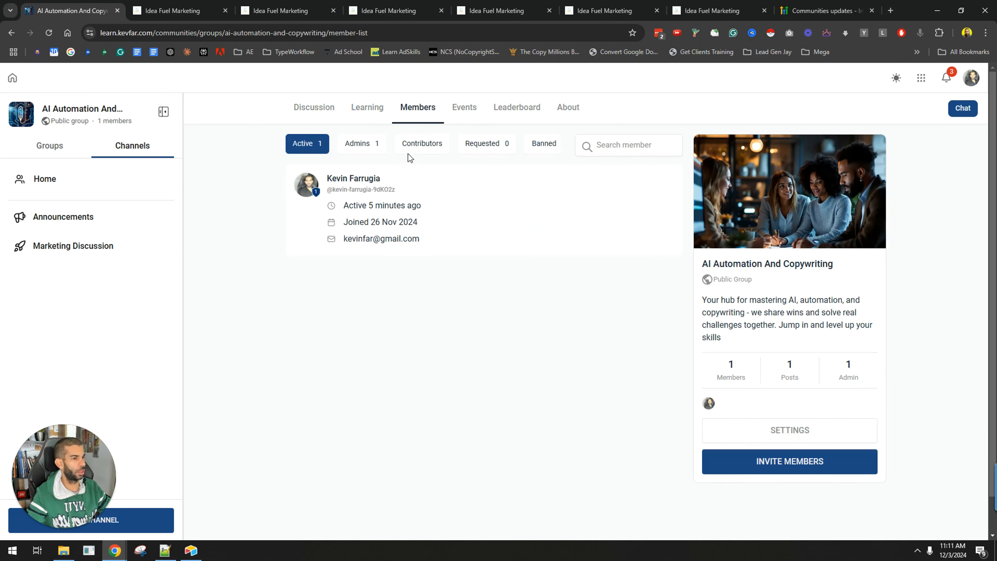
Browse the community group's Events, Leaderboard, About and Discussion sections
{"action": "left_click", "coordinate": [463, 116]}
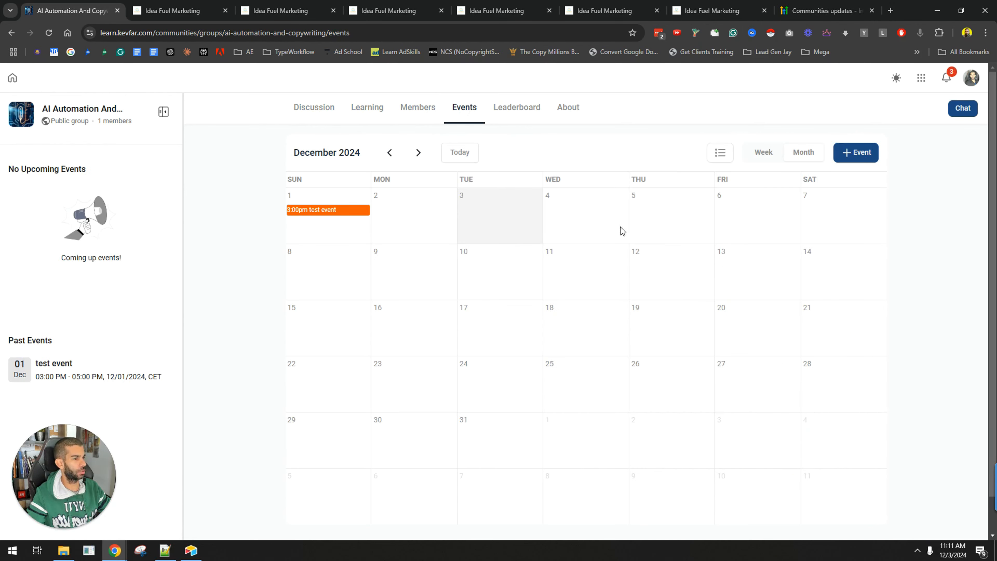
{"action": "left_click", "coordinate": [508, 112]}
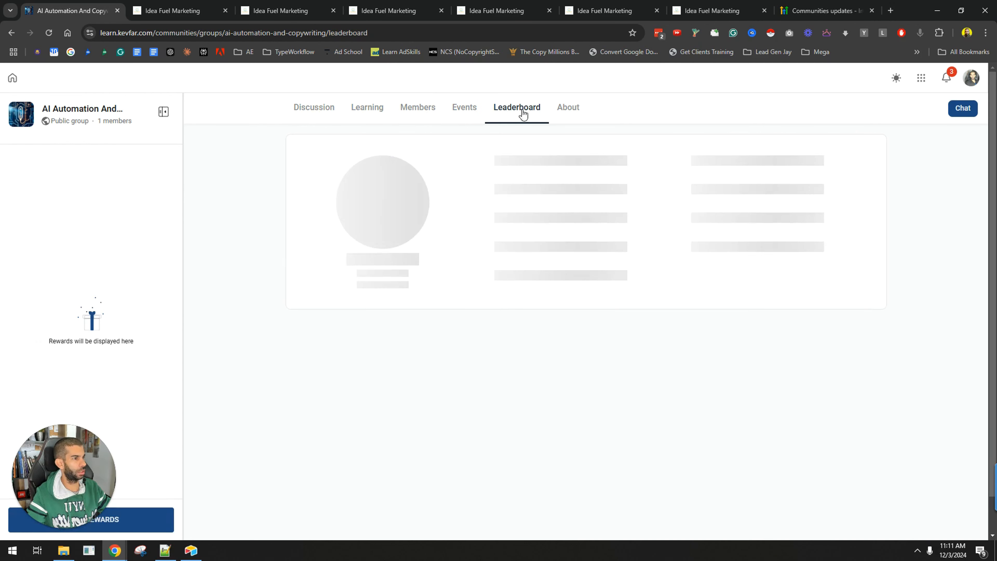
{"action": "left_click", "coordinate": [572, 112]}
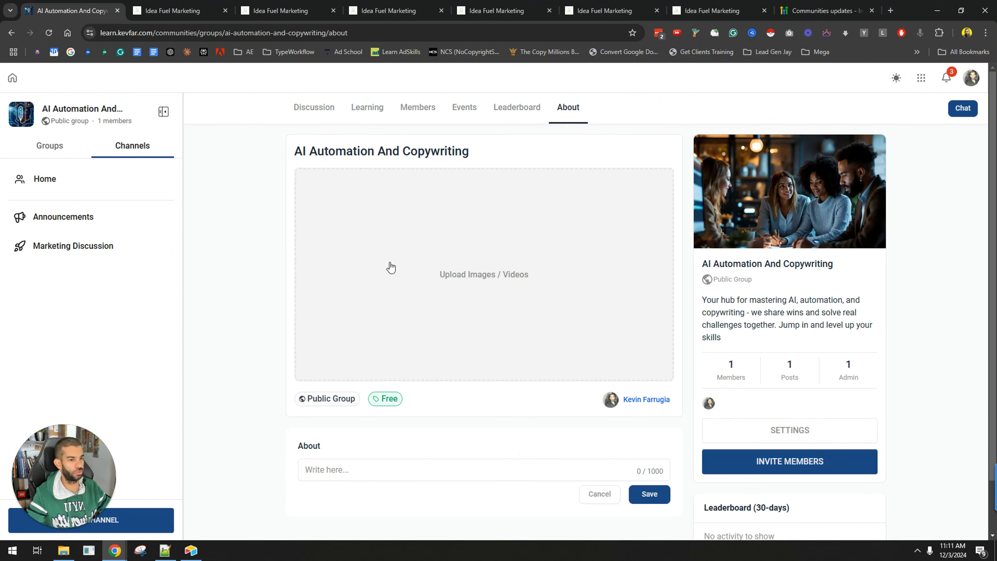
{"action": "left_click", "coordinate": [310, 112]}
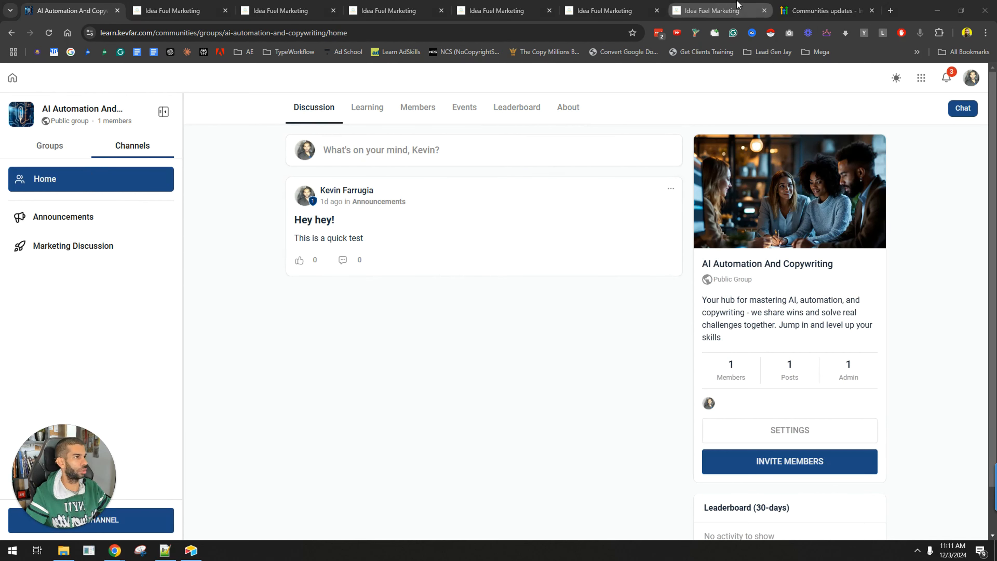
Look through the open browser tabs with the workflow trigger, course offers, community groups and email settings pages
{"action": "left_click", "coordinate": [727, 9]}
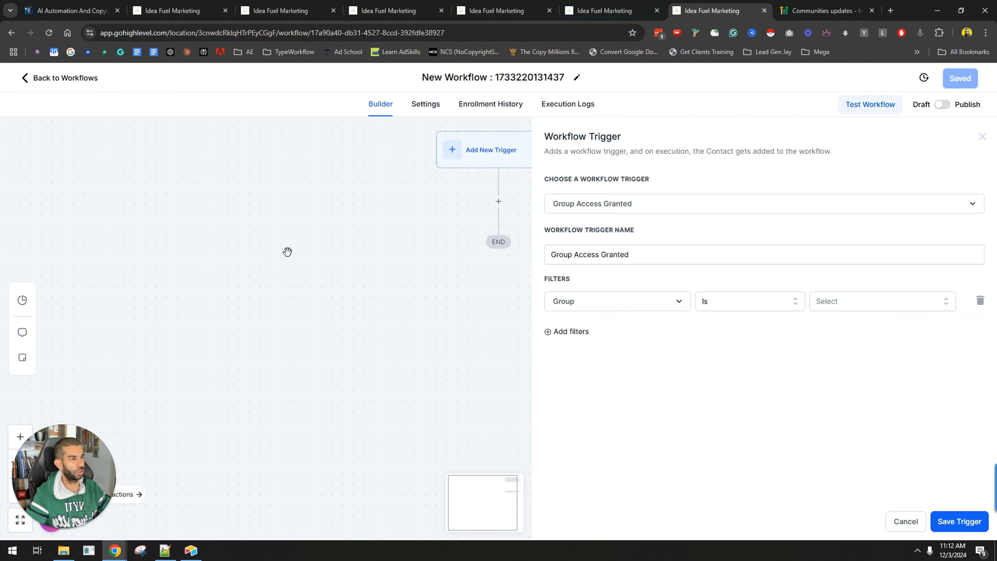
{"action": "left_click", "coordinate": [87, 6]}
{"action": "left_click", "coordinate": [176, 10]}
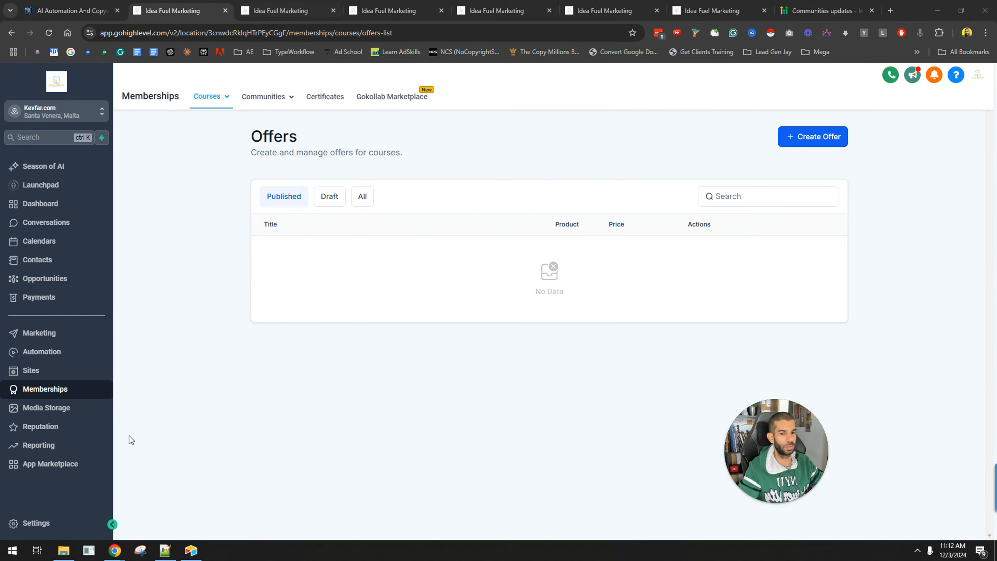
{"action": "mouse_move", "coordinate": [210, 99]}
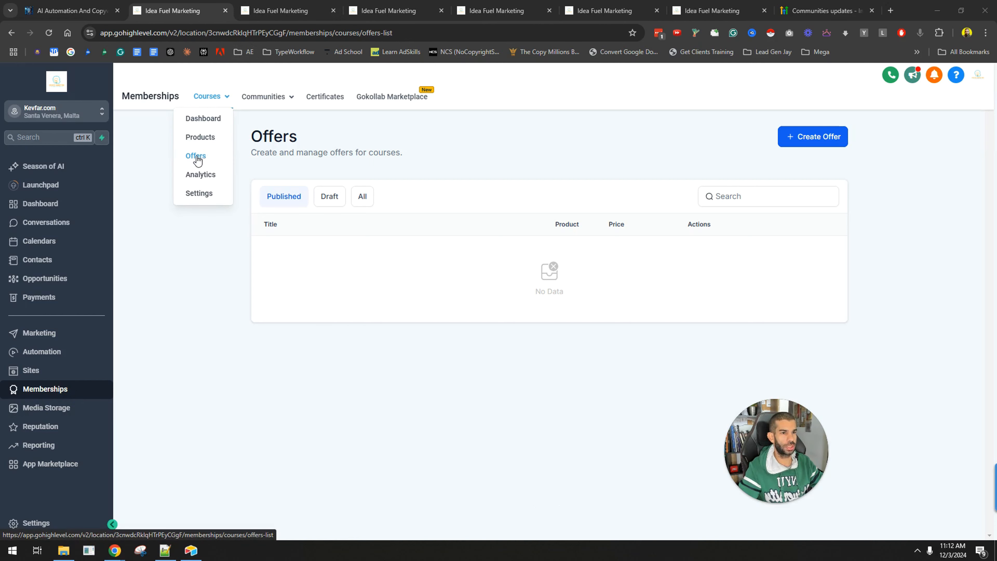
{"action": "key", "text": "ctrl+Tab"}
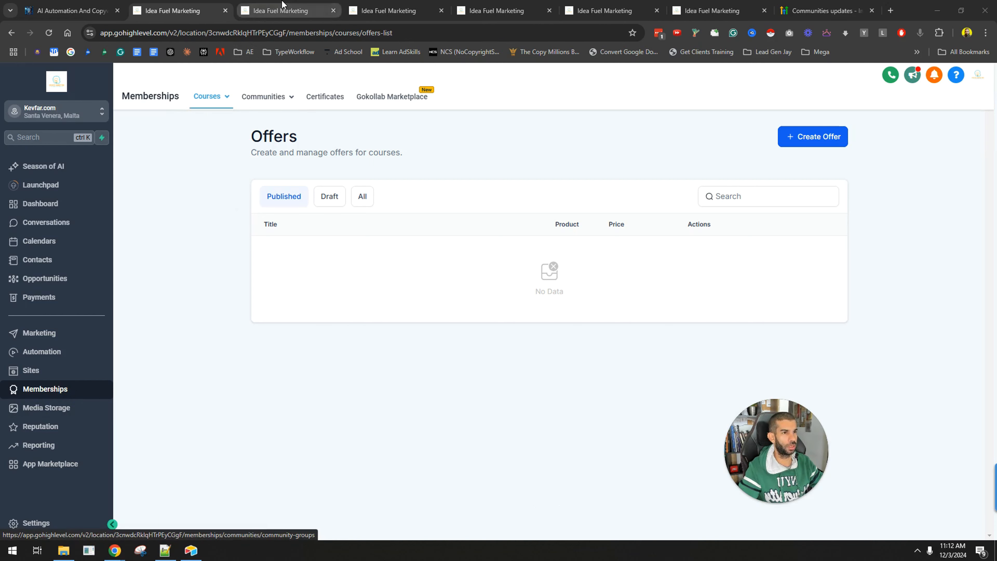
{"action": "mouse_move", "coordinate": [279, 101]}
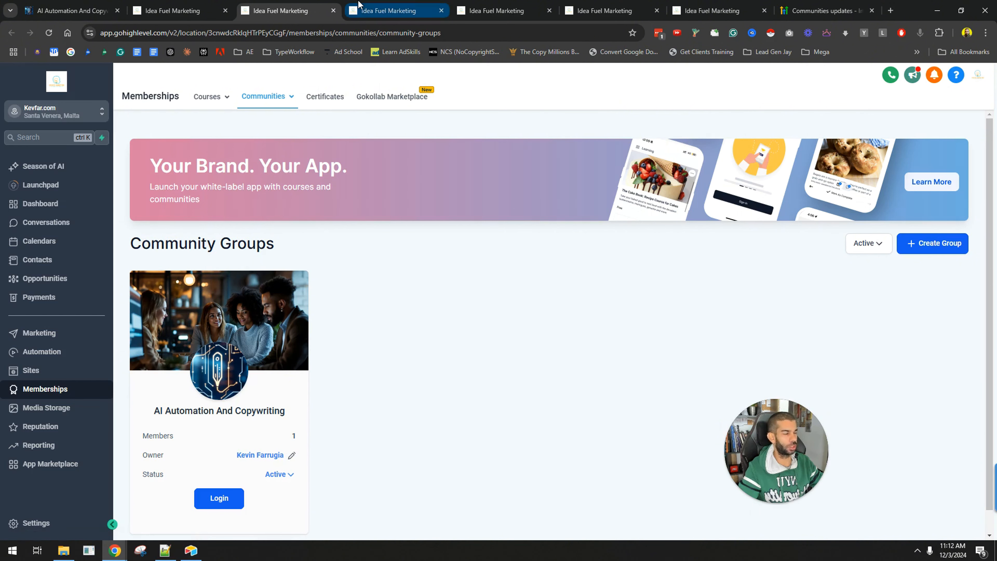
{"action": "left_click", "coordinate": [358, 5]}
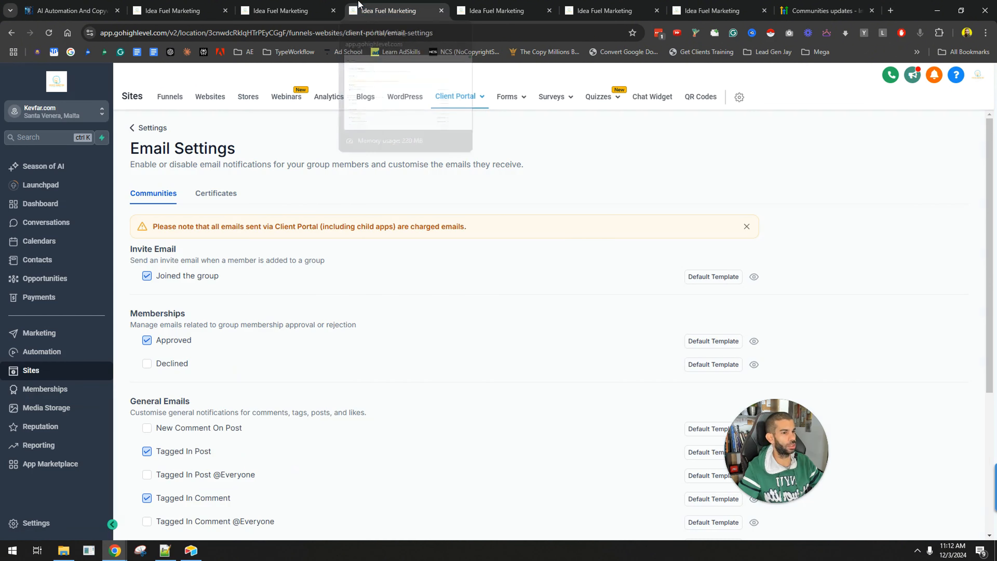
{"action": "left_click", "coordinate": [489, 4]}
{"action": "left_click", "coordinate": [587, 5]}
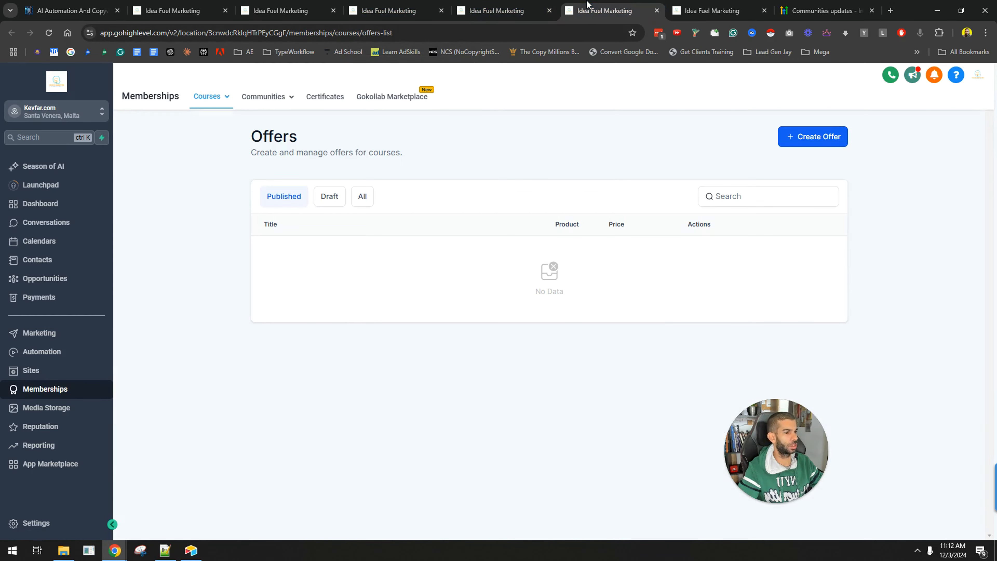
{"action": "left_click", "coordinate": [688, 6]}
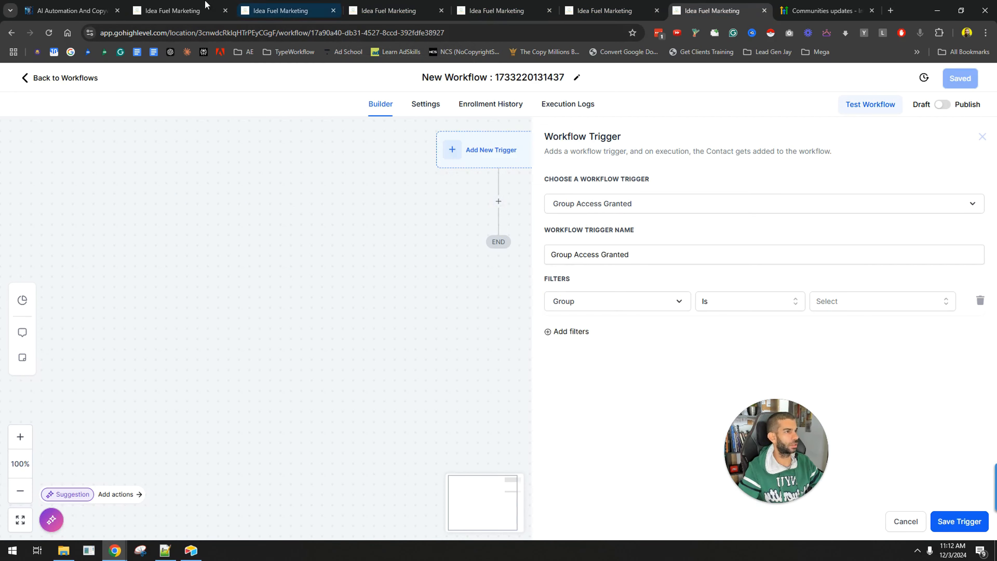
{"action": "left_click", "coordinate": [192, 5]}
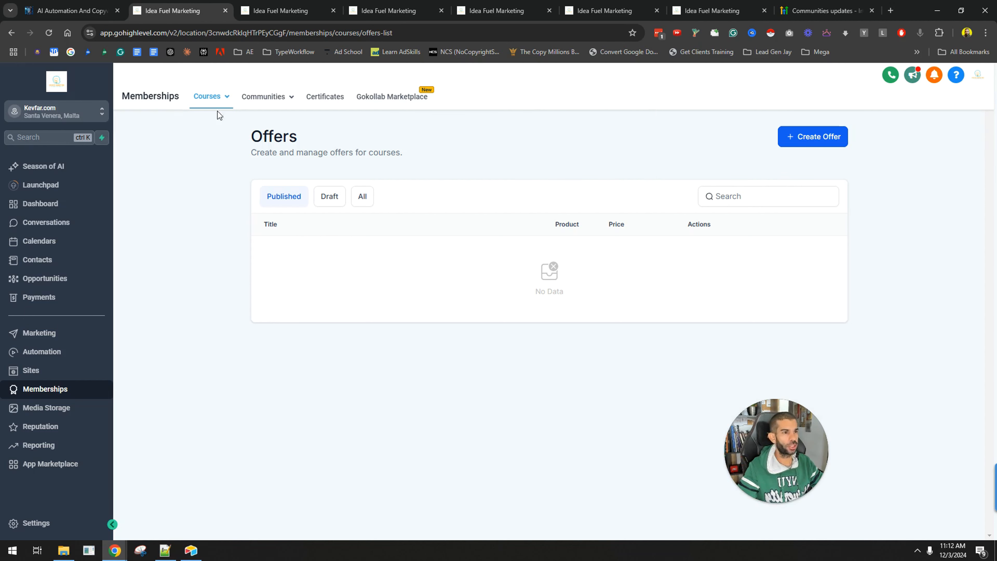
Open the community groups list and inspect the status options of the AI Automation And Copywriting group
{"action": "left_click", "coordinate": [264, 105]}
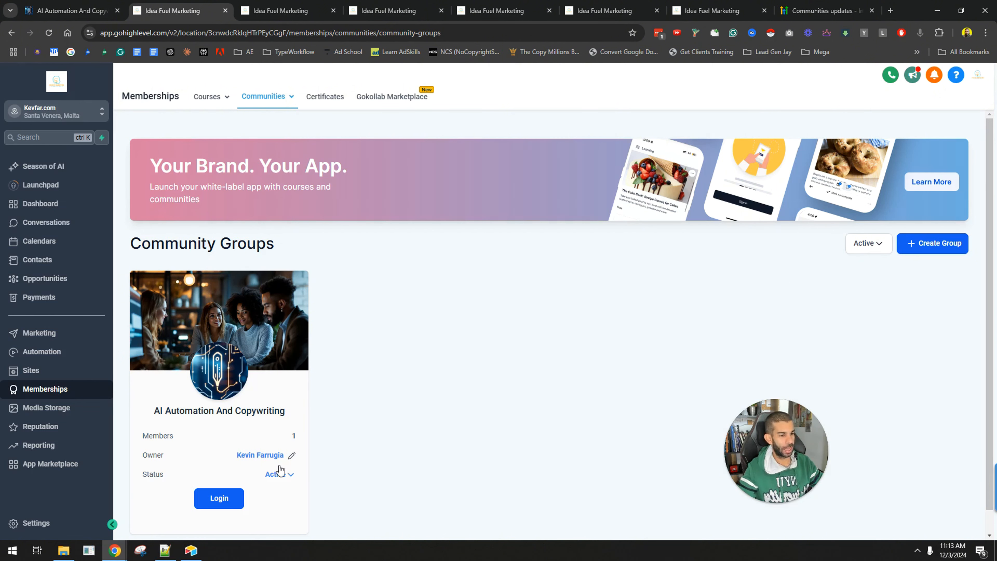
{"action": "scroll", "coordinate": [203, 298], "scroll_direction": "down", "scroll_amount": 1}
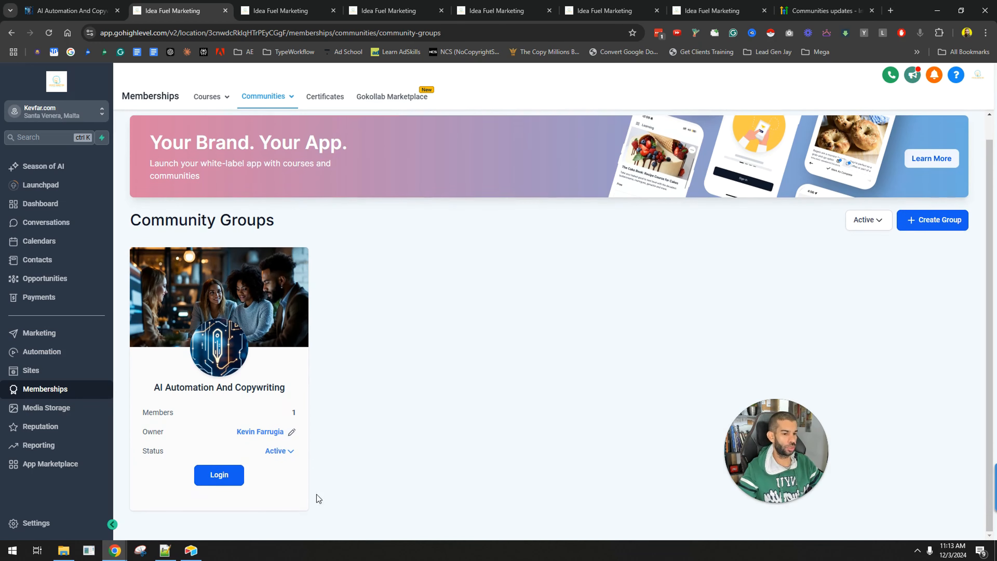
{"action": "scroll", "coordinate": [290, 465], "scroll_direction": "up", "scroll_amount": 1}
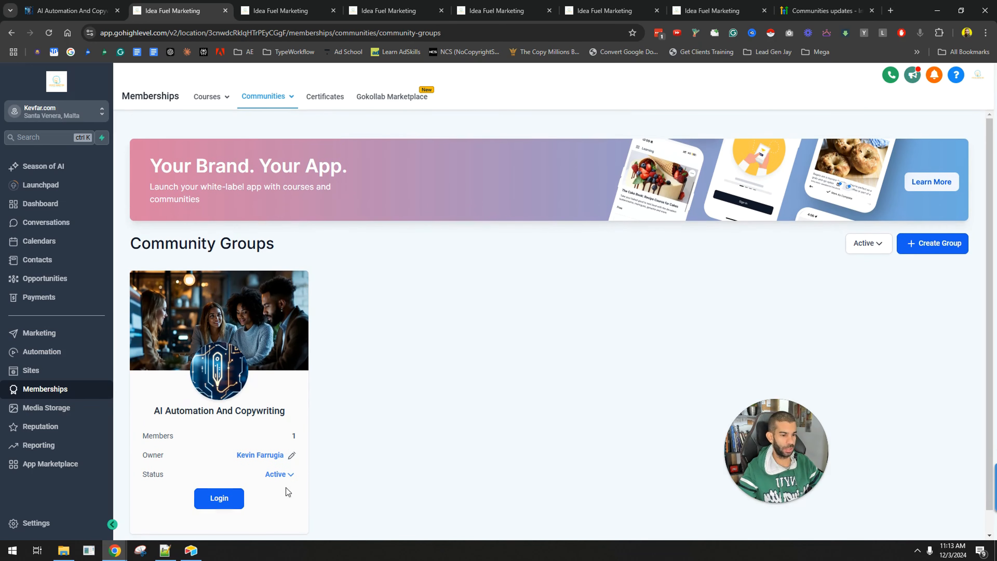
{"action": "left_click", "coordinate": [291, 476]}
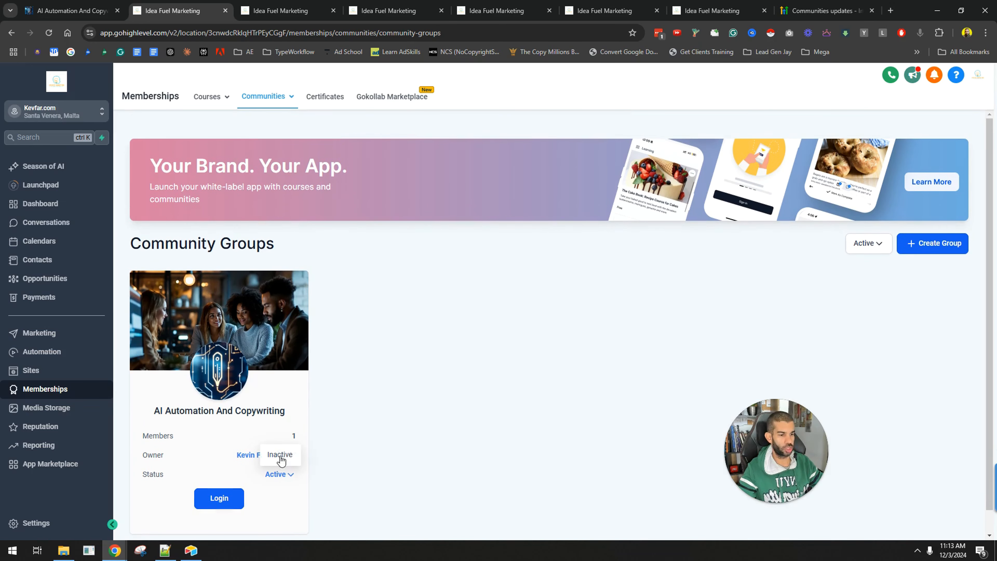
{"action": "left_click", "coordinate": [444, 397]}
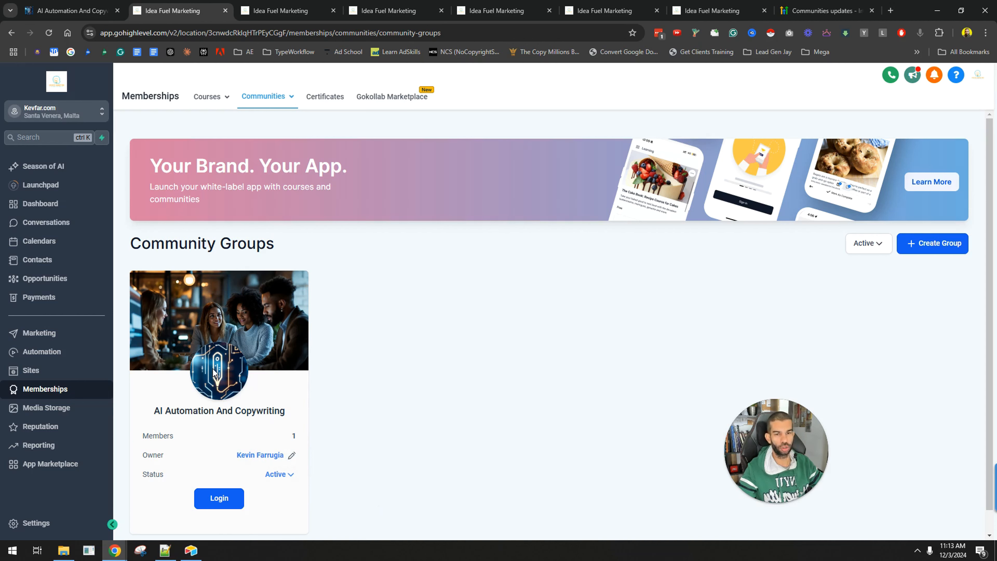
{"action": "scroll", "coordinate": [255, 445], "scroll_direction": "down", "scroll_amount": 1}
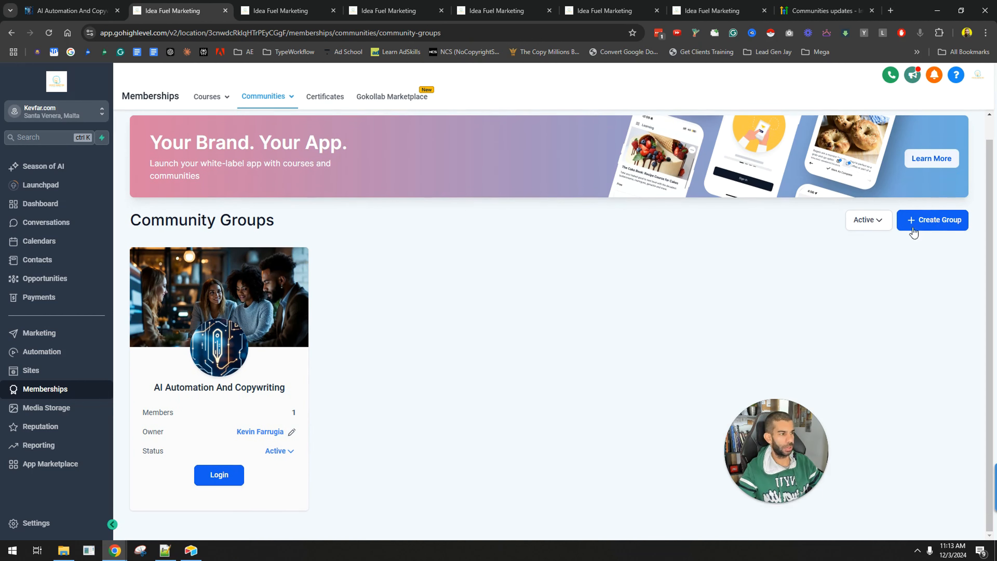
Start creating a new community group named Video Marketing
{"action": "left_click", "coordinate": [908, 219]}
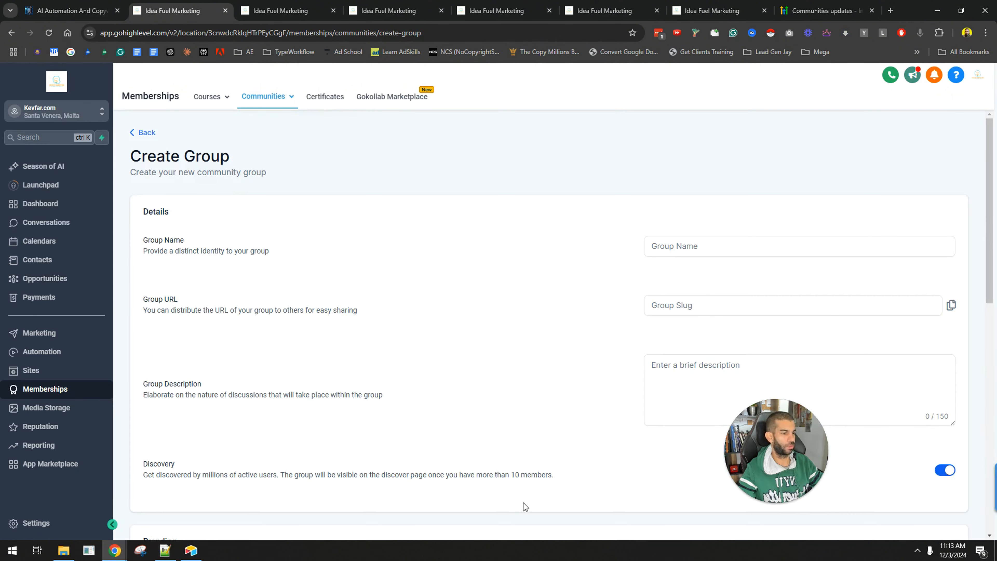
{"action": "scroll", "coordinate": [703, 214], "scroll_direction": "down", "scroll_amount": 1}
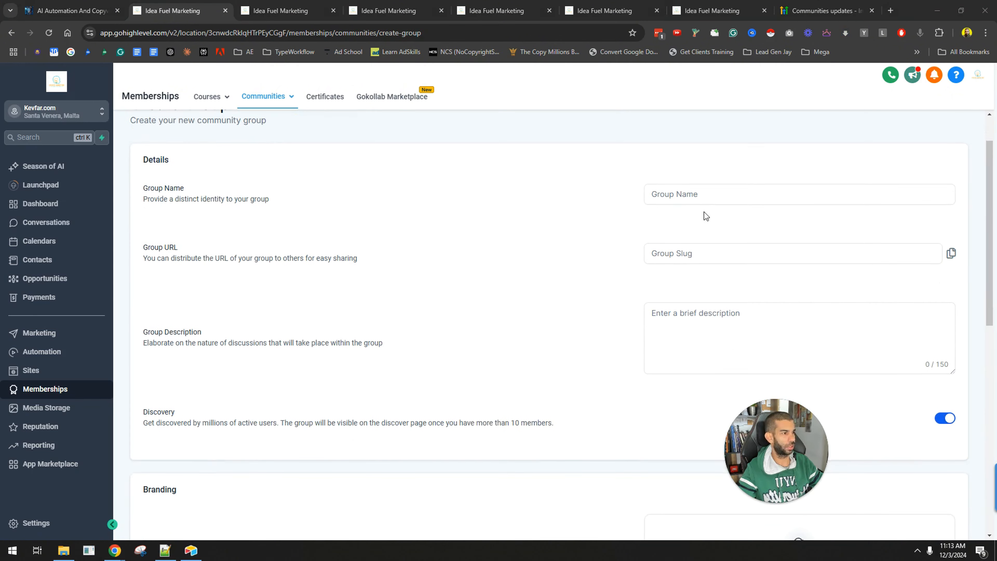
{"action": "left_click", "coordinate": [679, 194]}
{"action": "type", "text": "Video Marketing"}
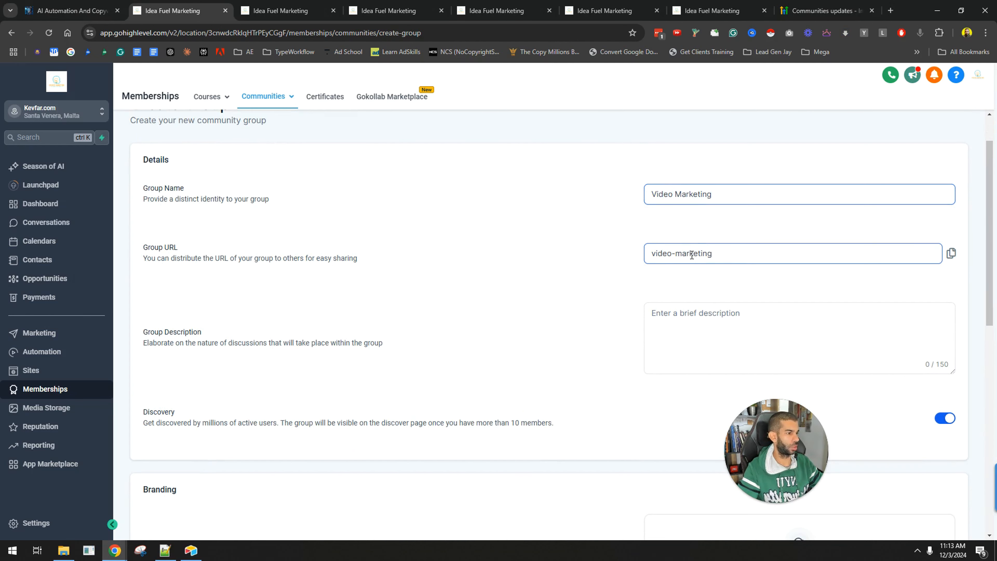
Paste a description into the new group's description field
{"action": "scroll", "coordinate": [692, 255], "scroll_direction": "down", "scroll_amount": 3}
{"action": "left_click", "coordinate": [696, 211]}
{"action": "scroll", "coordinate": [696, 208], "scroll_direction": "up", "scroll_amount": 3}
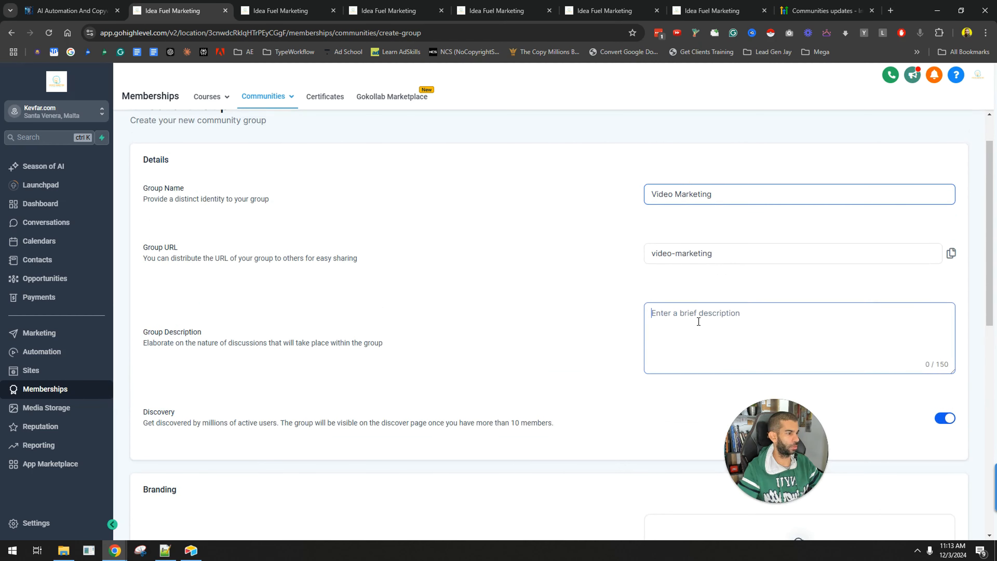
{"action": "type", "text": "Video Marketing"}
Scroll through the Branding section's favicon, cover image and logo upload areas
{"action": "scroll", "coordinate": [512, 285], "scroll_direction": "down", "scroll_amount": 5}
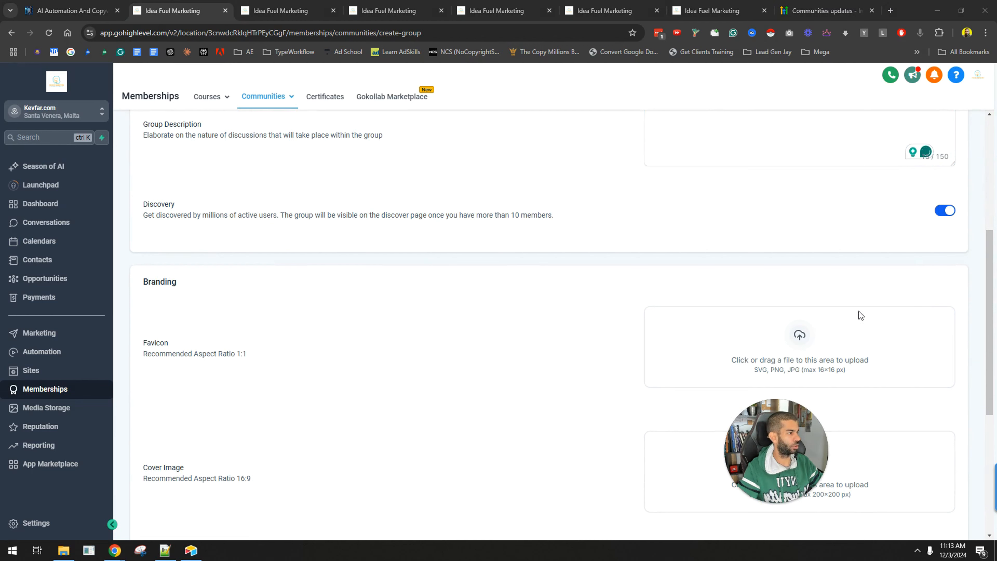
{"action": "scroll", "coordinate": [318, 252], "scroll_direction": "down", "scroll_amount": 3}
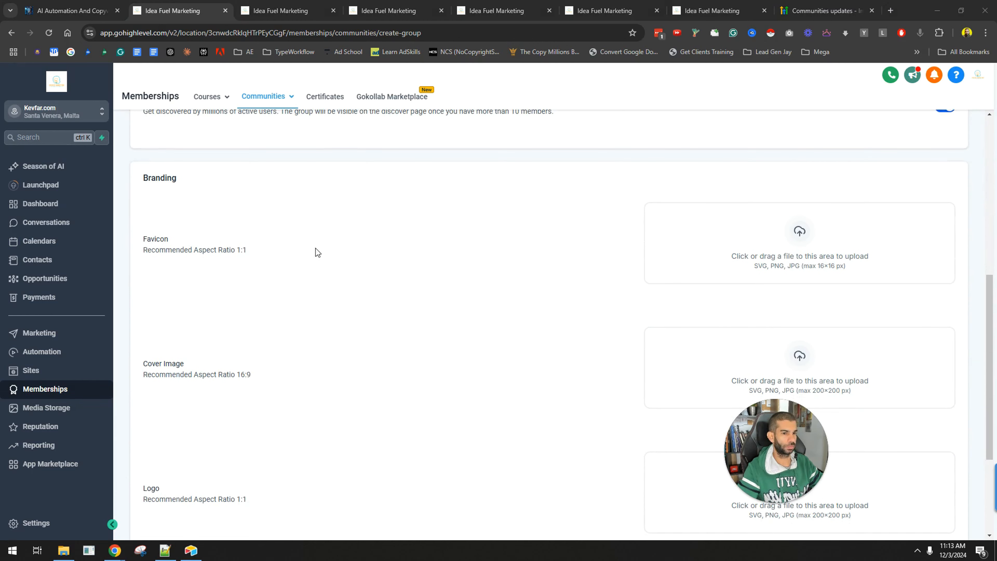
{"action": "scroll", "coordinate": [724, 241], "scroll_direction": "down", "scroll_amount": 2}
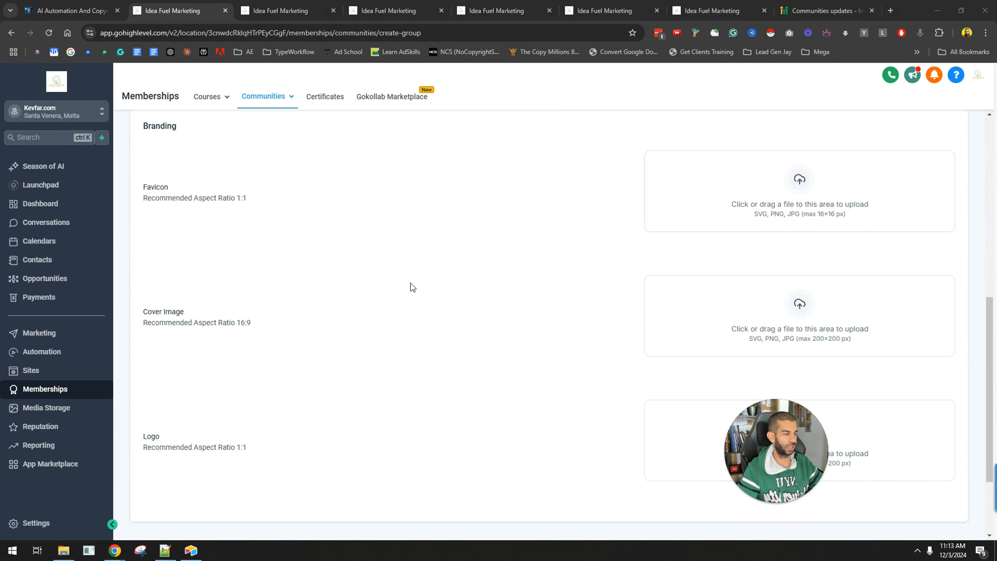
{"action": "scroll", "coordinate": [291, 276], "scroll_direction": "down", "scroll_amount": 3}
{"action": "scroll", "coordinate": [157, 334], "scroll_direction": "up", "scroll_amount": 2}
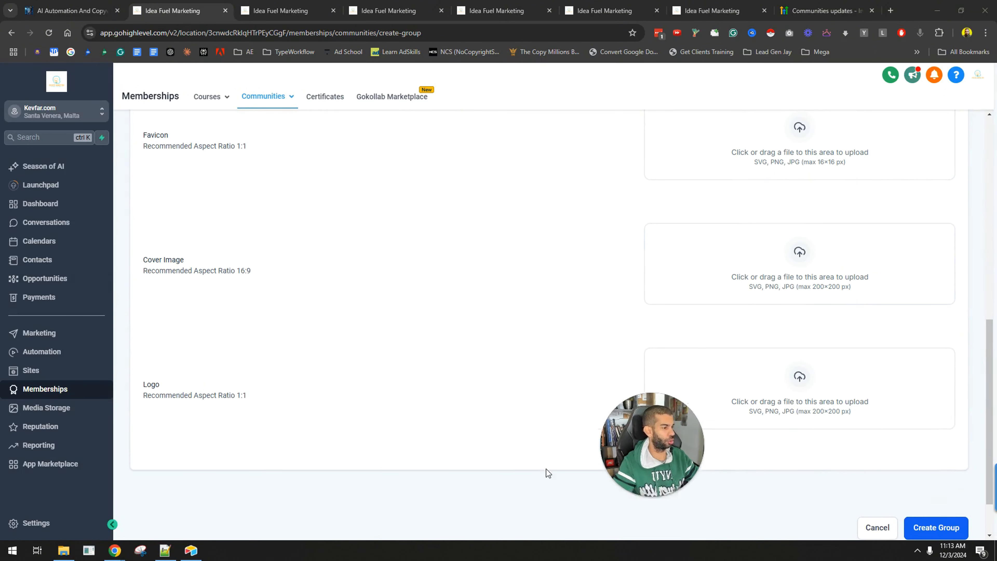
Check the existing groups in the other tabs and in the community's Groups panel
{"action": "left_click", "coordinate": [287, 11]}
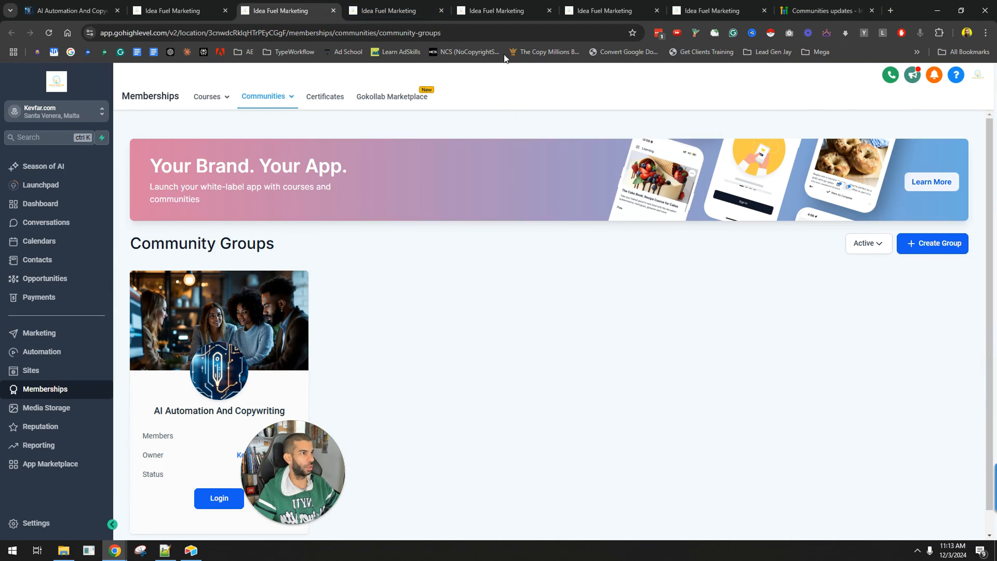
{"action": "left_click", "coordinate": [85, 5]}
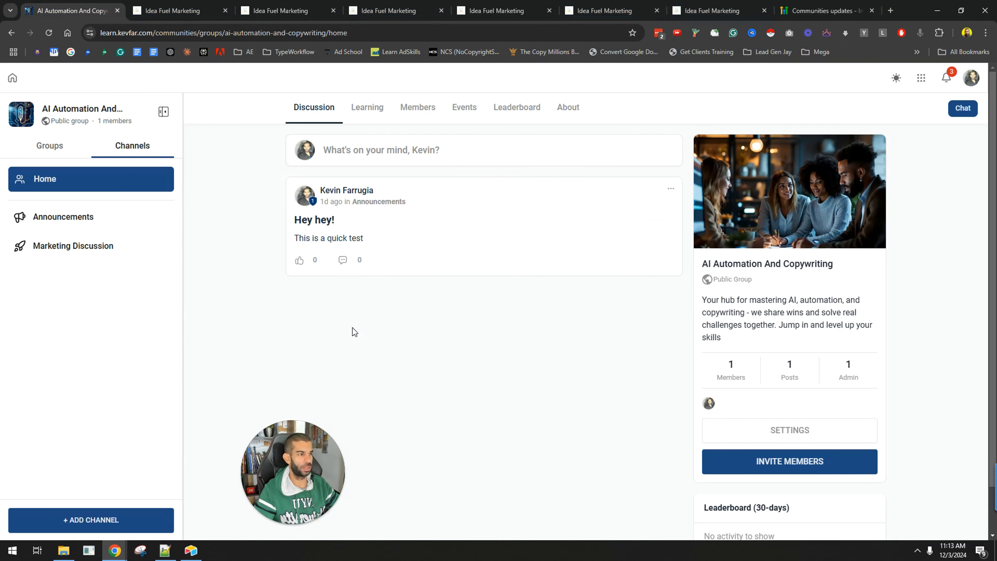
{"action": "left_click", "coordinate": [65, 149]}
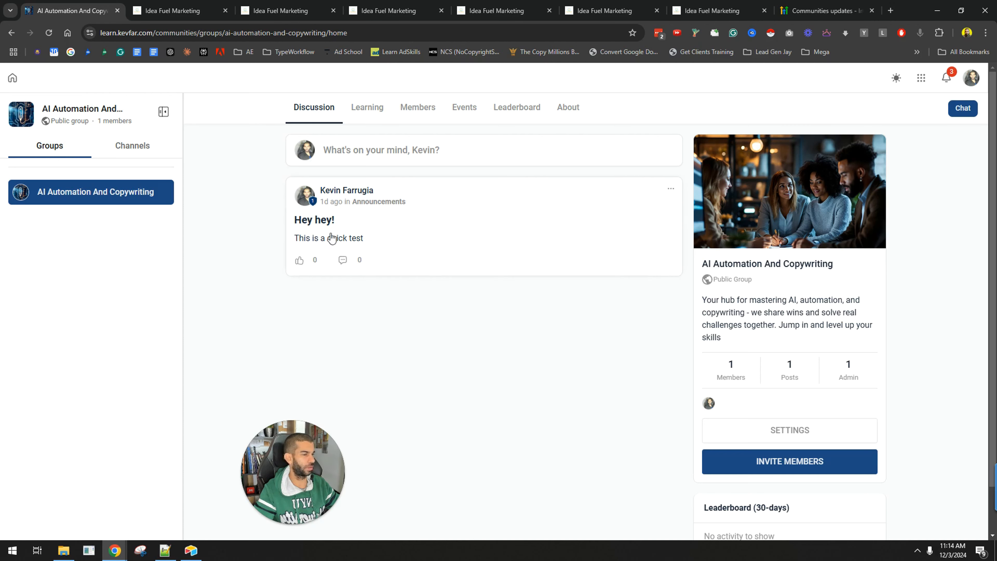
{"action": "left_click", "coordinate": [178, 9]}
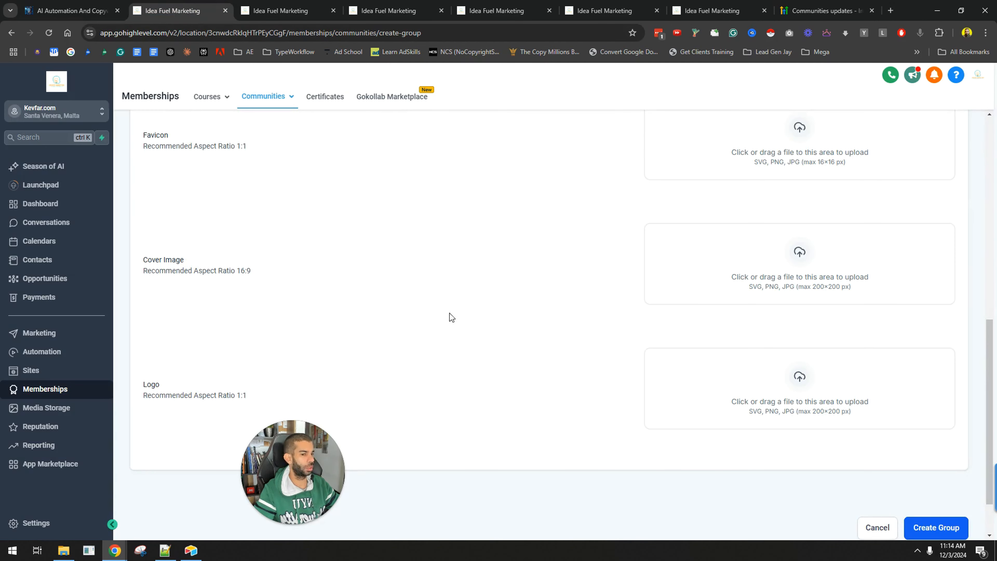
Leave the new group form without creating the group and return to the community groups list
{"action": "scroll", "coordinate": [452, 316], "scroll_direction": "down", "scroll_amount": 2}
{"action": "scroll", "coordinate": [897, 410], "scroll_direction": "up", "scroll_amount": 2}
{"action": "scroll", "coordinate": [903, 433], "scroll_direction": "down", "scroll_amount": 2}
{"action": "scroll", "coordinate": [421, 238], "scroll_direction": "up", "scroll_amount": 5}
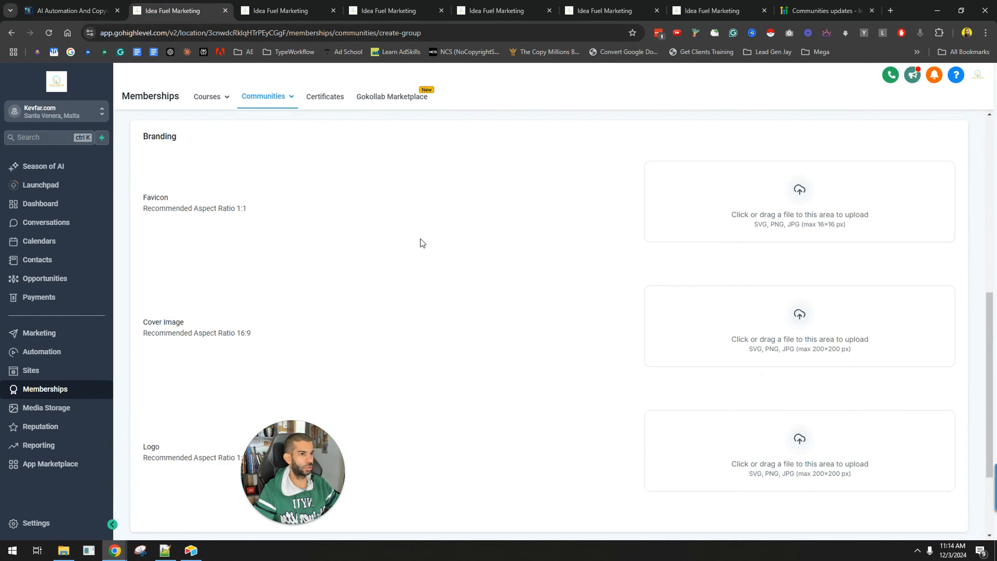
{"action": "left_click", "coordinate": [146, 132]}
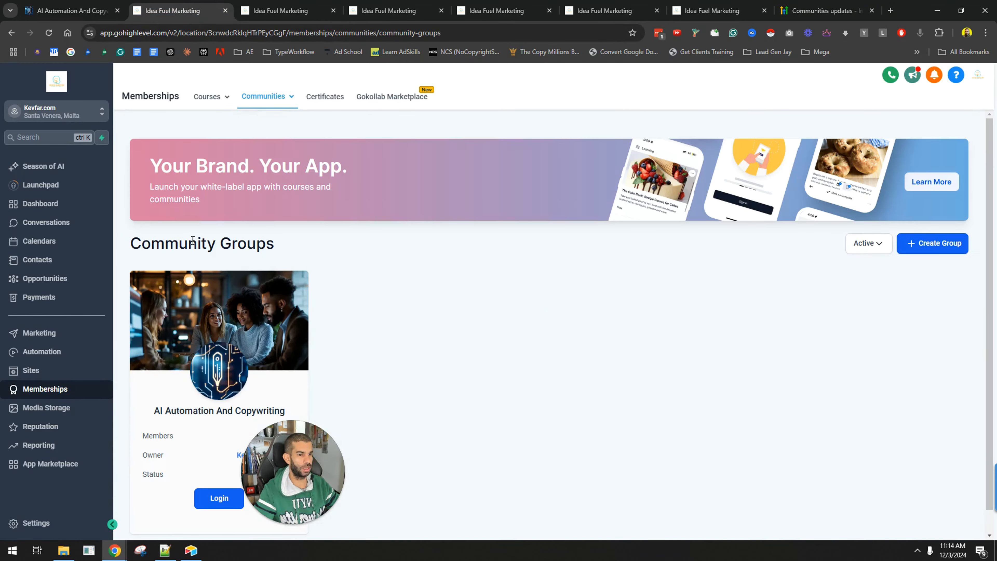
Open the communities Settings page for domain setup
{"action": "mouse_move", "coordinate": [276, 100]}
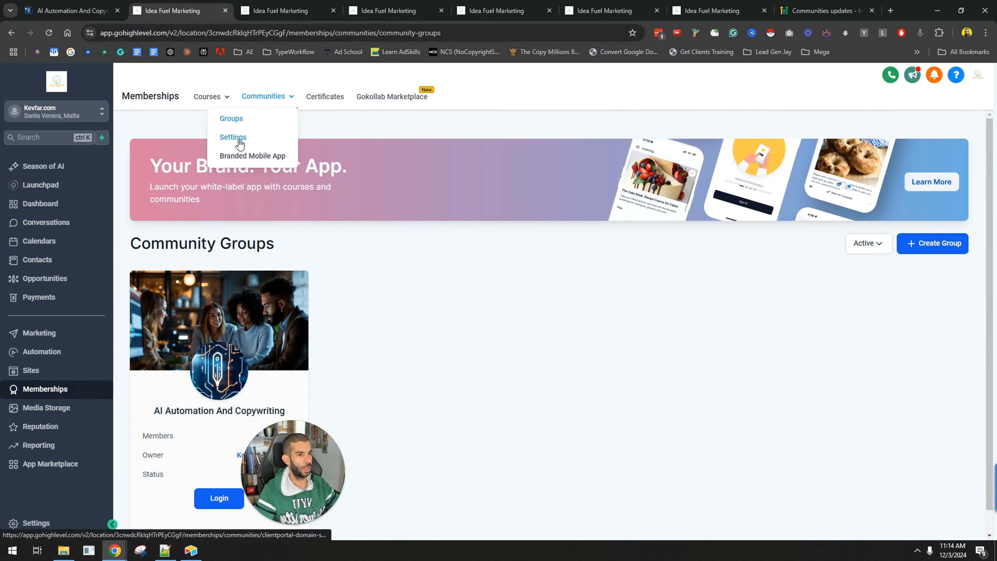
{"action": "left_click", "coordinate": [233, 137]}
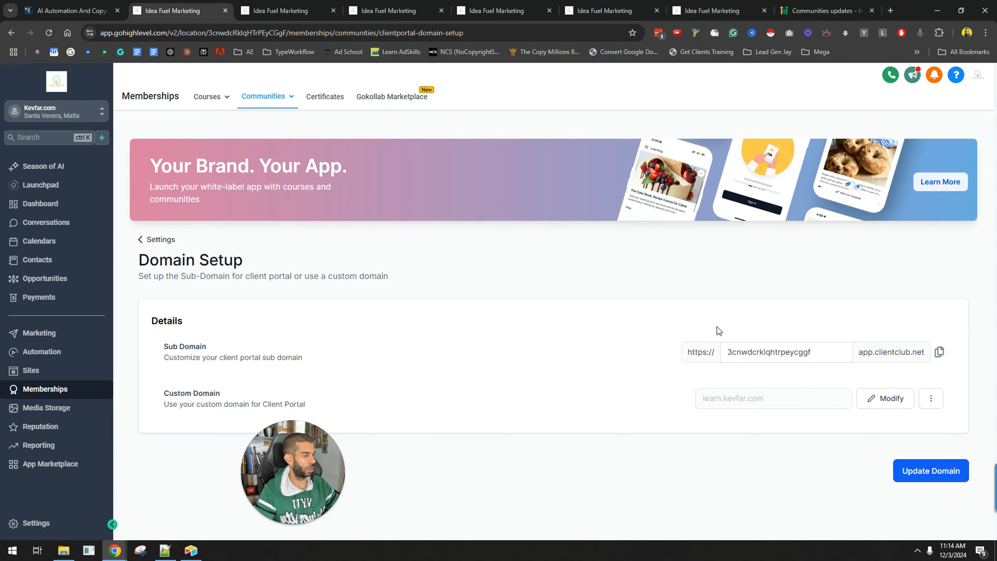
Examine the Sub Domain and Custom Domain settings of the domain setup, including the custom domain's options menu
{"action": "left_click_drag", "start_coordinate": [175, 346], "coordinate": [300, 348]}
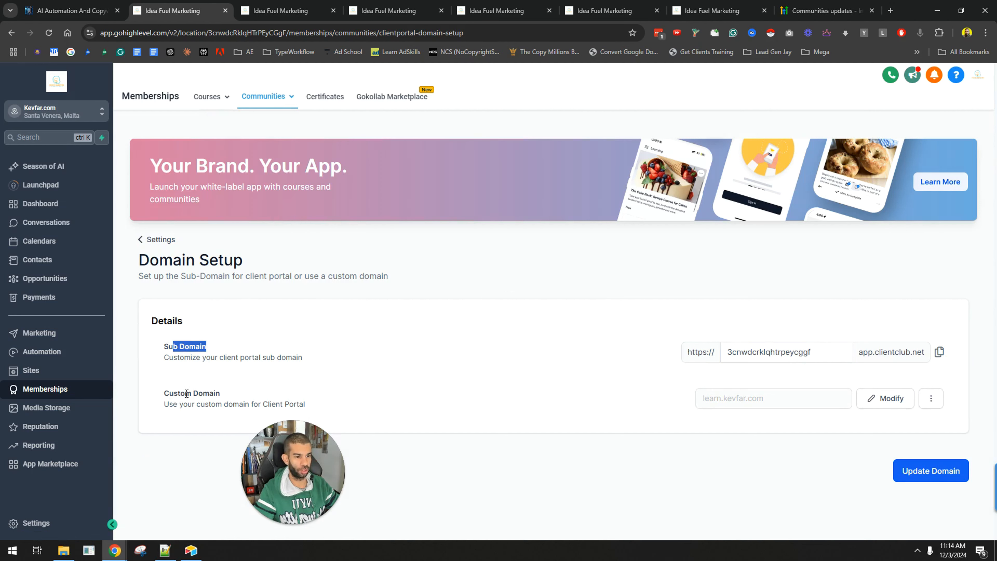
{"action": "left_click_drag", "start_coordinate": [169, 393], "coordinate": [251, 391]}
{"action": "left_click", "coordinate": [496, 329]}
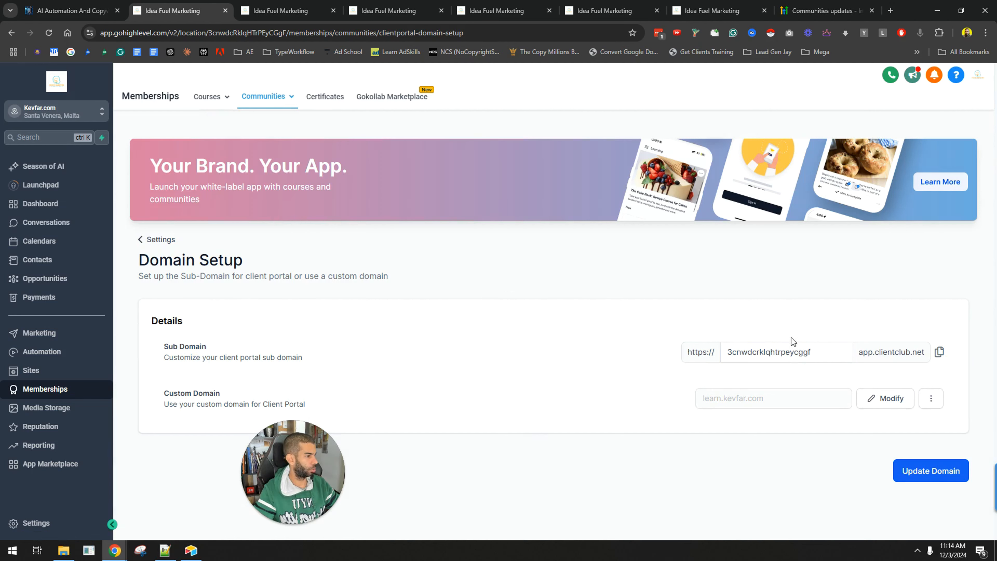
{"action": "left_click", "coordinate": [771, 345]}
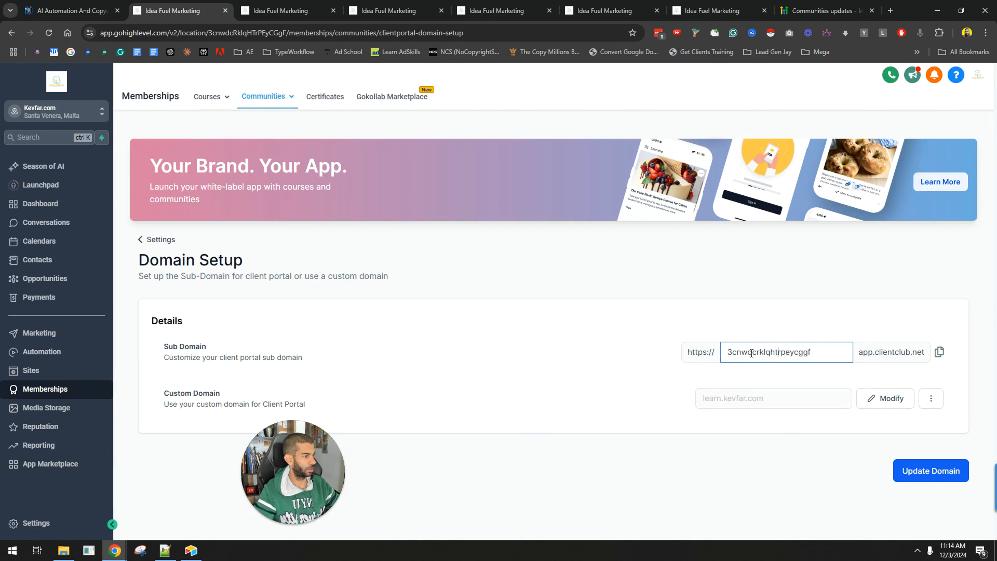
{"action": "left_click_drag", "start_coordinate": [751, 353], "coordinate": [808, 355]}
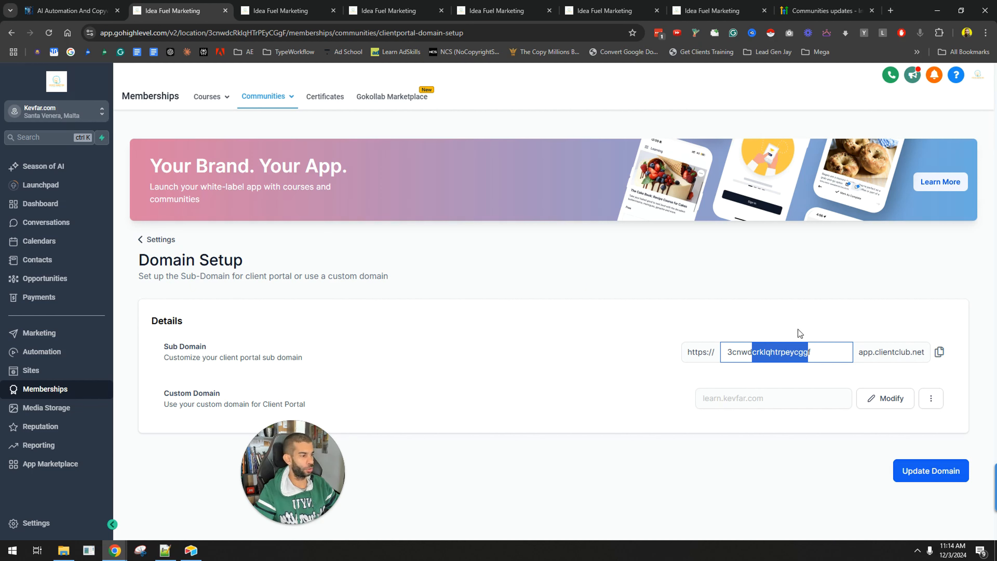
{"action": "left_click_drag", "start_coordinate": [239, 454], "coordinate": [173, 451]}
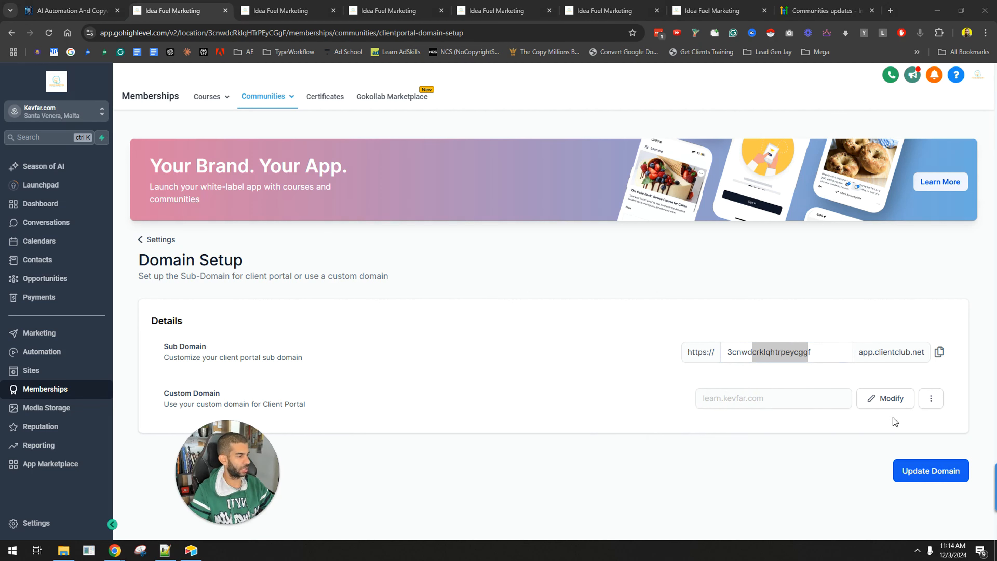
{"action": "left_click", "coordinate": [929, 400]}
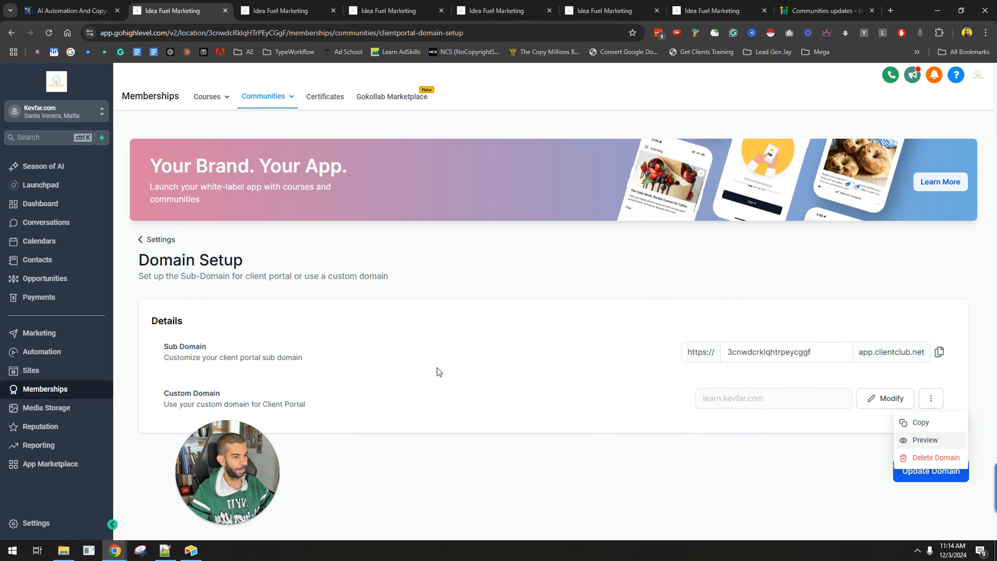
{"action": "left_click", "coordinate": [542, 497]}
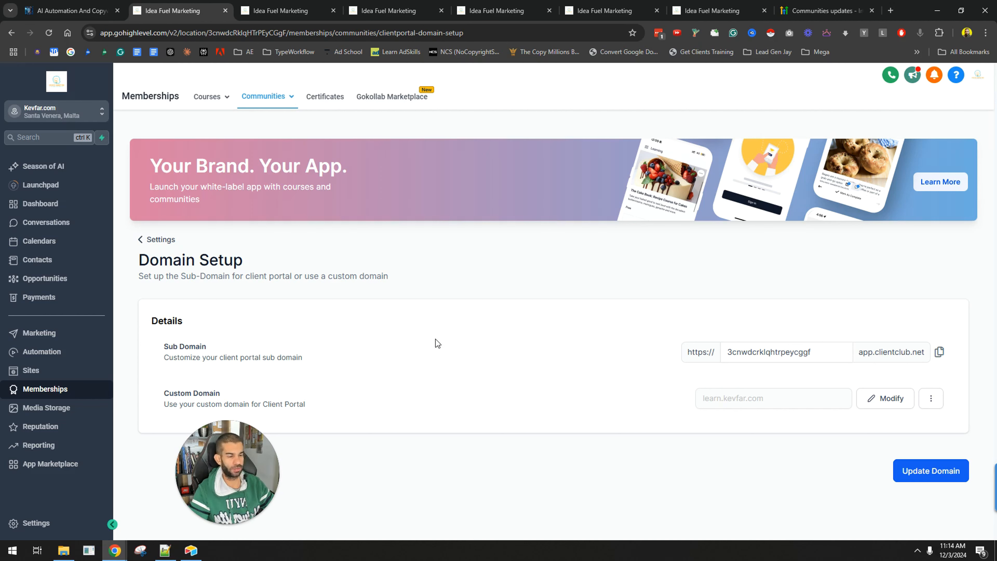
In a new browser tab, search the web for namescheap add cname record
{"action": "left_click", "coordinate": [890, 11]}
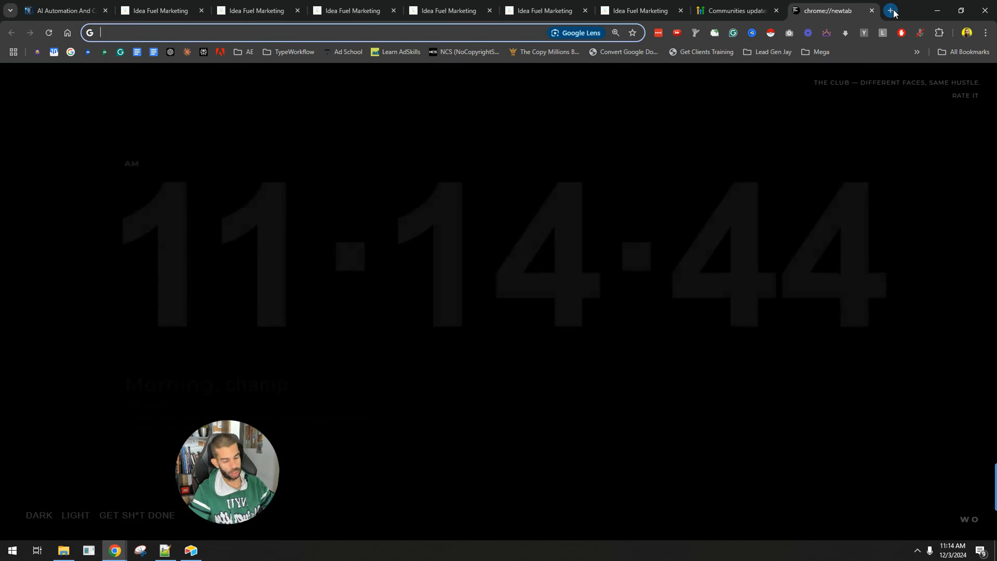
{"action": "type", "text": "namescheap add cname recor"}
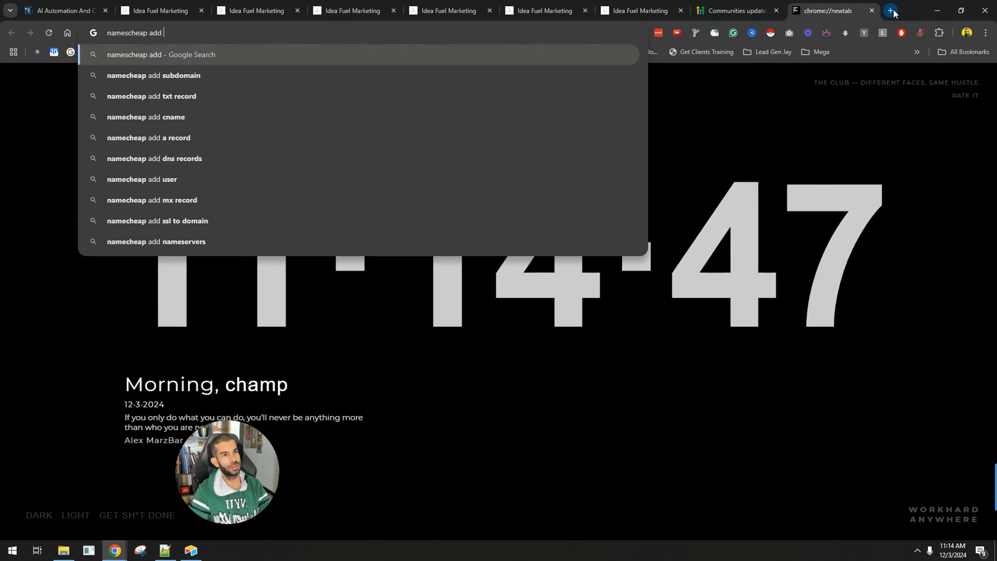
{"action": "type", "text": "d"}
{"action": "key", "text": "Return"}
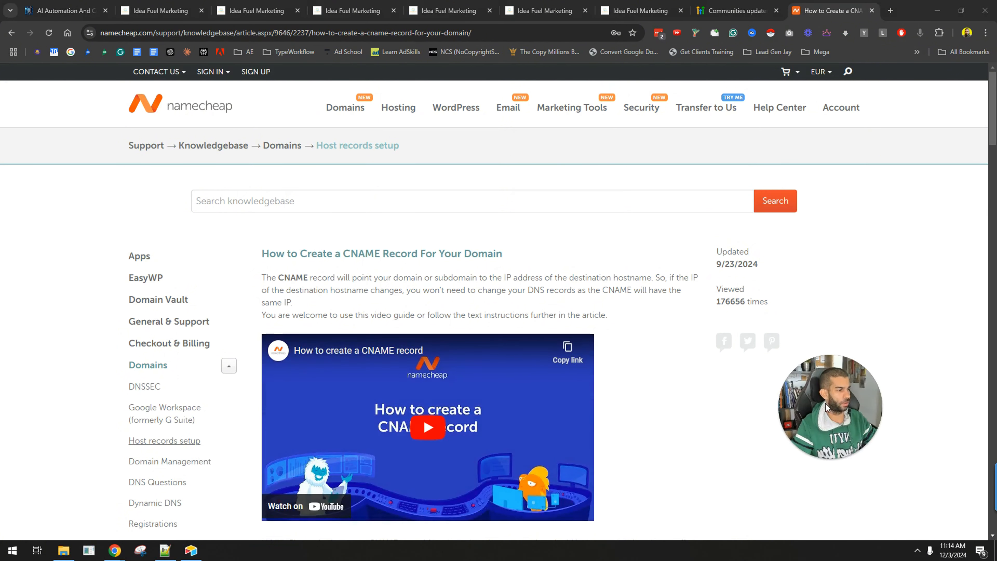
Read through the Namecheap help article's instructions for creating a CNAME record, focusing on the Type, Host and Value fields
{"action": "scroll", "coordinate": [305, 319], "scroll_direction": "down", "scroll_amount": 5}
{"action": "scroll", "coordinate": [242, 174], "scroll_direction": "down", "scroll_amount": 4}
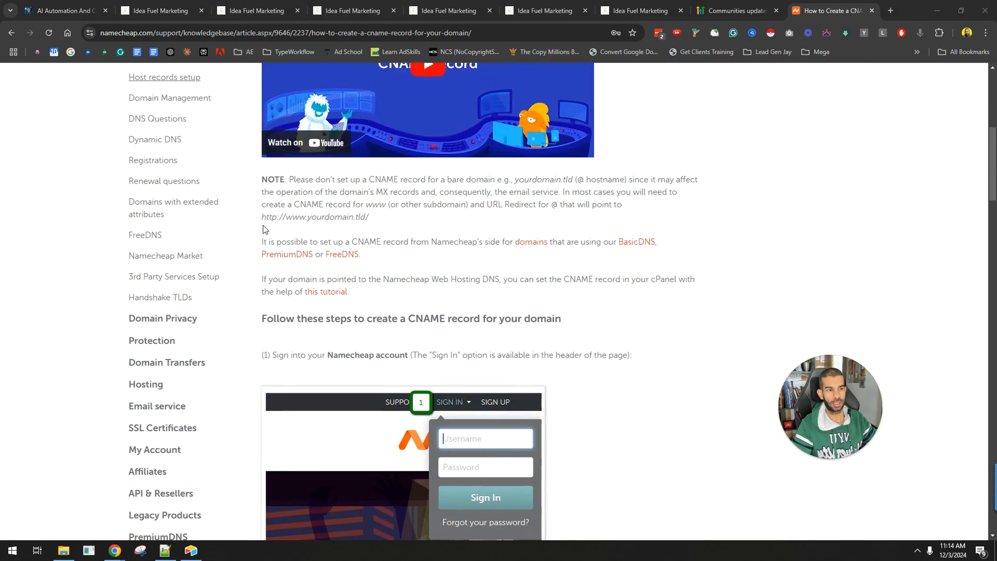
{"action": "scroll", "coordinate": [265, 230], "scroll_direction": "down", "scroll_amount": 14}
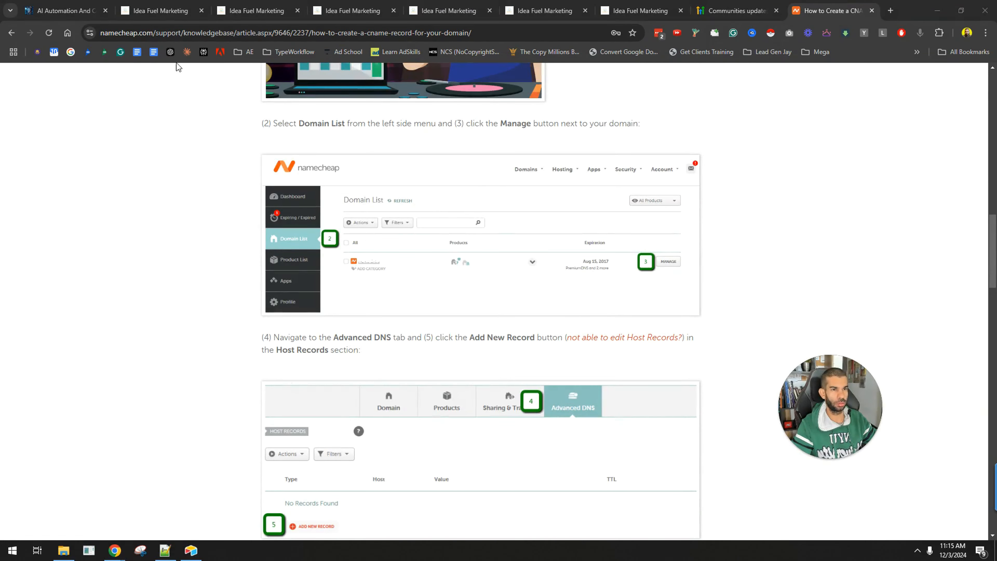
{"action": "scroll", "coordinate": [425, 285], "scroll_direction": "down", "scroll_amount": 7}
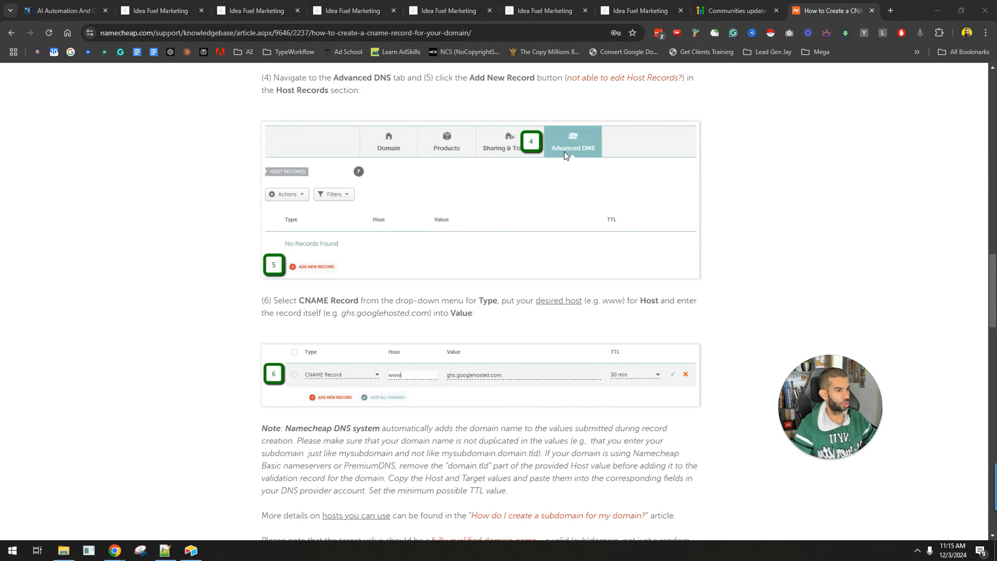
{"action": "scroll", "coordinate": [324, 168], "scroll_direction": "down", "scroll_amount": 4}
{"action": "scroll", "coordinate": [516, 276], "scroll_direction": "up", "scroll_amount": 6, "text": "ctrl"}
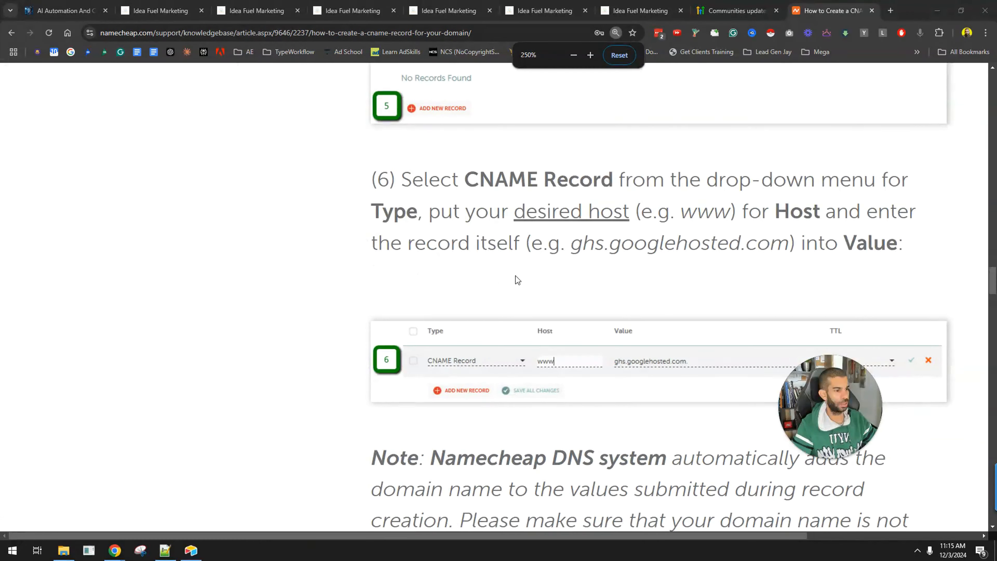
{"action": "scroll", "coordinate": [544, 274], "scroll_direction": "right", "scroll_amount": 4}
{"action": "left_click_drag", "start_coordinate": [309, 179], "coordinate": [490, 180]}
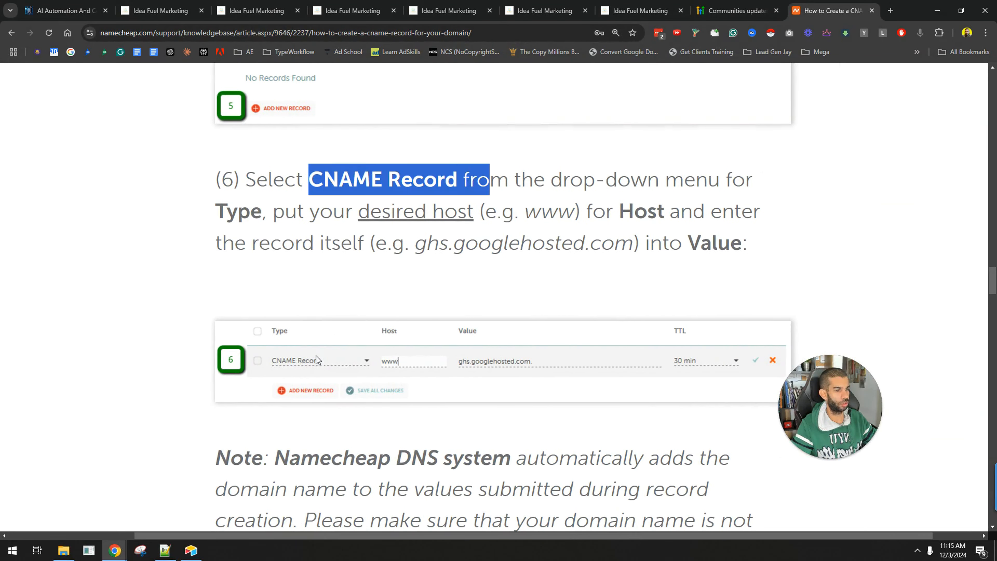
{"action": "key", "text": "ctrl+minus"}
{"action": "key", "text": "ctrl+minus"}
{"action": "key", "text": "ctrl+minus"}
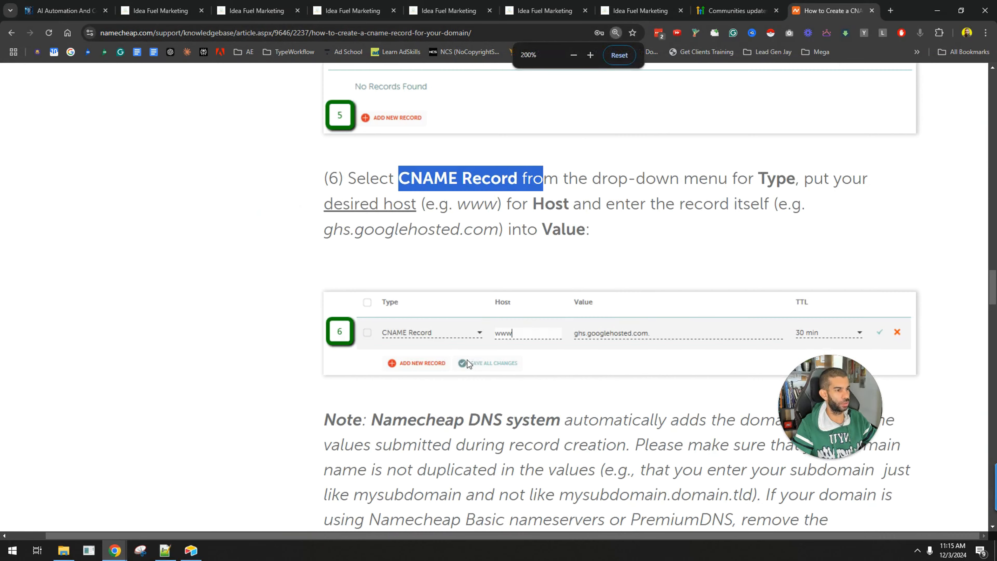
Return to the client portal settings and open the Branding page with its portal name and description
{"action": "left_click", "coordinate": [68, 5]}
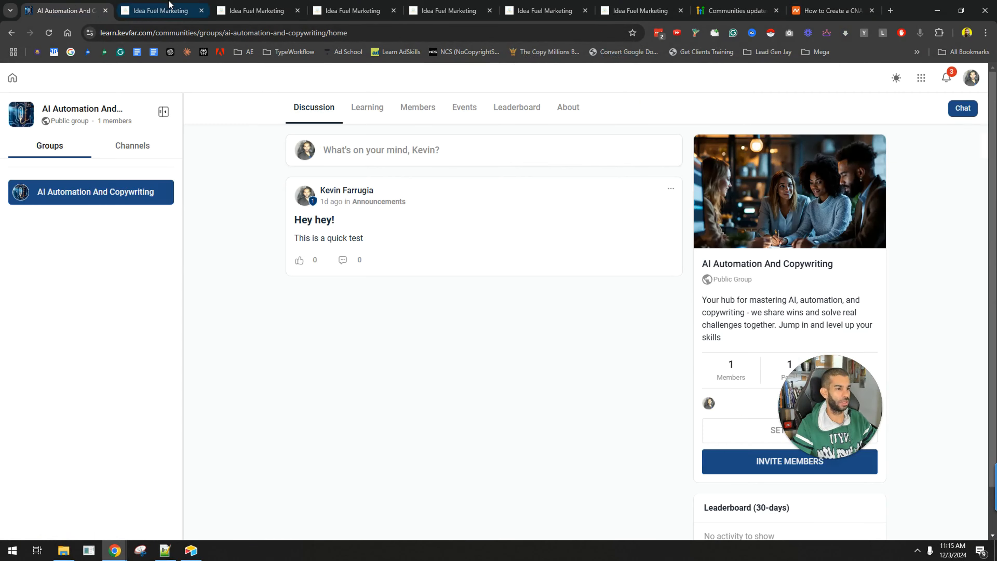
{"action": "left_click", "coordinate": [161, 11]}
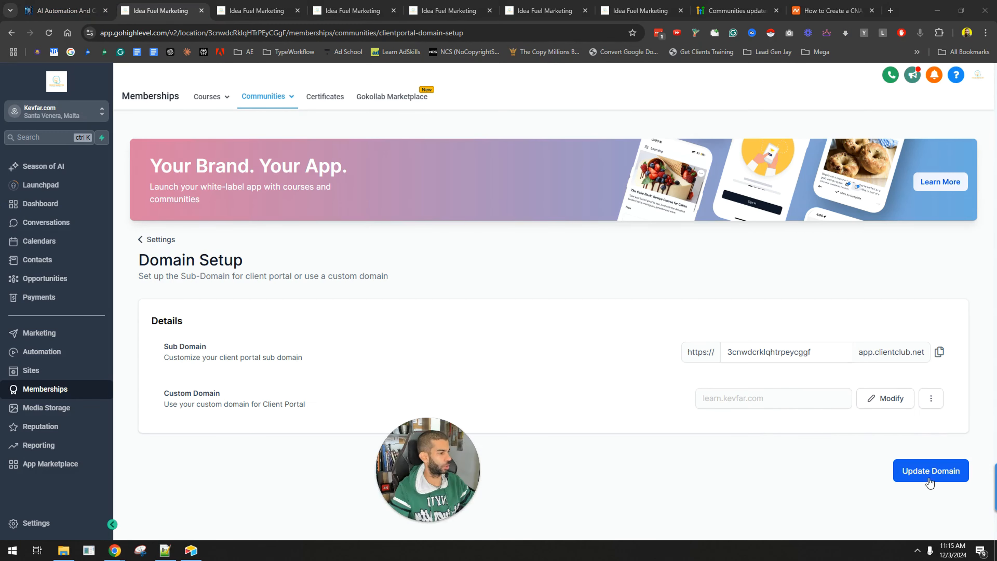
{"action": "left_click", "coordinate": [142, 239]}
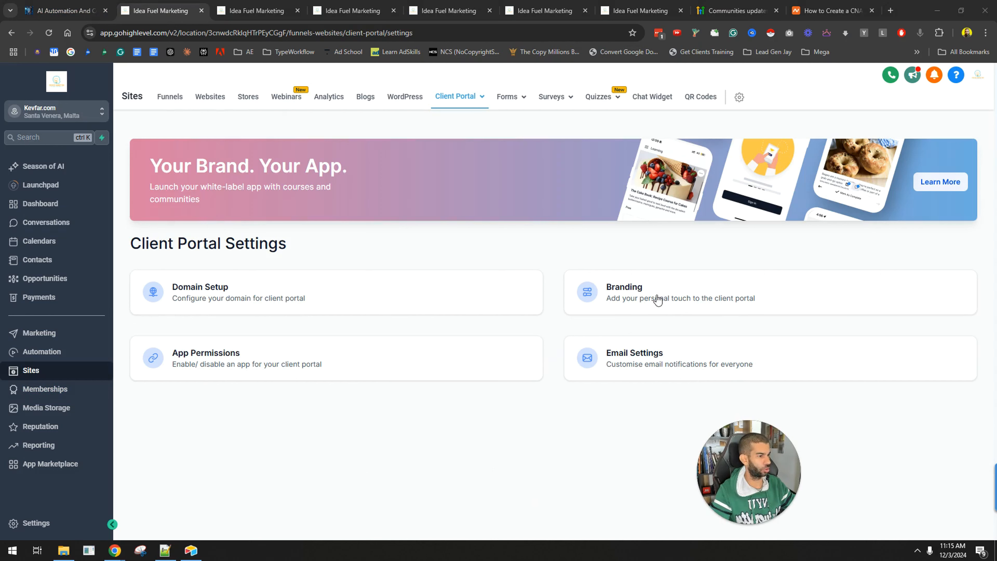
{"action": "left_click", "coordinate": [628, 287]}
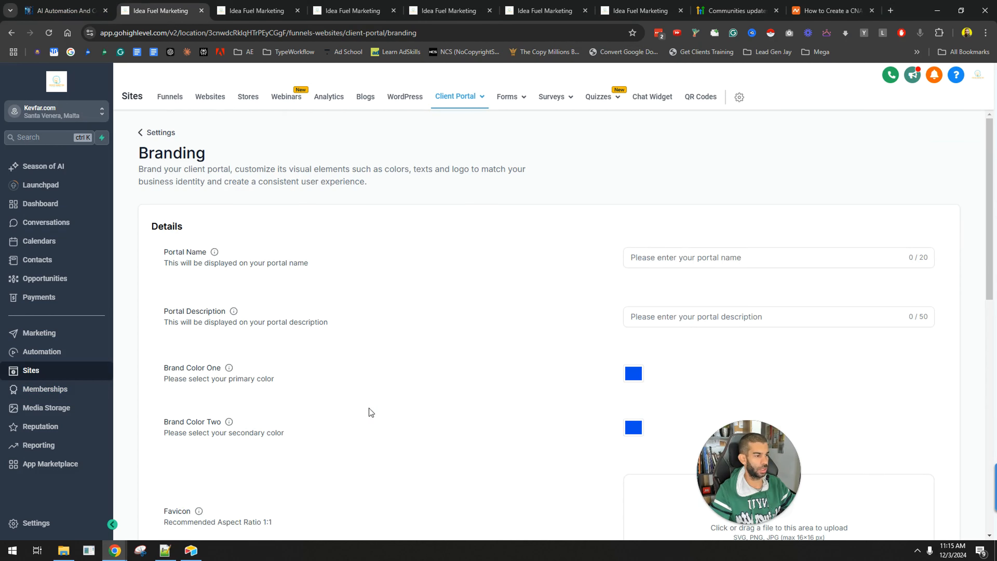
{"action": "left_click", "coordinate": [141, 132]}
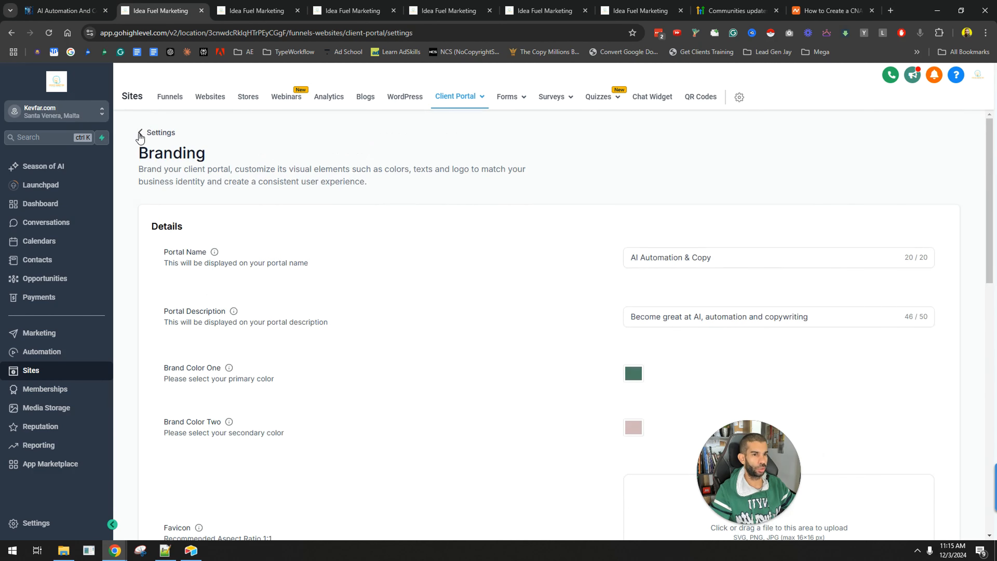
{"action": "left_click", "coordinate": [646, 294]}
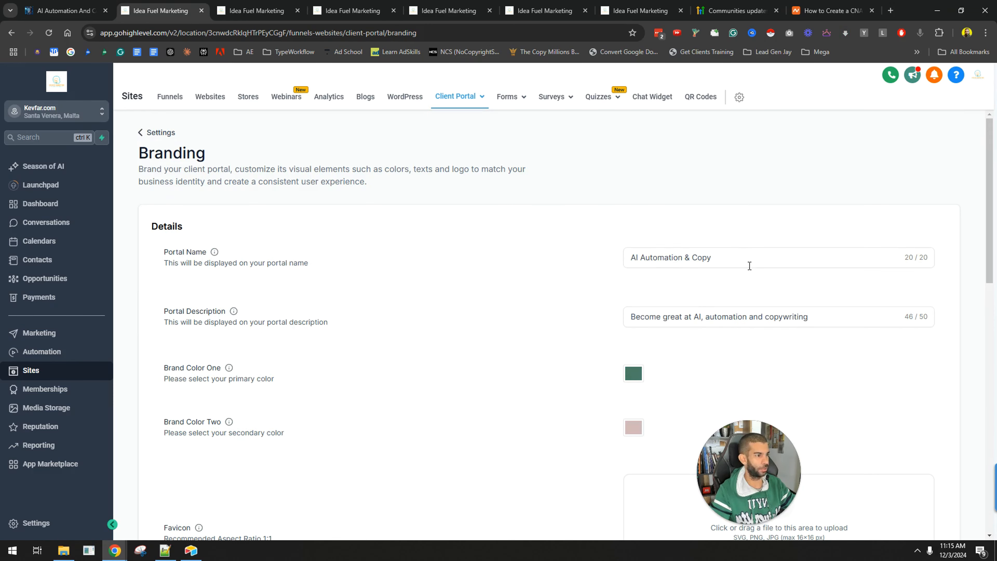
{"action": "left_click", "coordinate": [659, 254]}
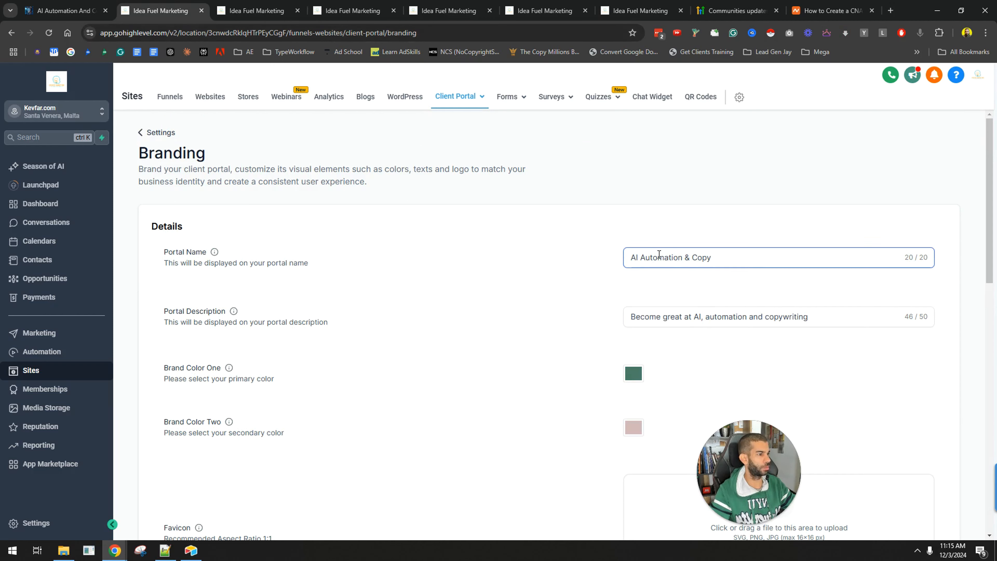
Compare the live community page with the Portal Name field and view the Portal Name info tooltip
{"action": "left_click", "coordinate": [63, 10]}
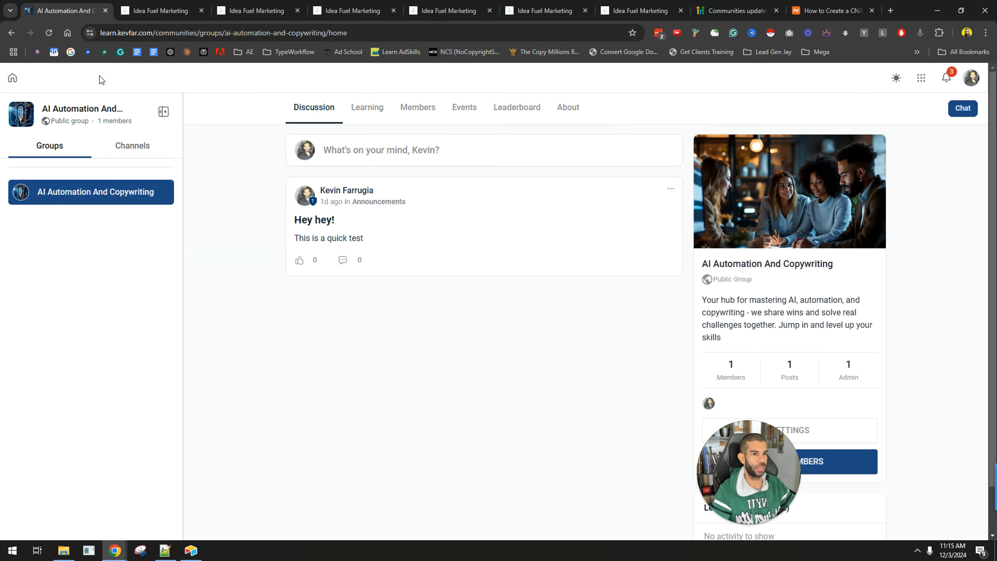
{"action": "key", "text": "ctrl+Tab"}
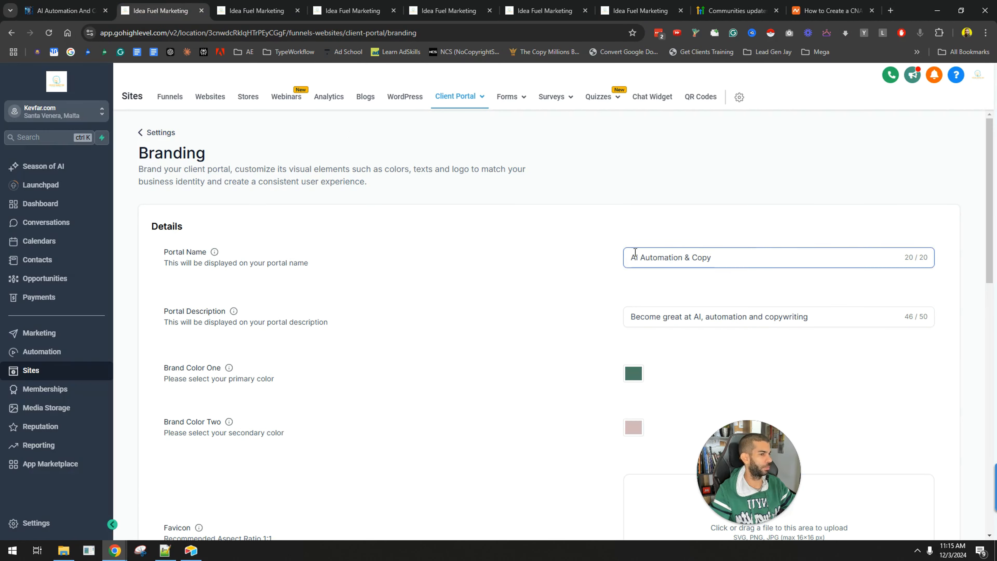
{"action": "left_click_drag", "start_coordinate": [173, 252], "coordinate": [277, 255]}
{"action": "left_click", "coordinate": [461, 284]}
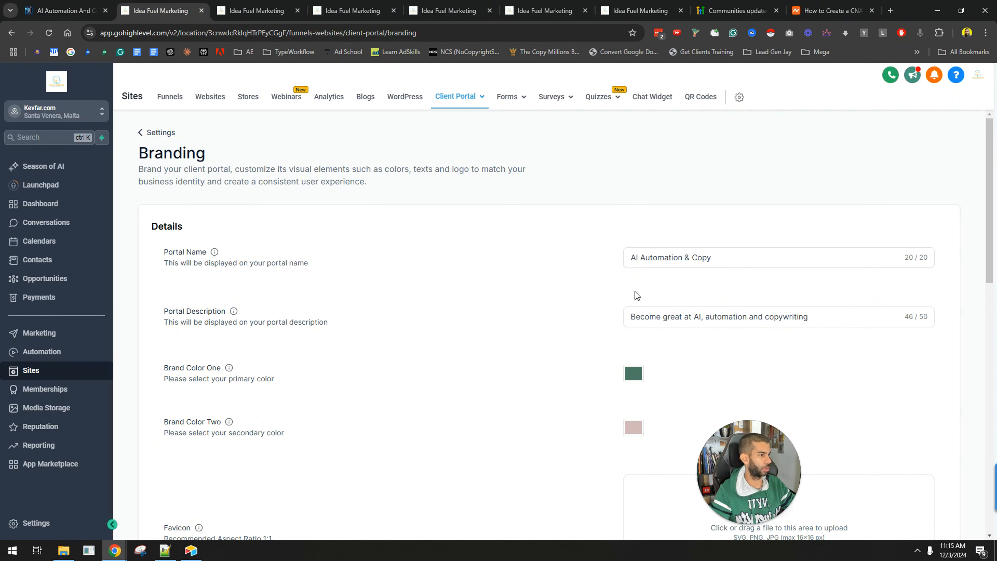
{"action": "scroll", "coordinate": [368, 225], "scroll_direction": "down", "scroll_amount": 1}
{"action": "scroll", "coordinate": [340, 275], "scroll_direction": "up", "scroll_amount": 1}
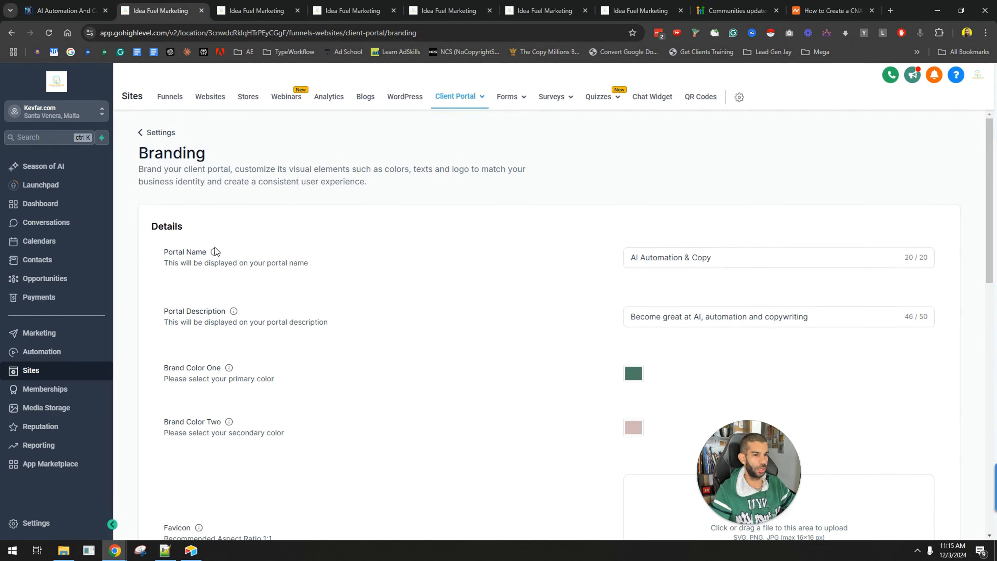
{"action": "mouse_move", "coordinate": [215, 252]}
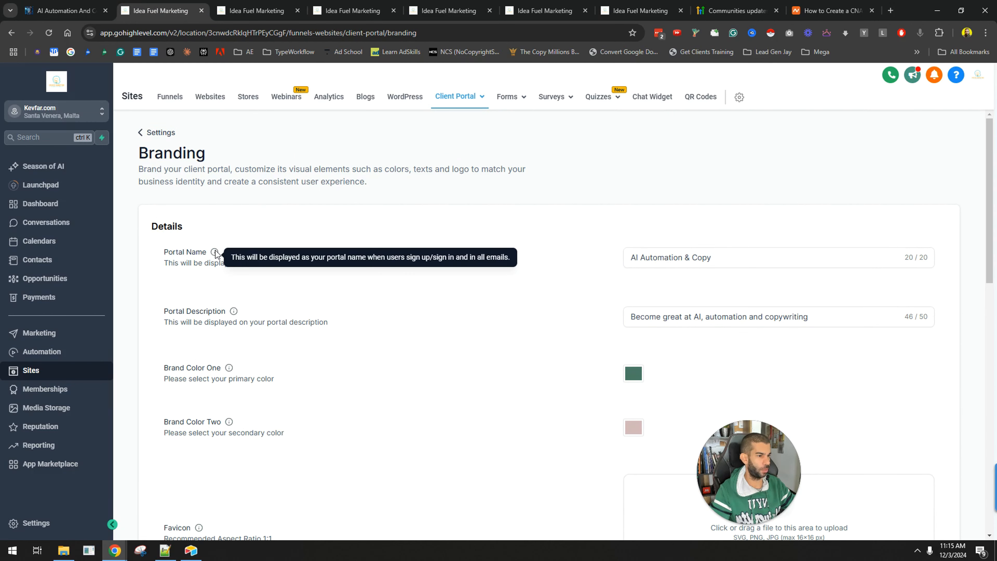
Review the remaining branding fields down to Support Email and Copyright, and expand the Advanced section
{"action": "scroll", "coordinate": [283, 259], "scroll_direction": "down", "scroll_amount": 1}
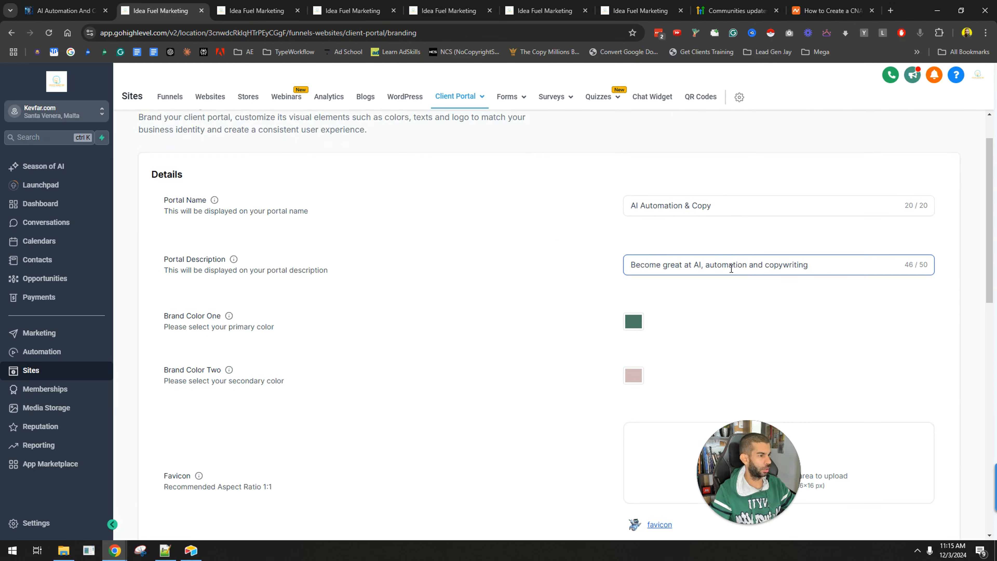
{"action": "scroll", "coordinate": [353, 254], "scroll_direction": "down", "scroll_amount": 1}
{"action": "left_click_drag", "start_coordinate": [176, 263], "coordinate": [221, 263]}
{"action": "scroll", "coordinate": [221, 263], "scroll_direction": "down", "scroll_amount": 2}
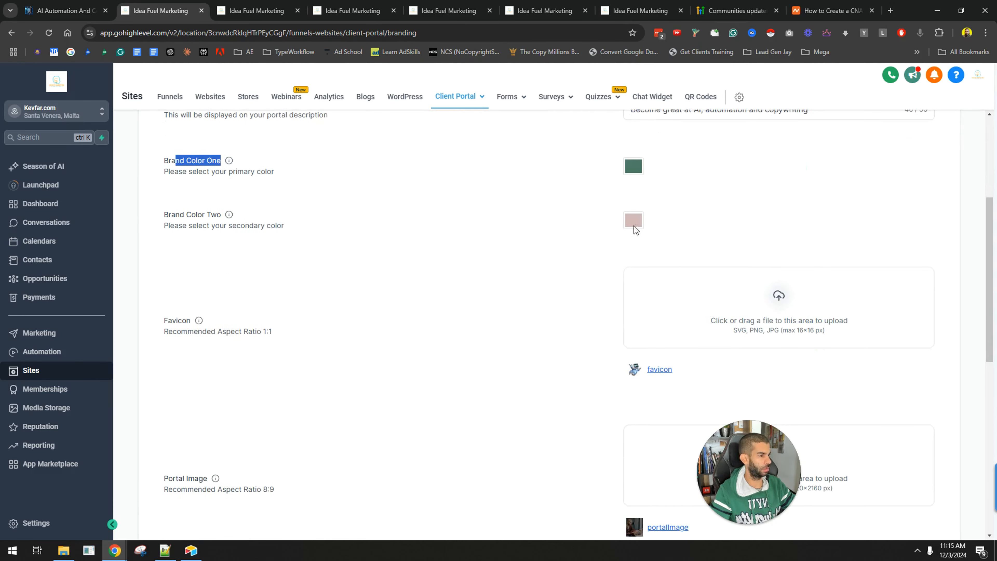
{"action": "scroll", "coordinate": [636, 224], "scroll_direction": "down", "scroll_amount": 3}
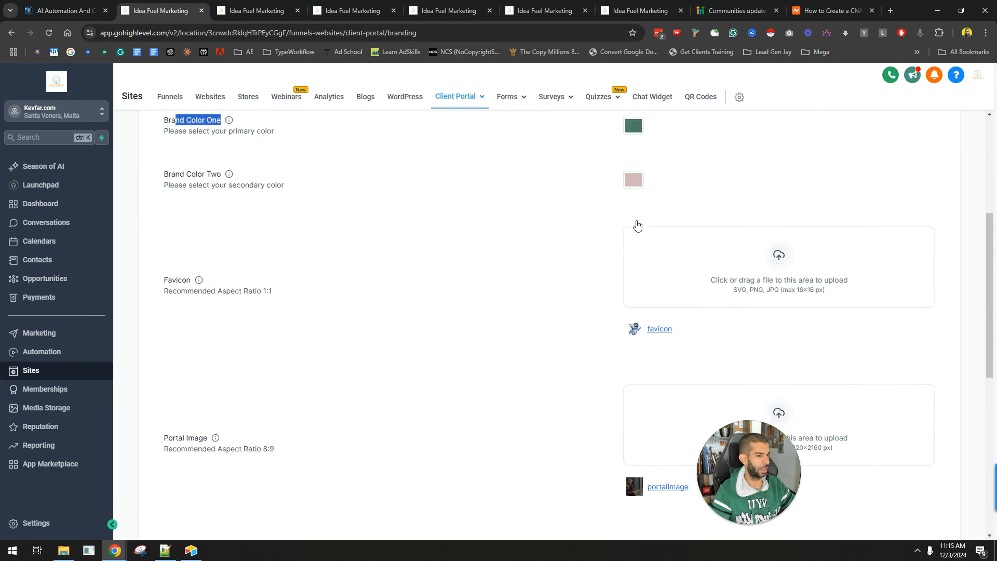
{"action": "scroll", "coordinate": [669, 185], "scroll_direction": "down", "scroll_amount": 1}
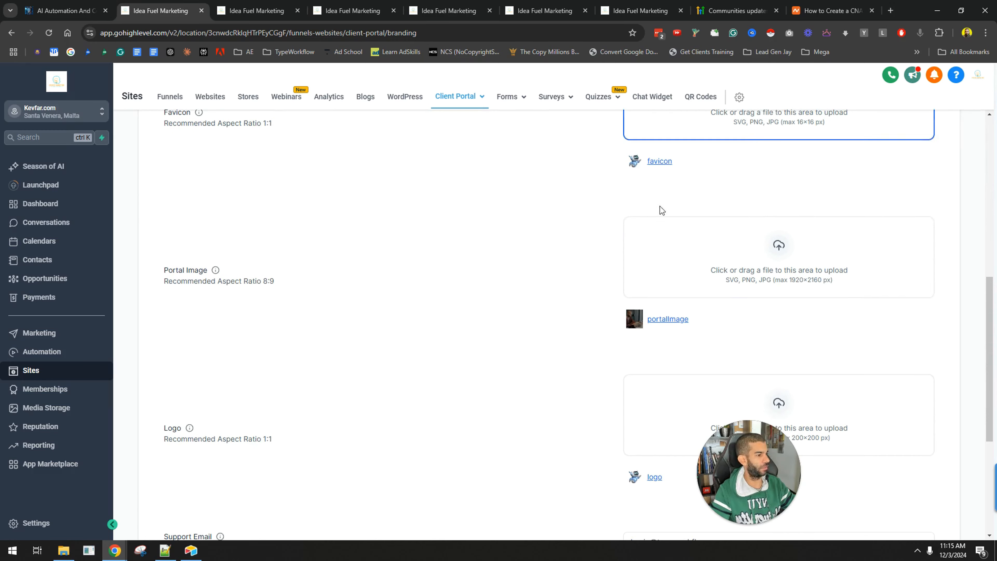
{"action": "scroll", "coordinate": [801, 265], "scroll_direction": "down", "scroll_amount": 3}
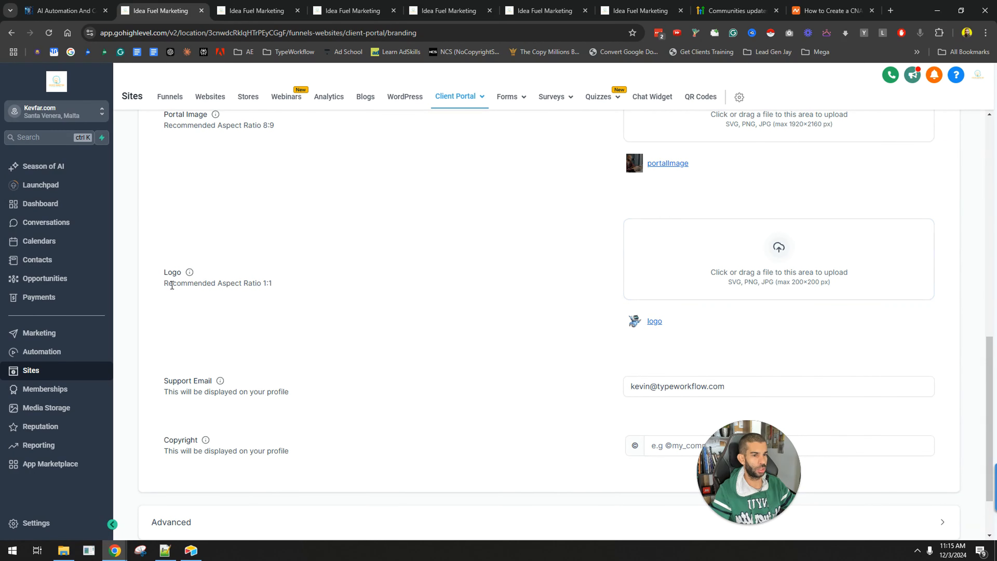
{"action": "scroll", "coordinate": [270, 293], "scroll_direction": "down", "scroll_amount": 2}
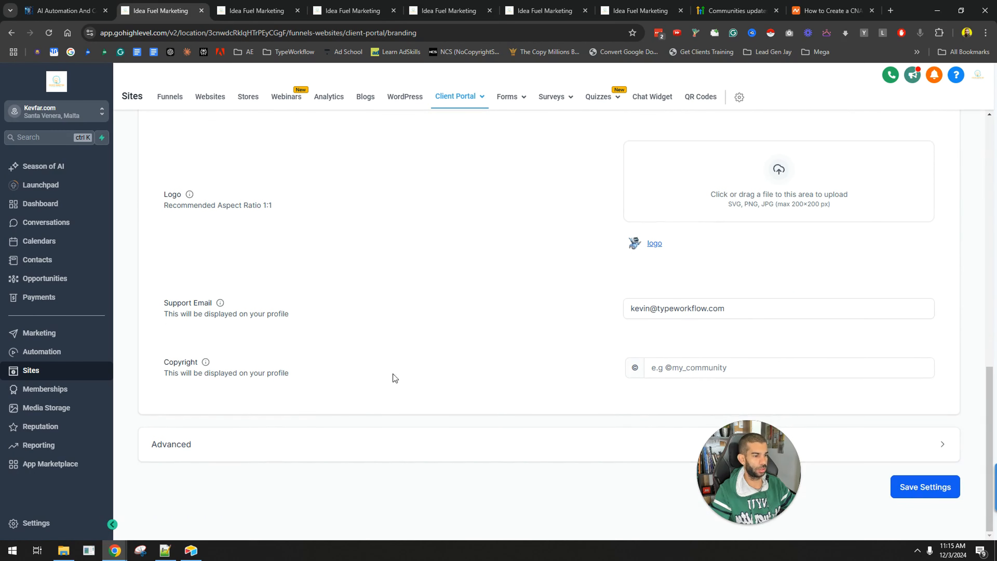
{"action": "left_click", "coordinate": [932, 446]}
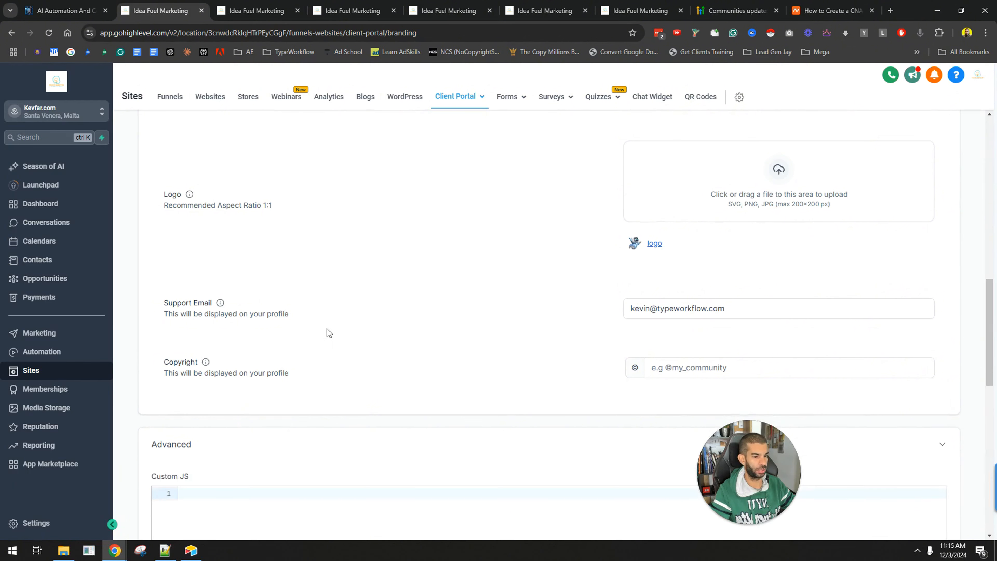
Return to the client portal settings and open the App Permissions page
{"action": "scroll", "coordinate": [240, 371], "scroll_direction": "down", "scroll_amount": 4}
{"action": "scroll", "coordinate": [147, 234], "scroll_direction": "down", "scroll_amount": 7}
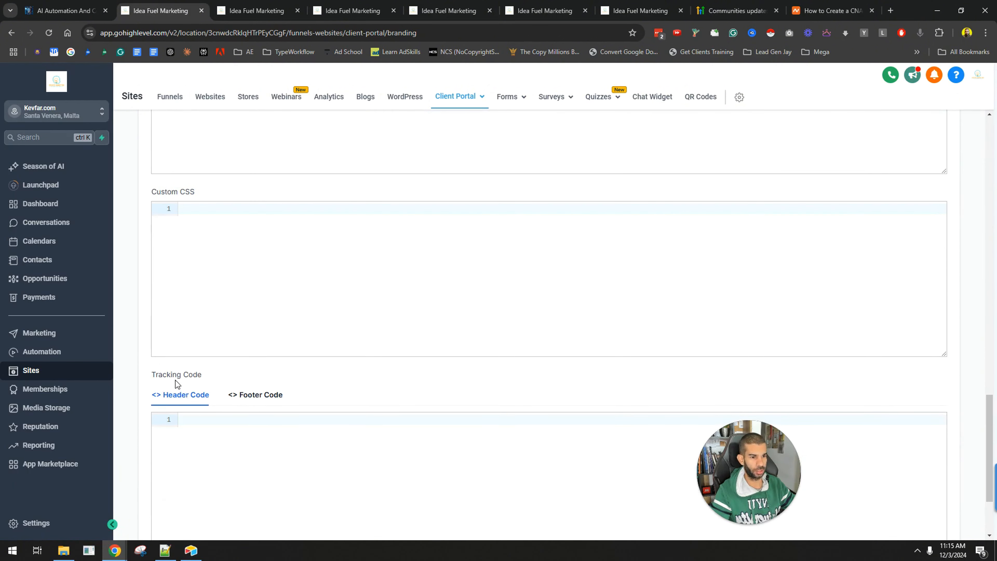
{"action": "scroll", "coordinate": [172, 373], "scroll_direction": "up", "scroll_amount": 15}
{"action": "scroll", "coordinate": [172, 372], "scroll_direction": "up", "scroll_amount": 10}
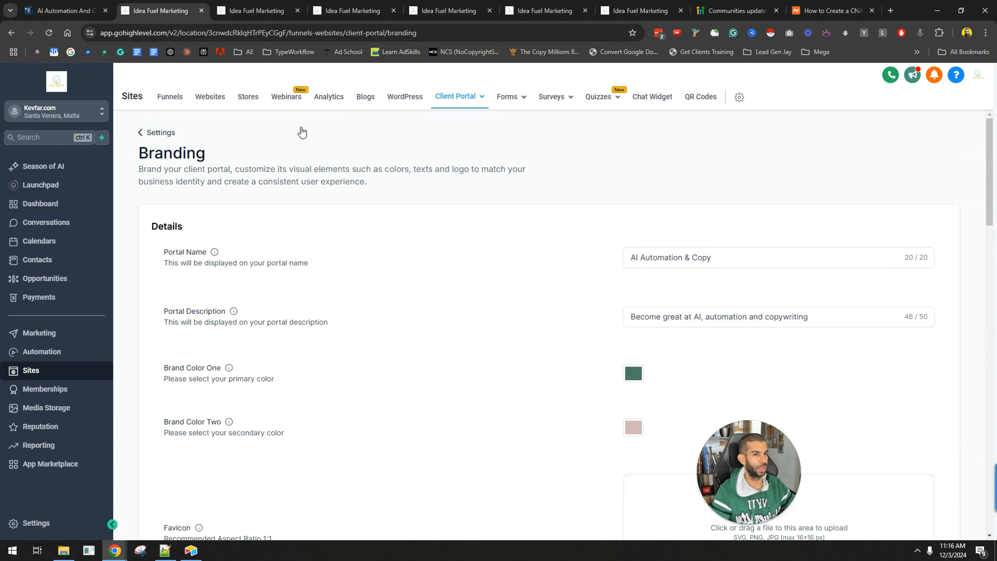
{"action": "left_click", "coordinate": [165, 132]}
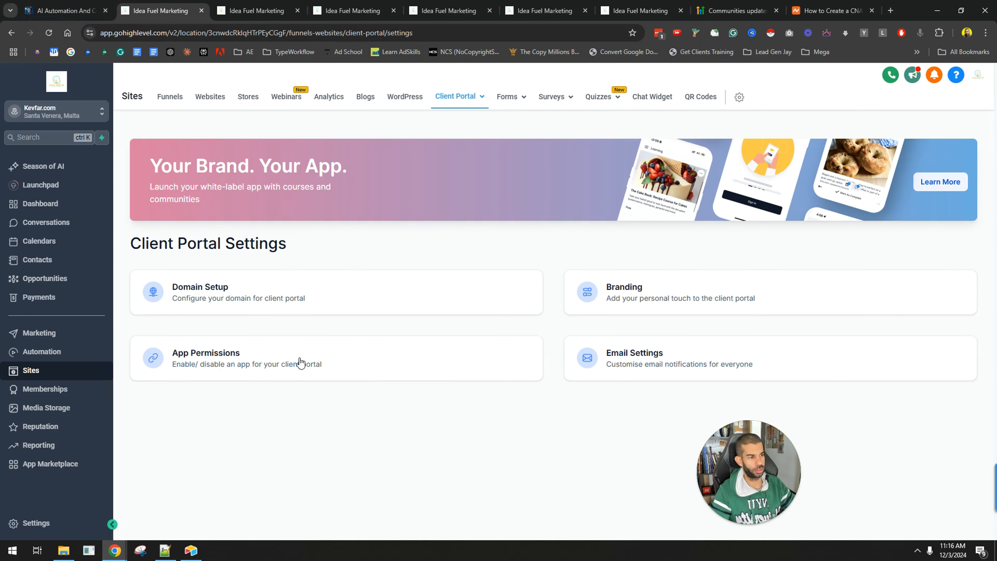
{"action": "left_click", "coordinate": [314, 371]}
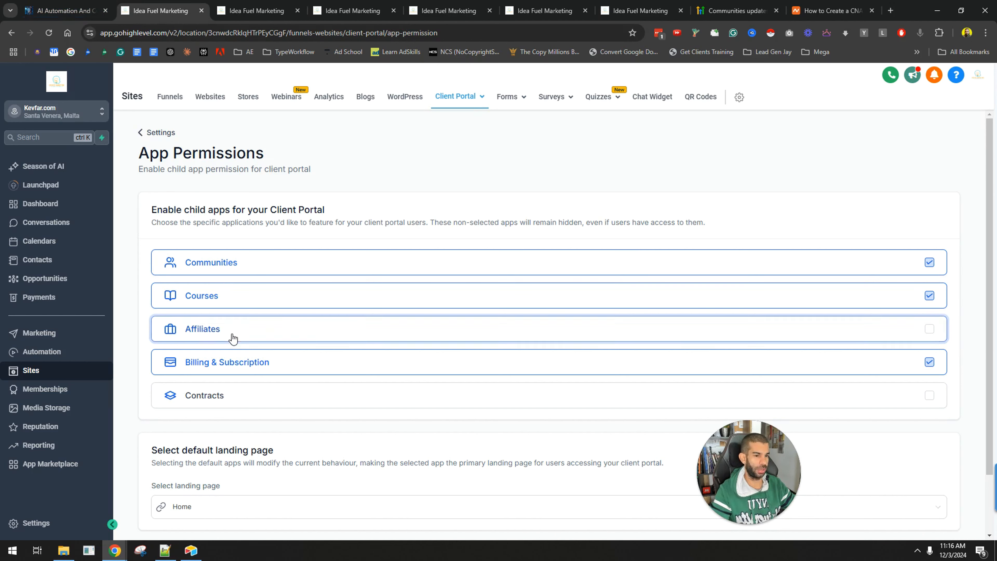
Set the default landing page to Communities and save the app permission settings
{"action": "scroll", "coordinate": [217, 367], "scroll_direction": "down", "scroll_amount": 2}
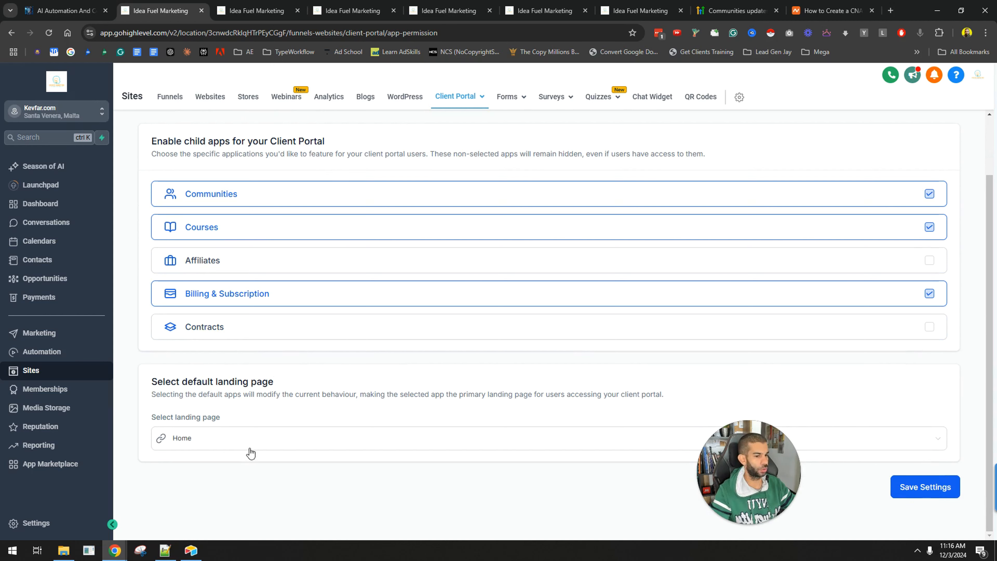
{"action": "left_click_drag", "start_coordinate": [160, 387], "coordinate": [308, 385]}
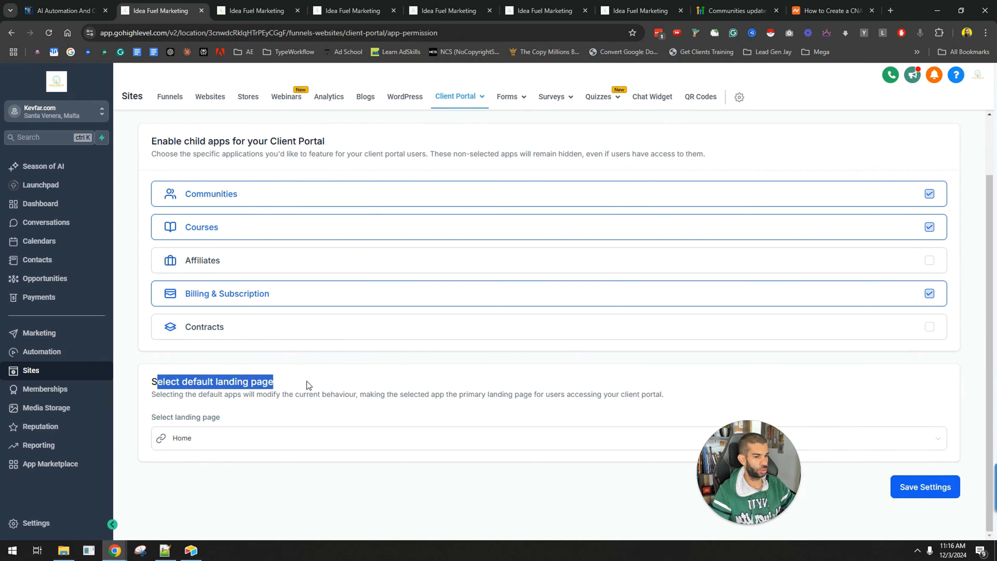
{"action": "left_click", "coordinate": [262, 451]}
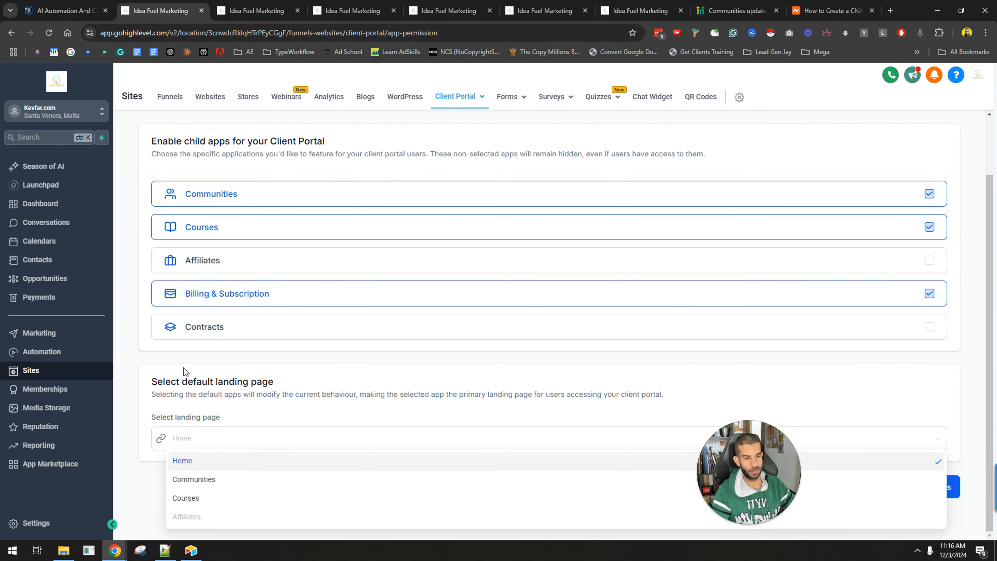
{"action": "left_click", "coordinate": [149, 484]}
{"action": "left_click", "coordinate": [181, 438]}
{"action": "left_click", "coordinate": [201, 479]}
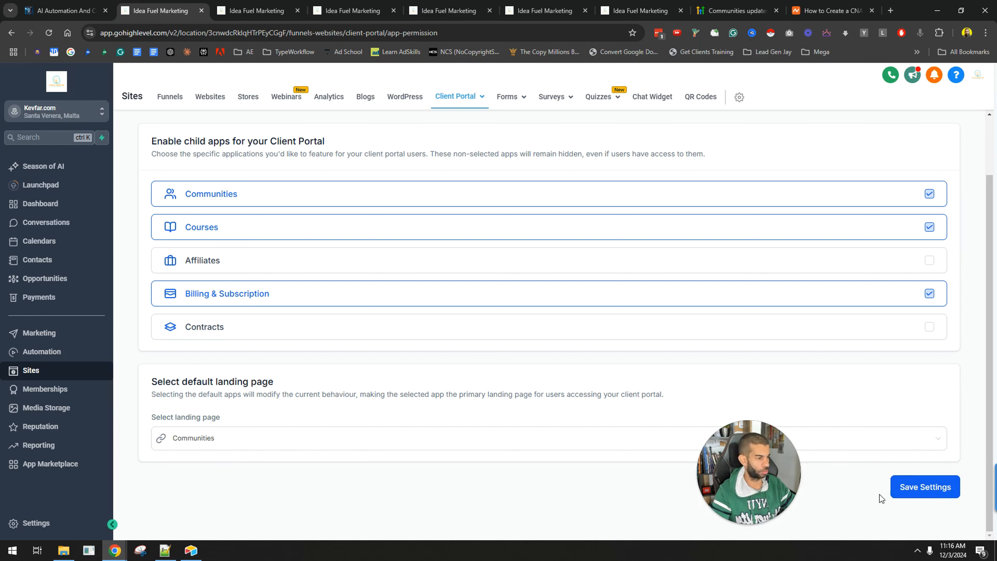
{"action": "left_click", "coordinate": [915, 487]}
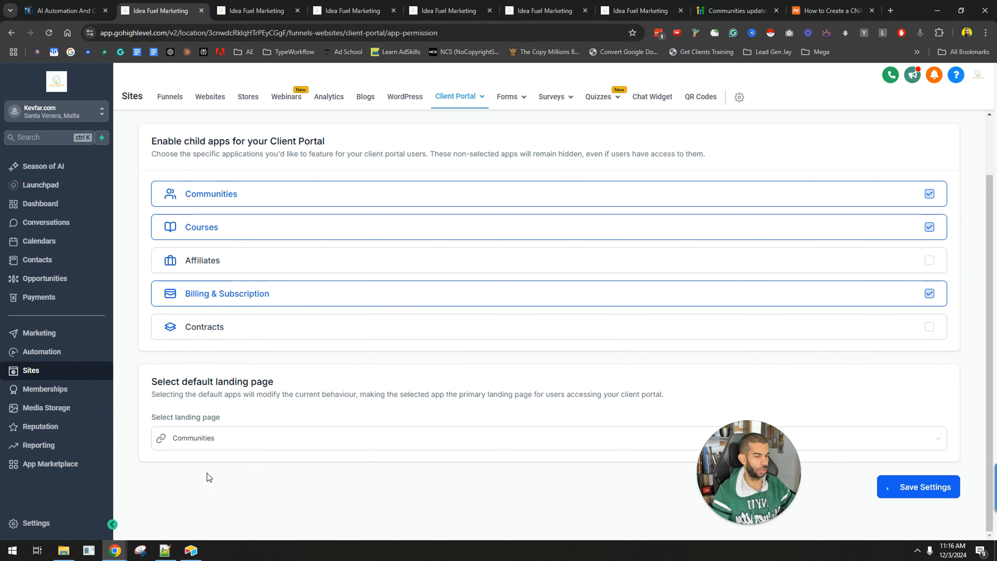
Change the default landing page to Courses and save the settings
{"action": "left_click", "coordinate": [225, 448]}
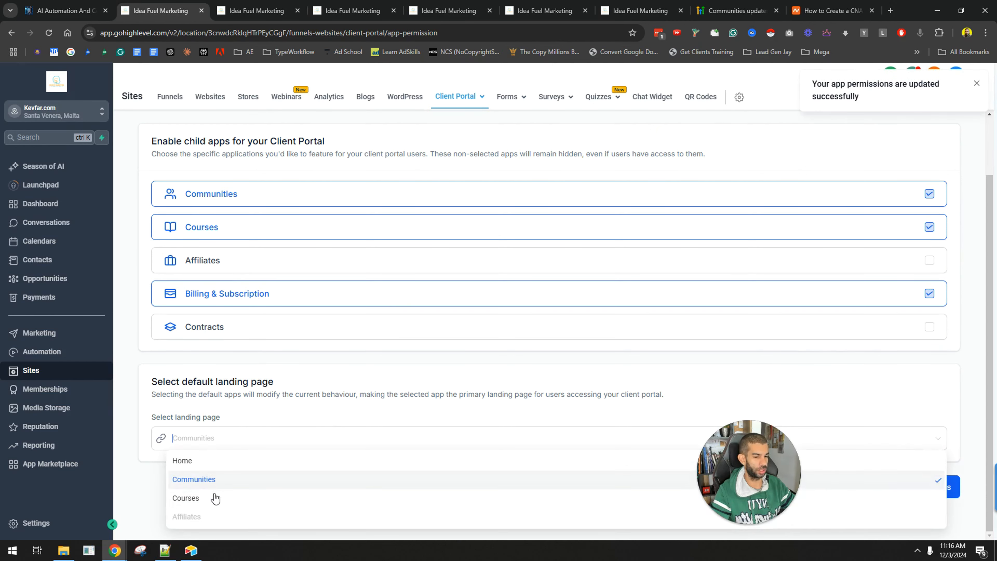
{"action": "left_click", "coordinate": [213, 499]}
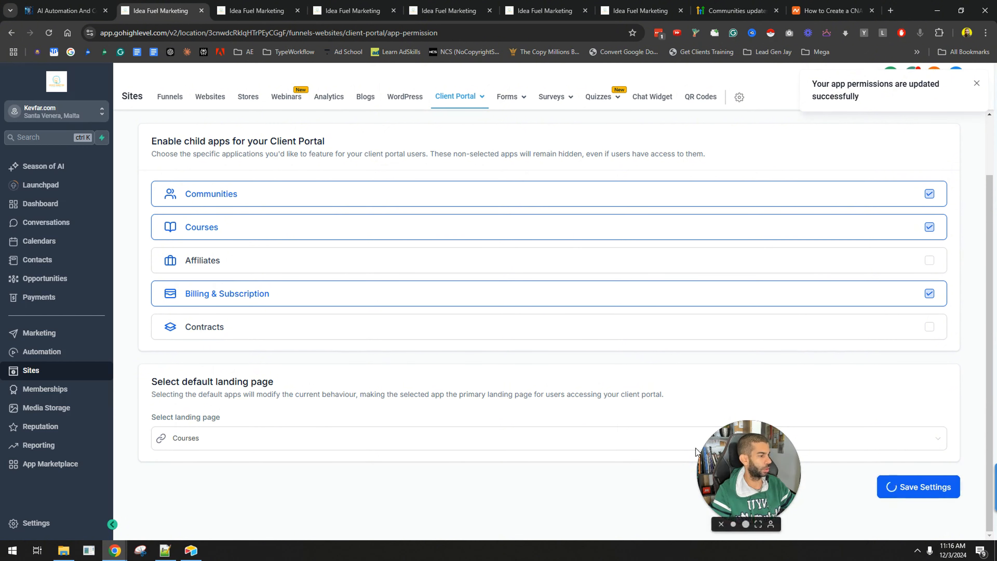
{"action": "left_click", "coordinate": [905, 489]}
Leave the client portal settings and open the Automation workflows section via Marketing
{"action": "scroll", "coordinate": [444, 354], "scroll_direction": "up", "scroll_amount": 2}
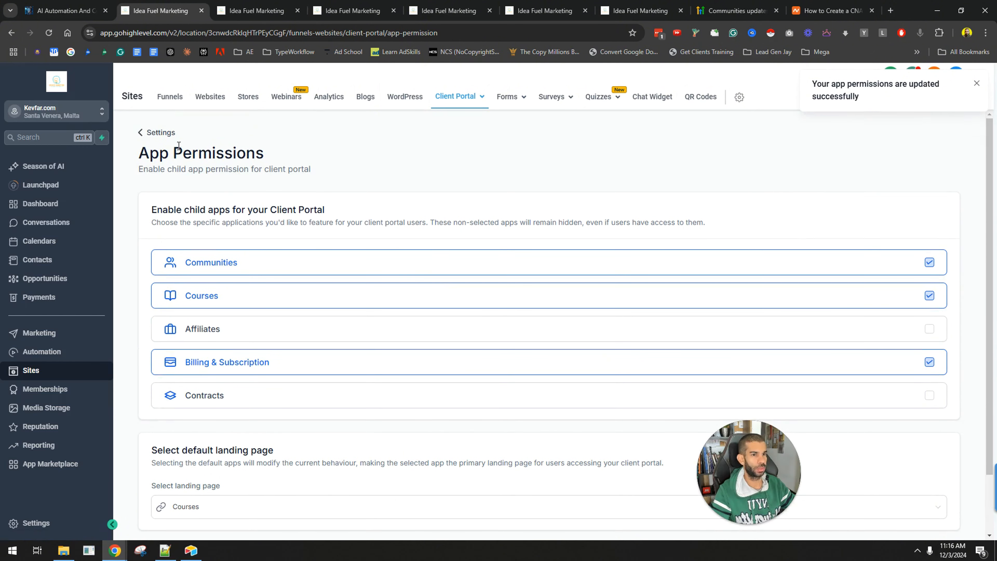
{"action": "left_click", "coordinate": [155, 133]}
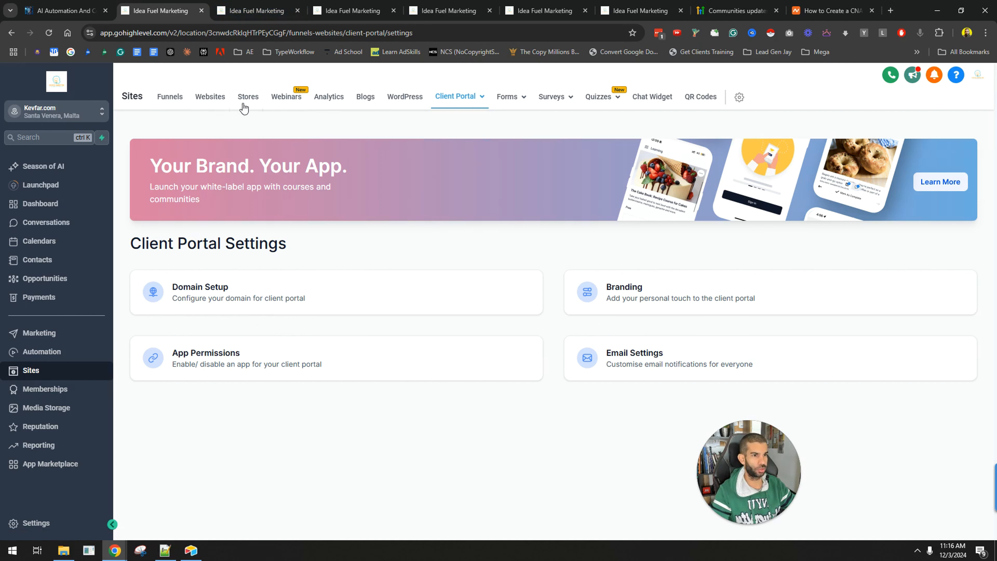
{"action": "left_click", "coordinate": [34, 337]}
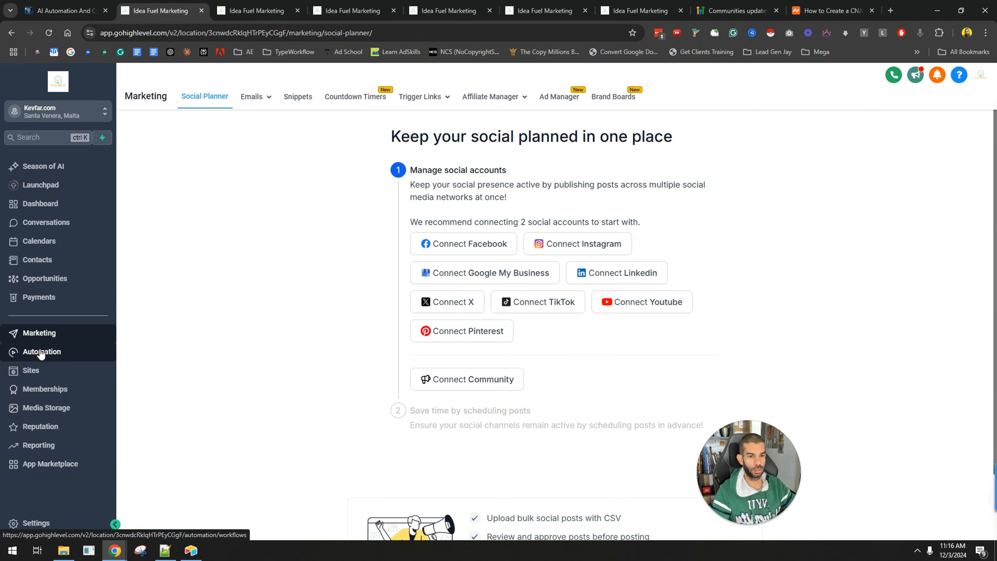
{"action": "left_click", "coordinate": [40, 352]}
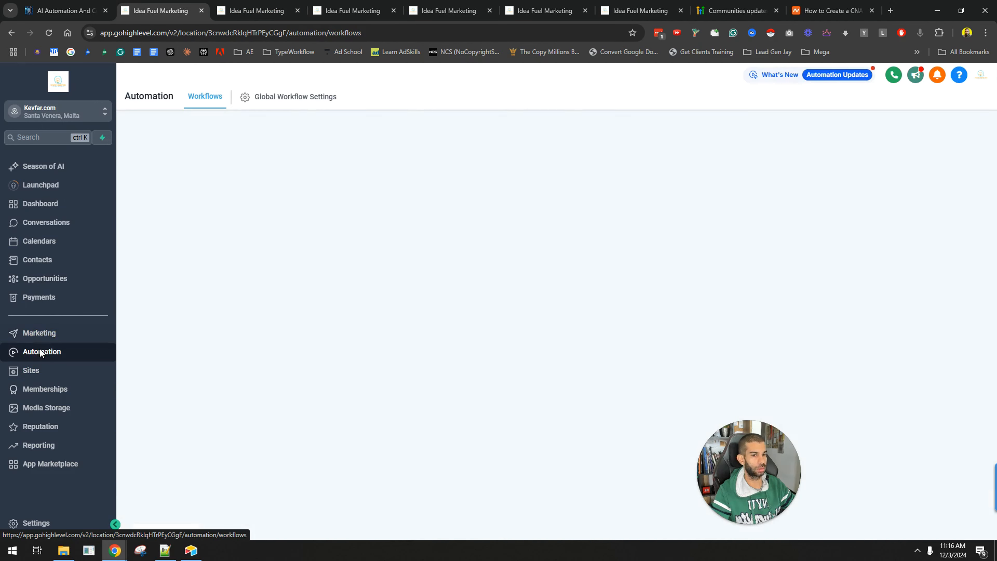
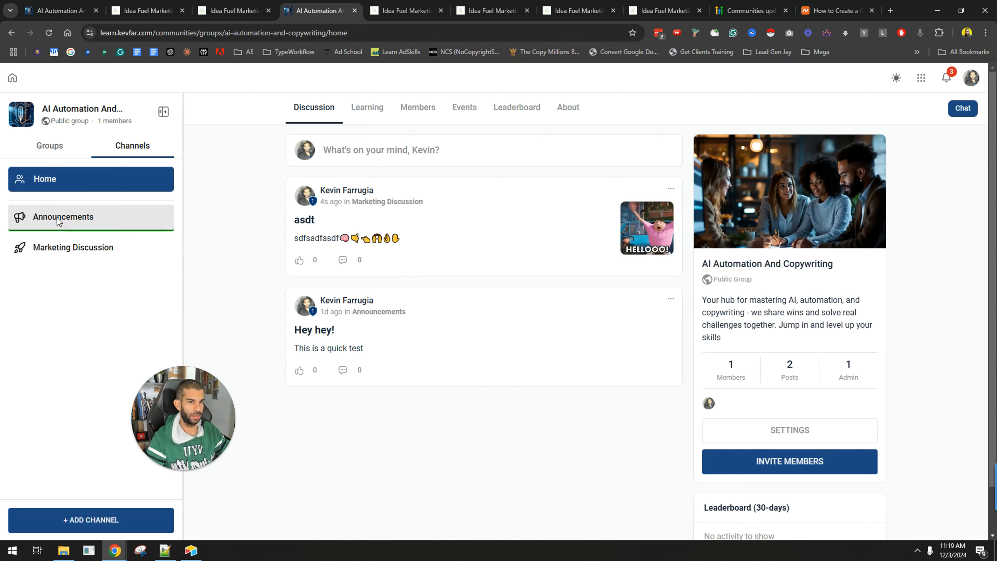
View the Announcements channel feed, open and close the post composer, and return to the group's Home channel
{"action": "left_click", "coordinate": [56, 217]}
{"action": "left_click", "coordinate": [426, 151]}
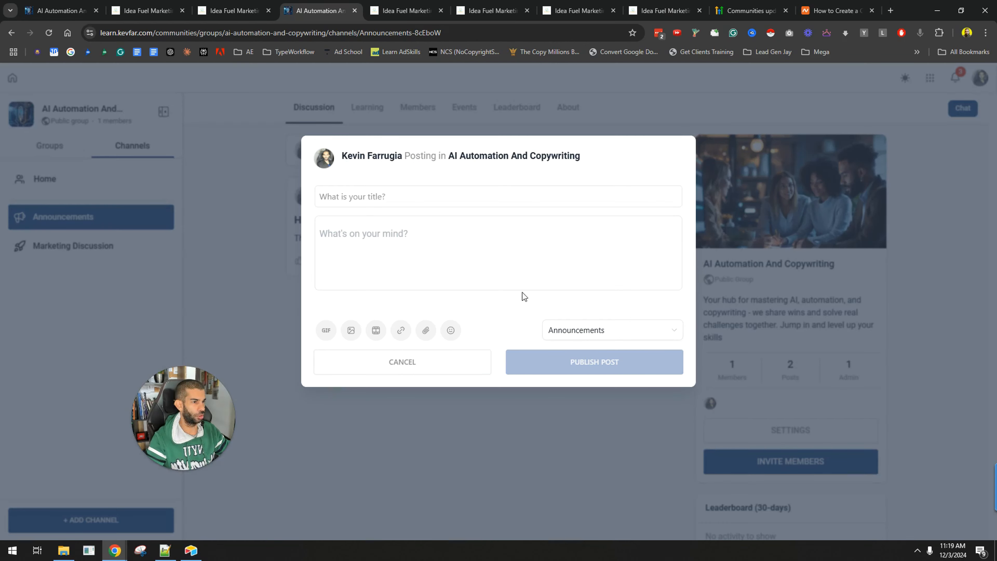
{"action": "left_click", "coordinate": [488, 368]}
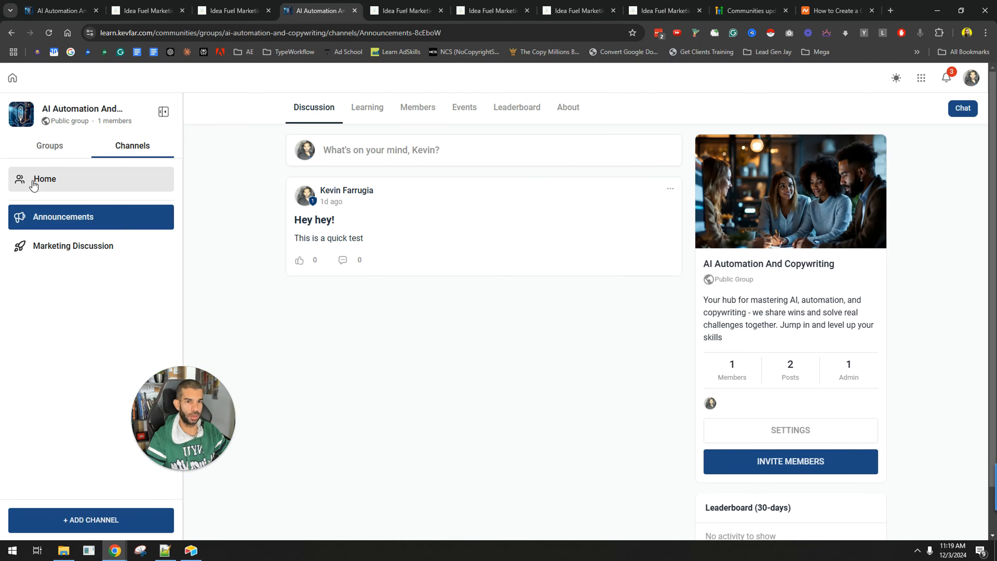
{"action": "left_click", "coordinate": [45, 179]}
Open the post composer's channel selector and the Add Channel dialog, then close both without posting
{"action": "left_click", "coordinate": [404, 155]}
{"action": "left_click", "coordinate": [573, 330]}
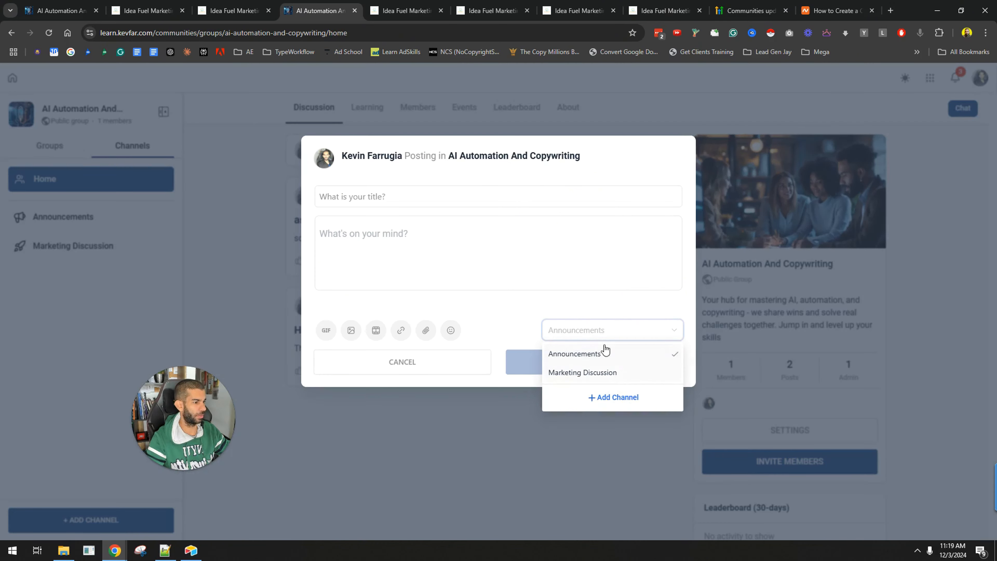
{"action": "left_click", "coordinate": [463, 467]}
{"action": "left_click", "coordinate": [412, 144]}
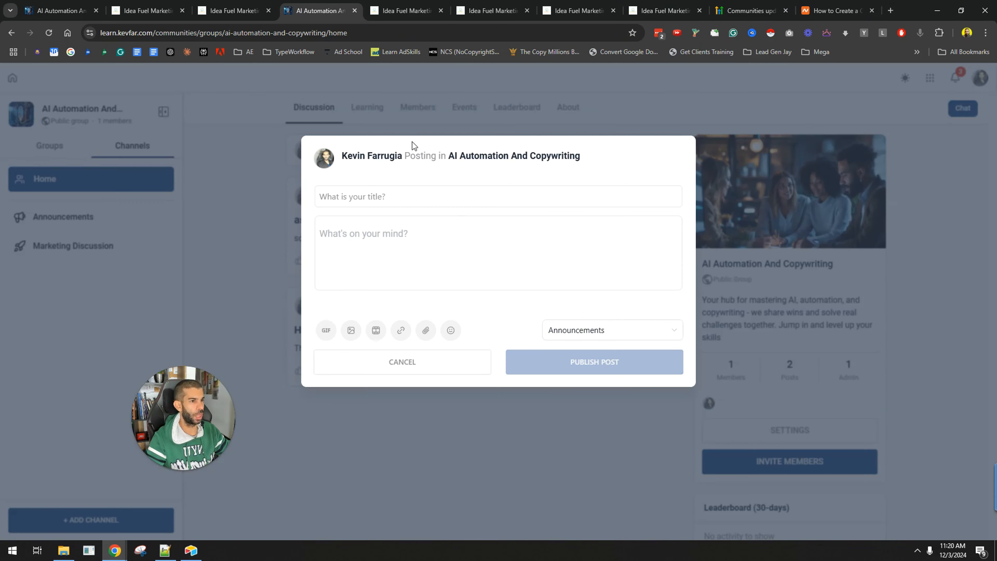
{"action": "left_click", "coordinate": [635, 336]}
{"action": "left_click", "coordinate": [611, 397]}
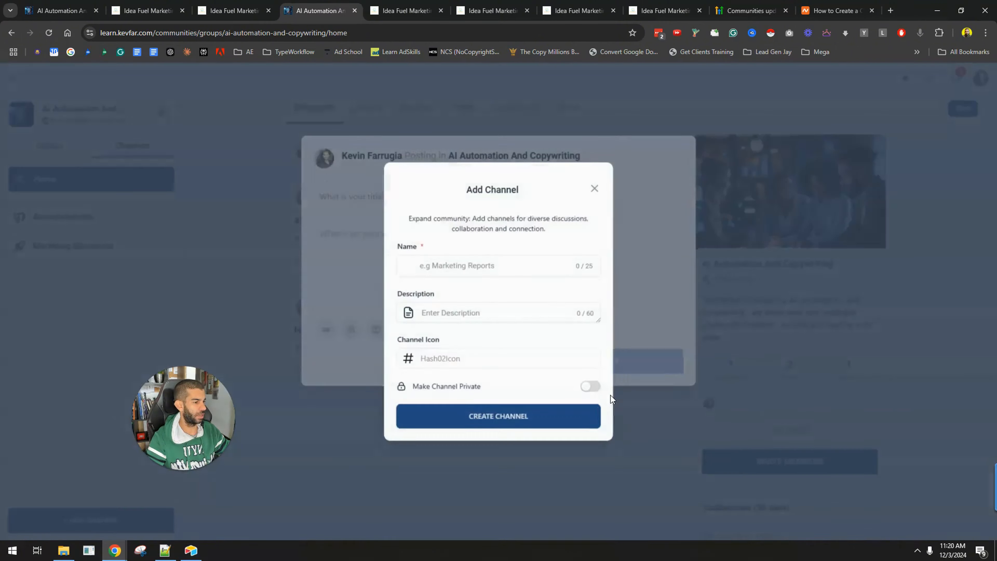
{"action": "left_click", "coordinate": [596, 186]}
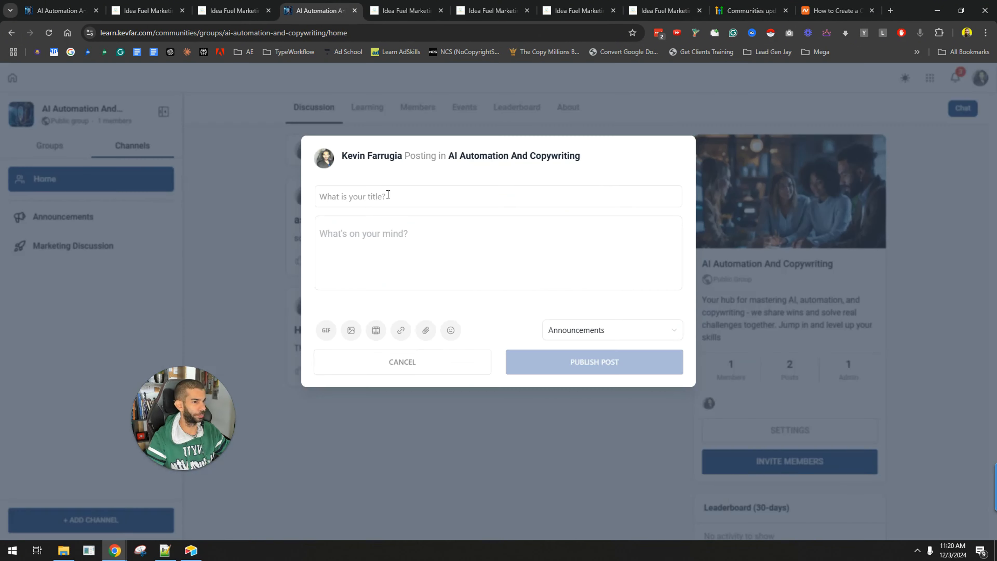
{"action": "left_click", "coordinate": [441, 118]}
View the group's Learning tab with its courses
{"action": "left_click", "coordinate": [375, 108]}
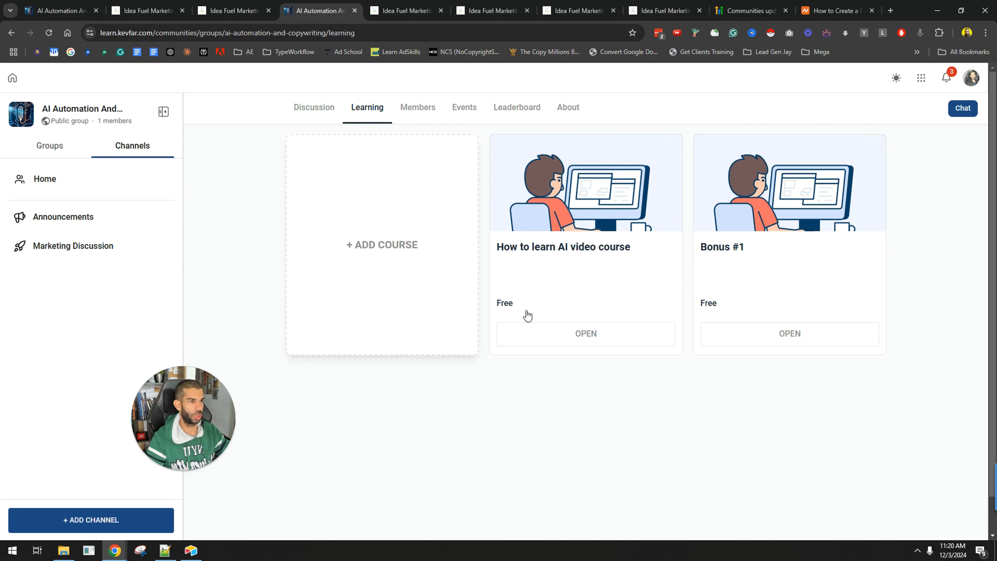
{"action": "left_click", "coordinate": [416, 111]}
In the admin memberships area, create a new Build your own course product named video product
{"action": "left_click", "coordinate": [493, 10]}
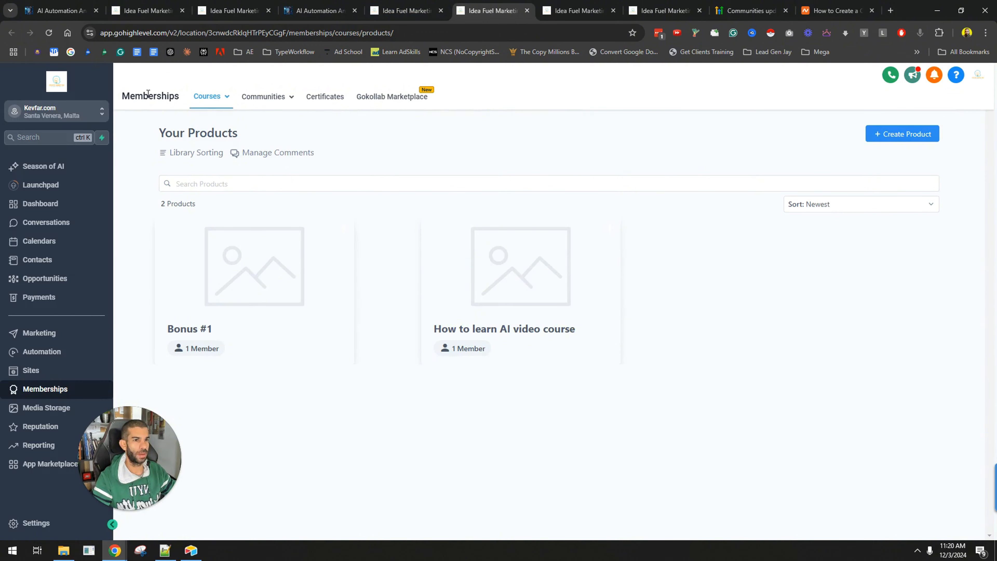
{"action": "mouse_move", "coordinate": [212, 98]}
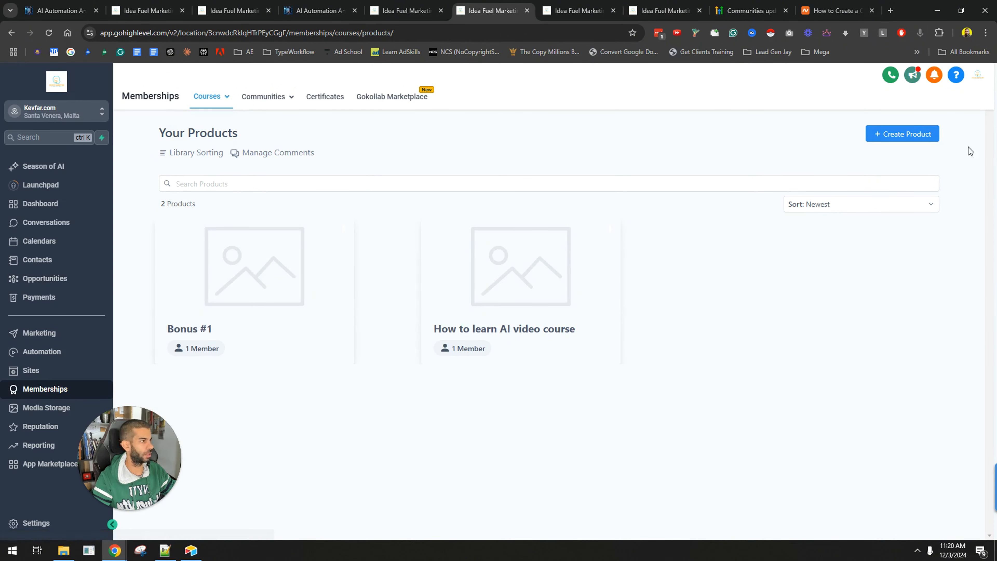
{"action": "left_click", "coordinate": [899, 134]}
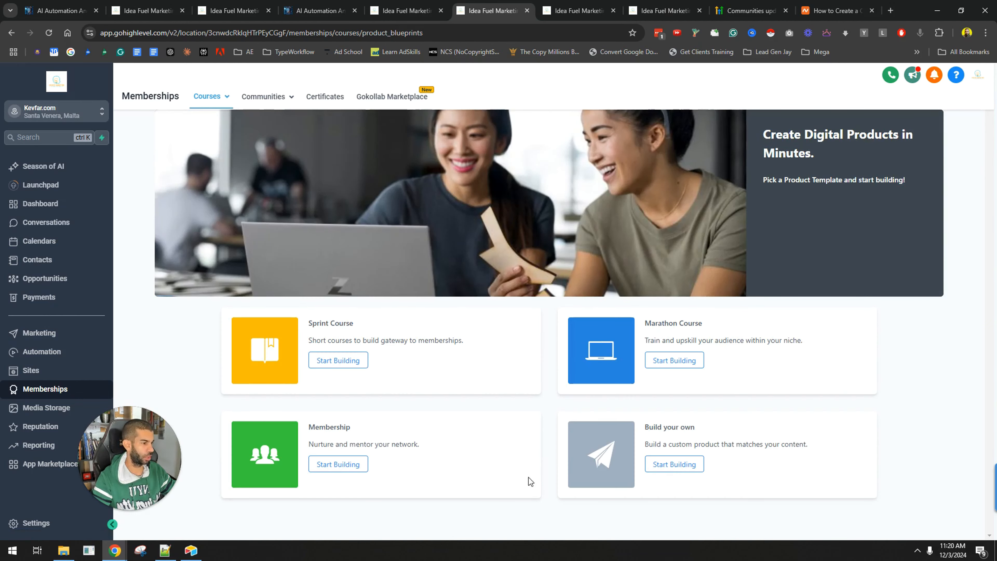
{"action": "left_click", "coordinate": [678, 471]}
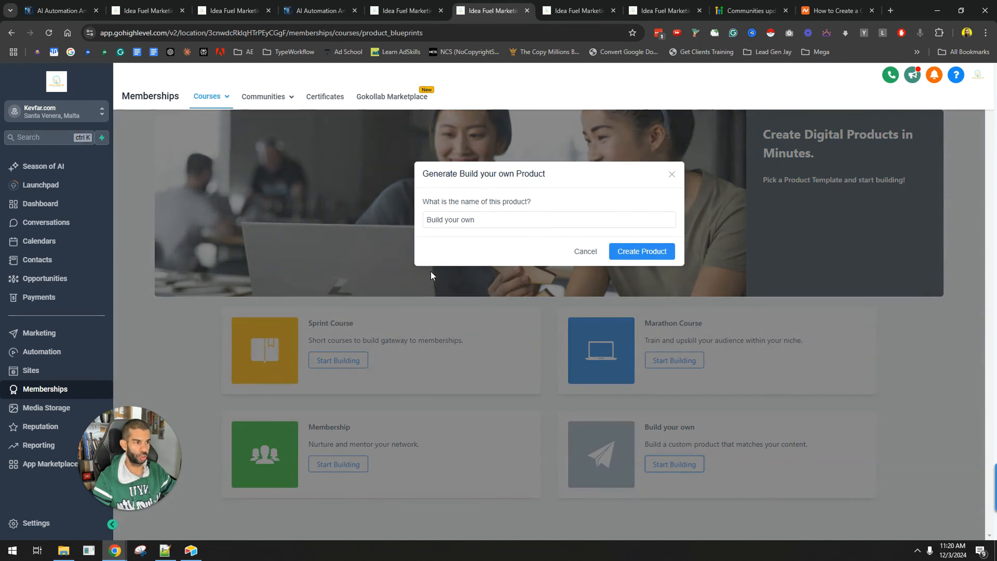
{"action": "left_click", "coordinate": [507, 223]}
{"action": "left_click_drag", "start_coordinate": [521, 224], "coordinate": [346, 226]}
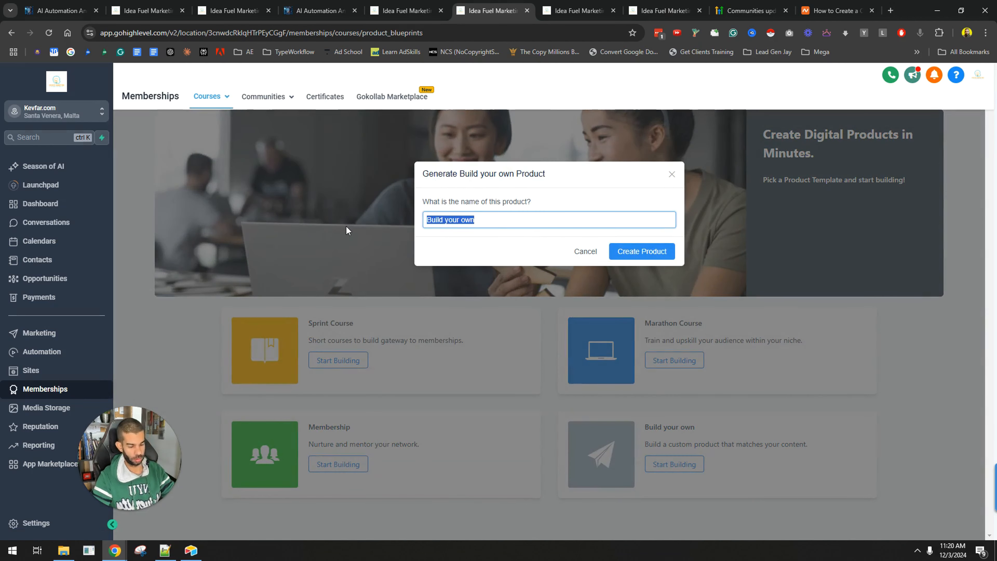
{"action": "type", "text": "video product"}
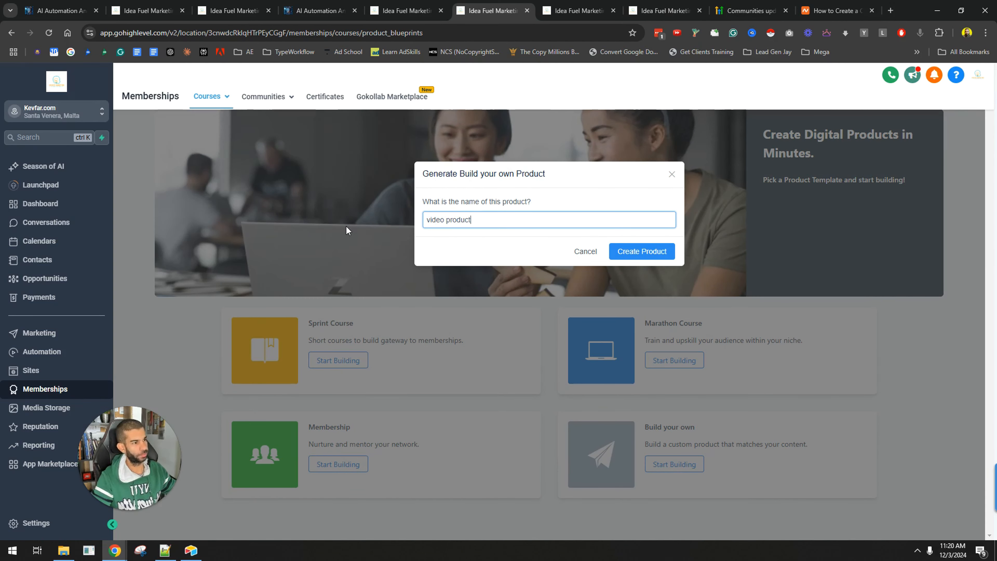
{"action": "left_click", "coordinate": [620, 251]}
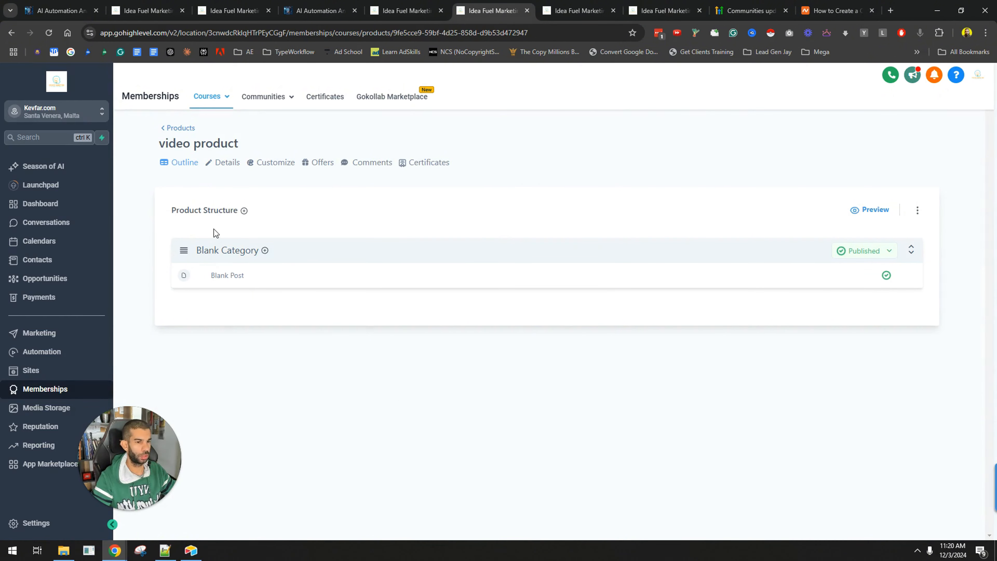
Rename the product's Blank Category to Category 1 and save it
{"action": "left_click", "coordinate": [215, 255]}
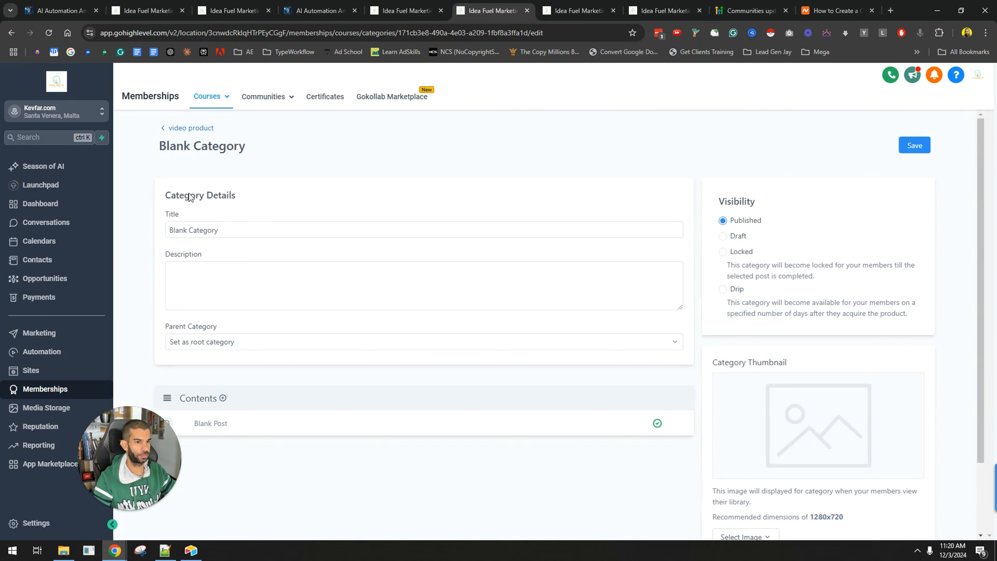
{"action": "left_click", "coordinate": [236, 230]}
{"action": "key", "text": "shift+Left"}
{"action": "key", "text": "shift+Left"}
{"action": "key", "text": "shift+Left"}
{"action": "key", "text": "shift+Left"}
{"action": "key", "text": "shift+Left"}
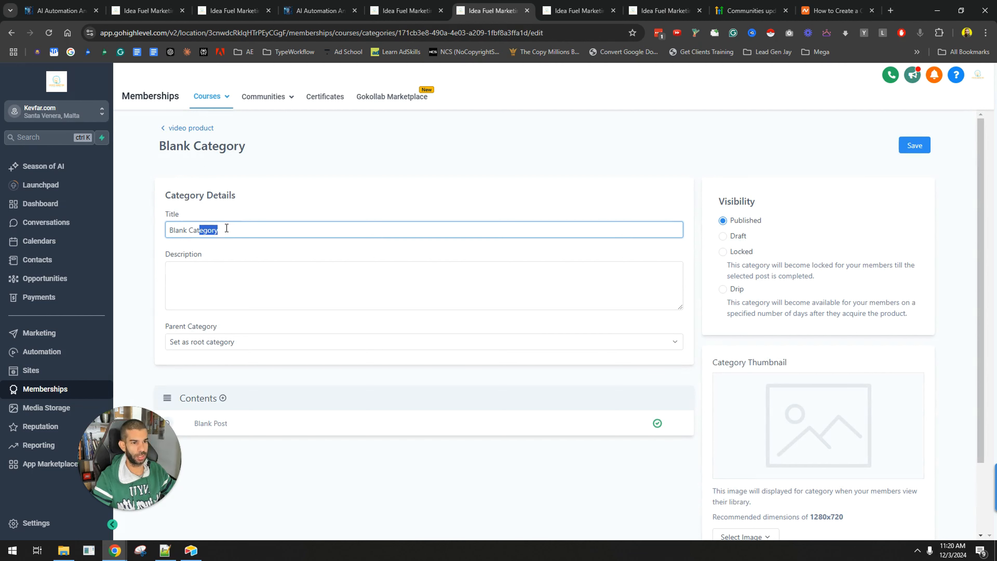
{"action": "left_click", "coordinate": [227, 229]}
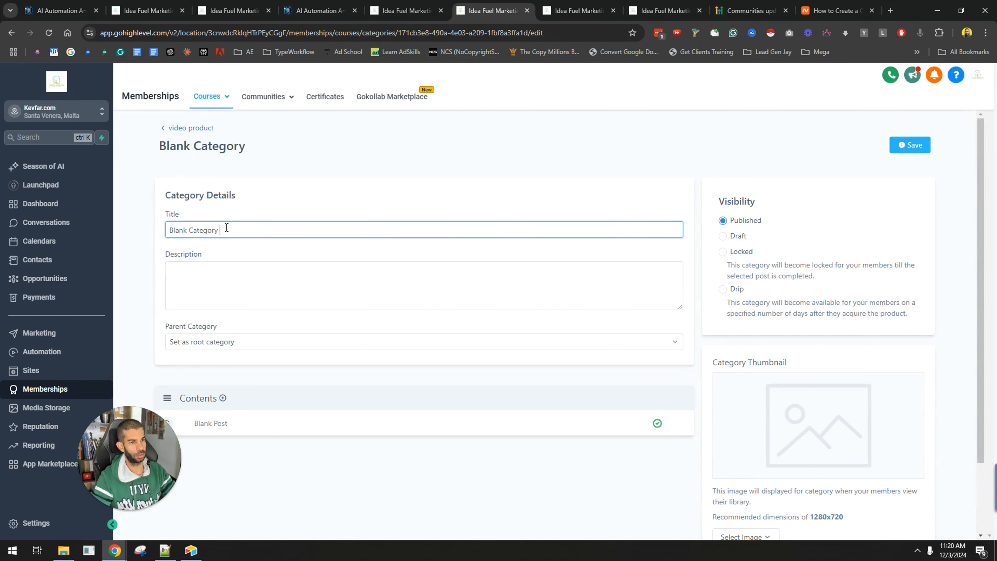
{"action": "key", "text": "ctrl+Delete"}
{"action": "scroll", "coordinate": [276, 315], "scroll_direction": "down", "scroll_amount": 3}
{"action": "scroll", "coordinate": [151, 279], "scroll_direction": "up", "scroll_amount": 1}
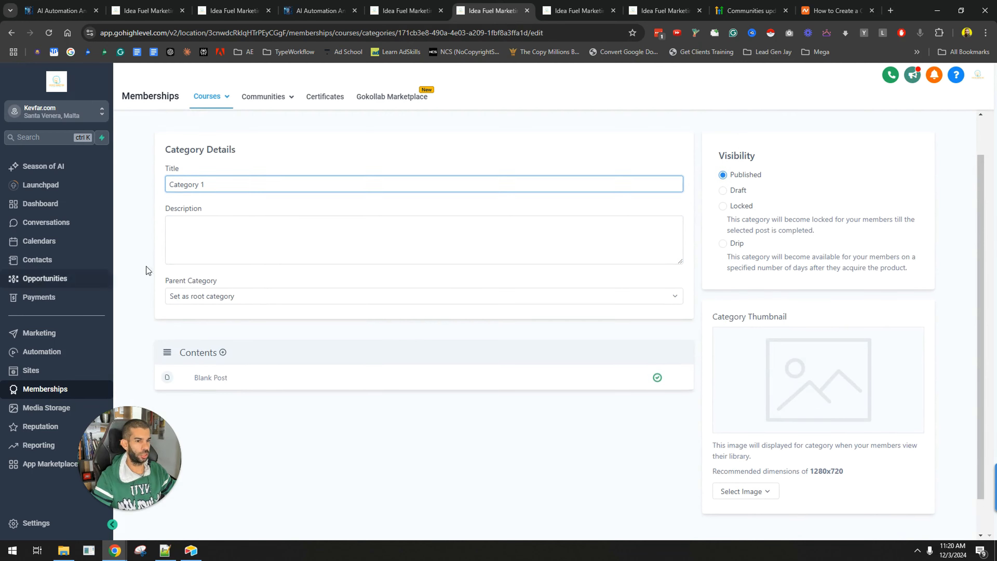
{"action": "left_click", "coordinate": [909, 112]}
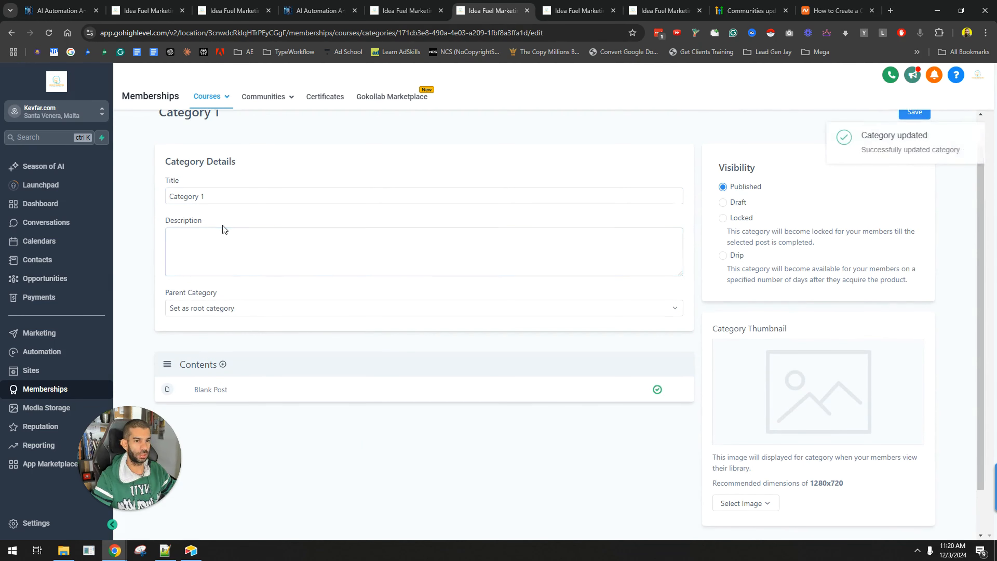
Rename the Blank Post to lesson 1, add placeholder description text, and save the lesson
{"action": "scroll", "coordinate": [159, 148], "scroll_direction": "up", "scroll_amount": 1}
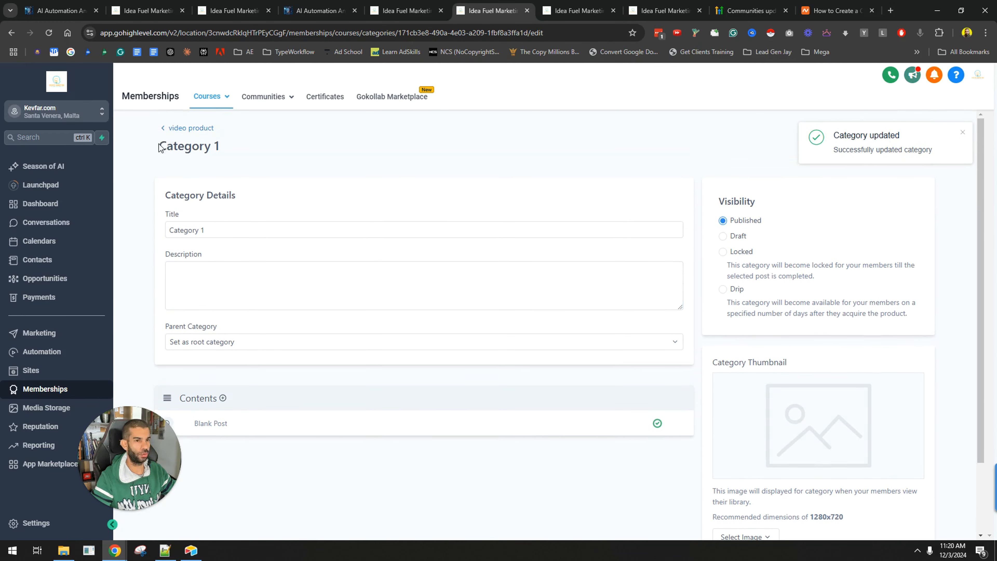
{"action": "left_click", "coordinate": [165, 129]}
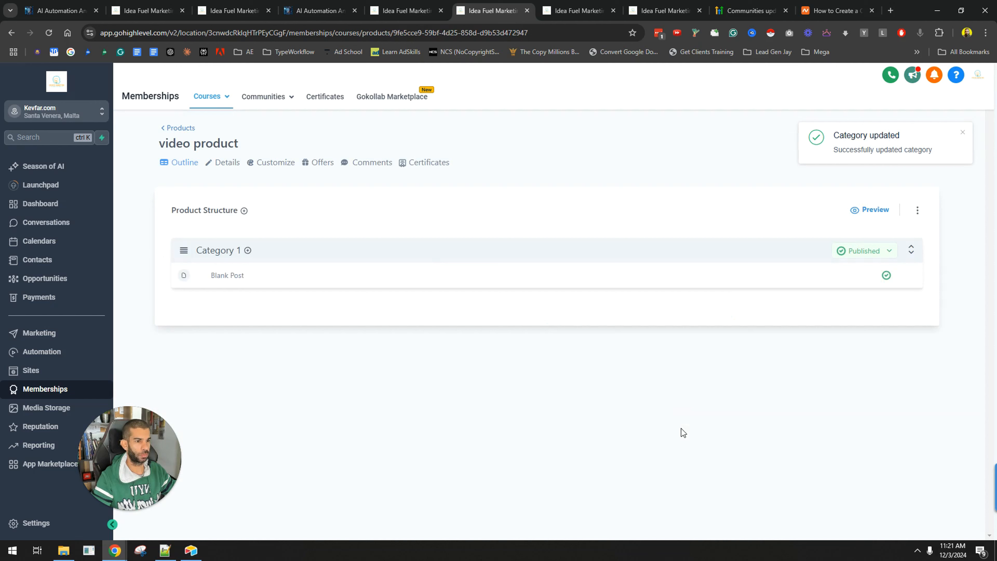
{"action": "left_click", "coordinate": [224, 276]}
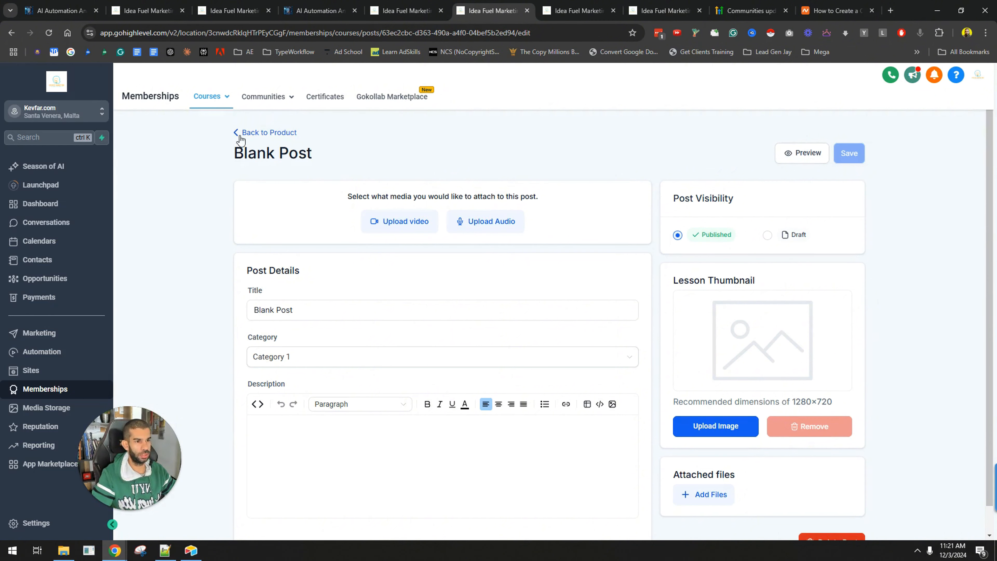
{"action": "left_click_drag", "start_coordinate": [299, 310], "coordinate": [163, 308]}
{"action": "type", "text": "lesson 1"}
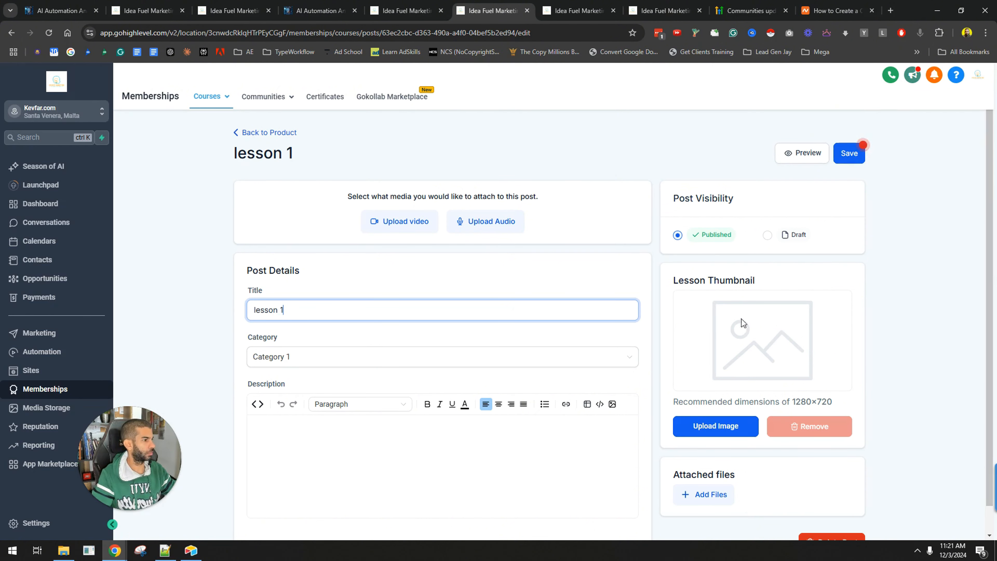
{"action": "scroll", "coordinate": [393, 385], "scroll_direction": "down", "scroll_amount": 1}
{"action": "left_click", "coordinate": [359, 376]}
{"action": "left_click", "coordinate": [478, 445]}
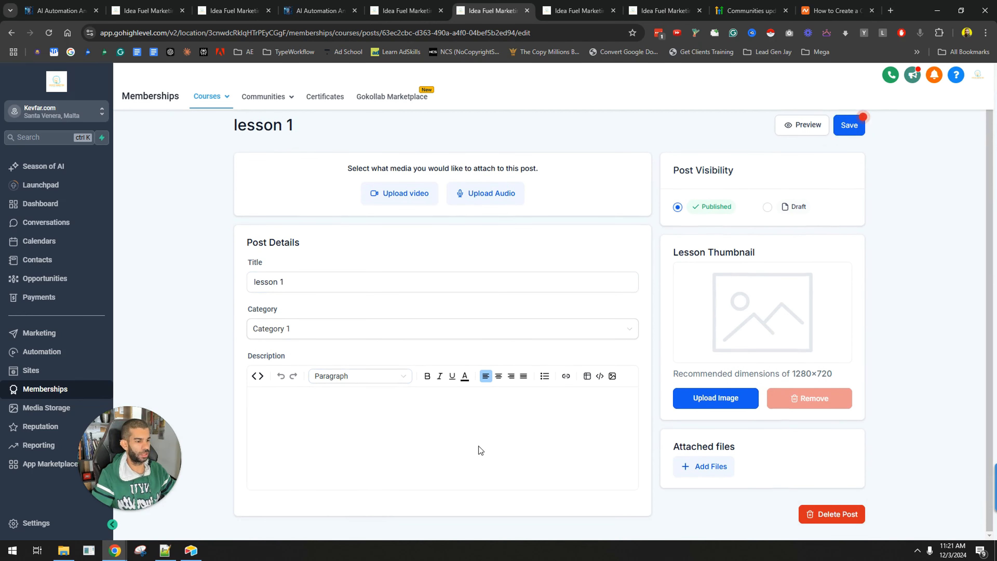
{"action": "type", "text": "sdafasdfasdfsadf"}
{"action": "left_click", "coordinate": [855, 129]}
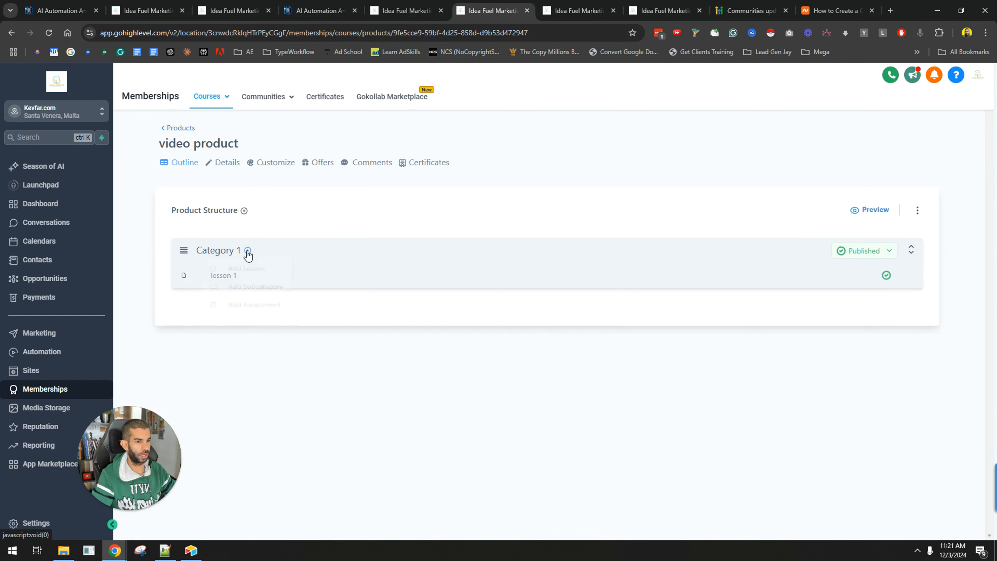
Add a new lesson titled lesson 2 to Category 1
{"action": "left_click", "coordinate": [247, 251]}
{"action": "left_click", "coordinate": [249, 271]}
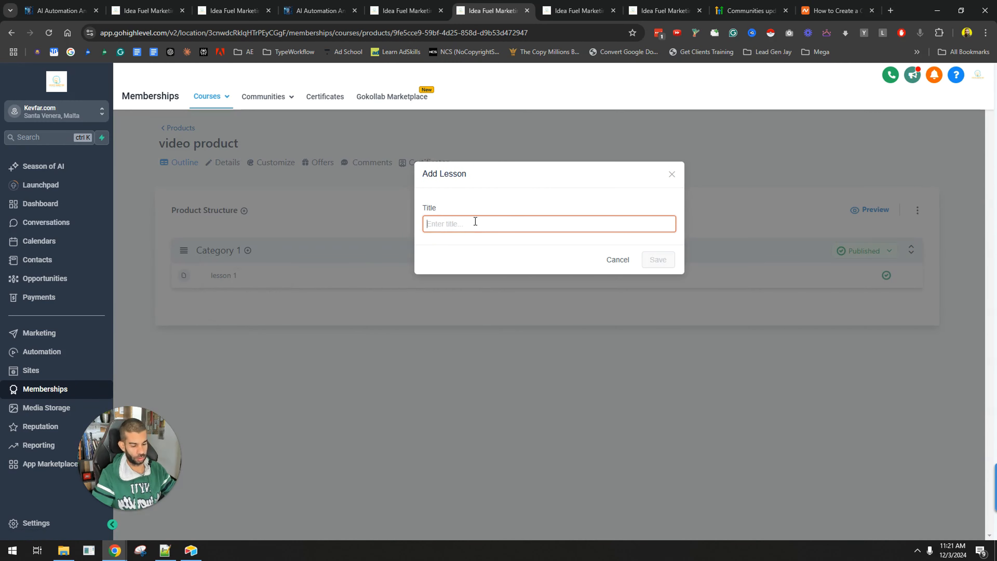
{"action": "type", "text": "lesson 2"}
{"action": "left_click", "coordinate": [661, 266]}
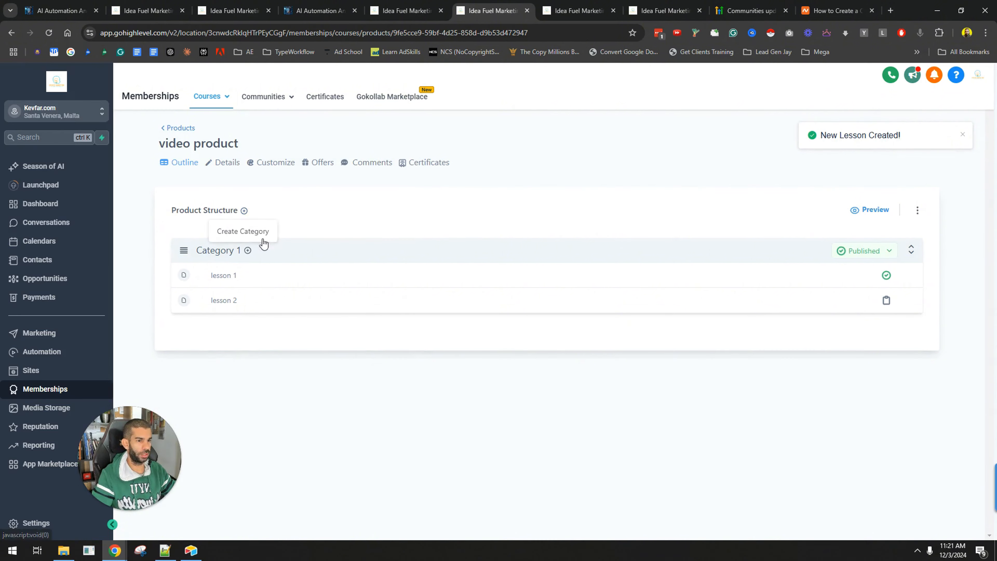
Create a second category titled category 2 in the product structure
{"action": "left_click", "coordinate": [245, 211]}
{"action": "type", "text": "category 2"}
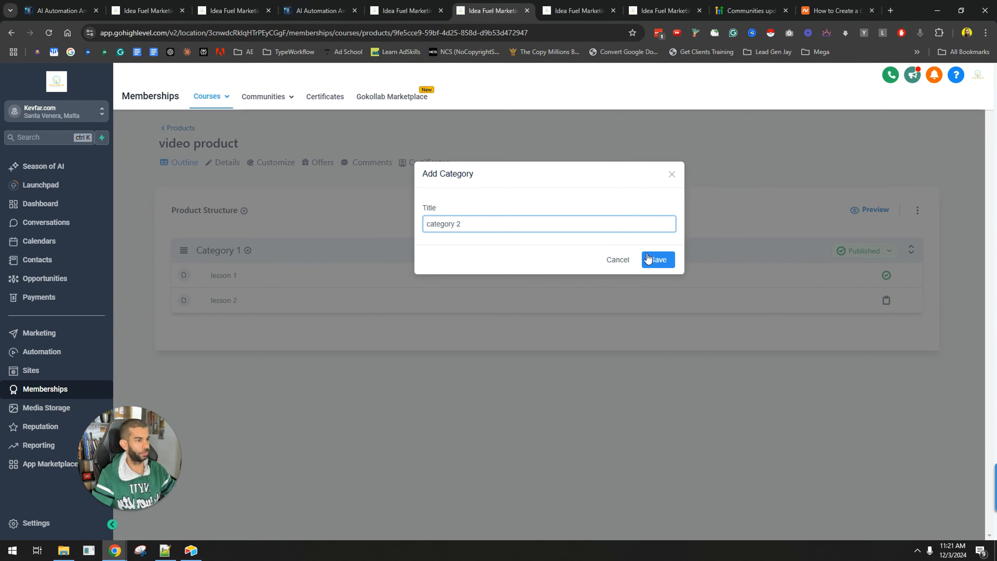
{"action": "left_click", "coordinate": [659, 259]}
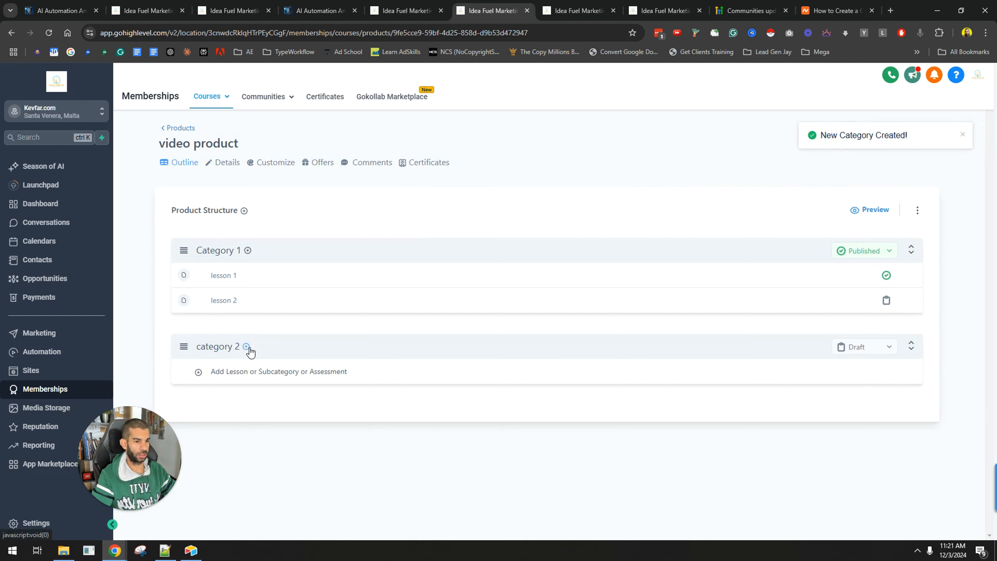
Add a lesson titled lesson 4 to category 2
{"action": "left_click", "coordinate": [246, 346]}
{"action": "left_click", "coordinate": [258, 369]}
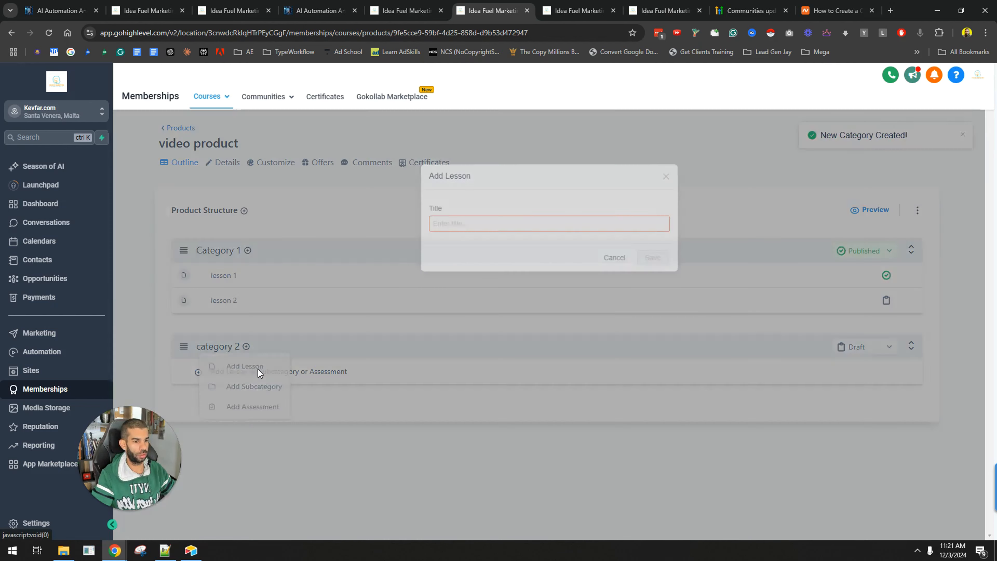
{"action": "type", "text": "lesson 4"}
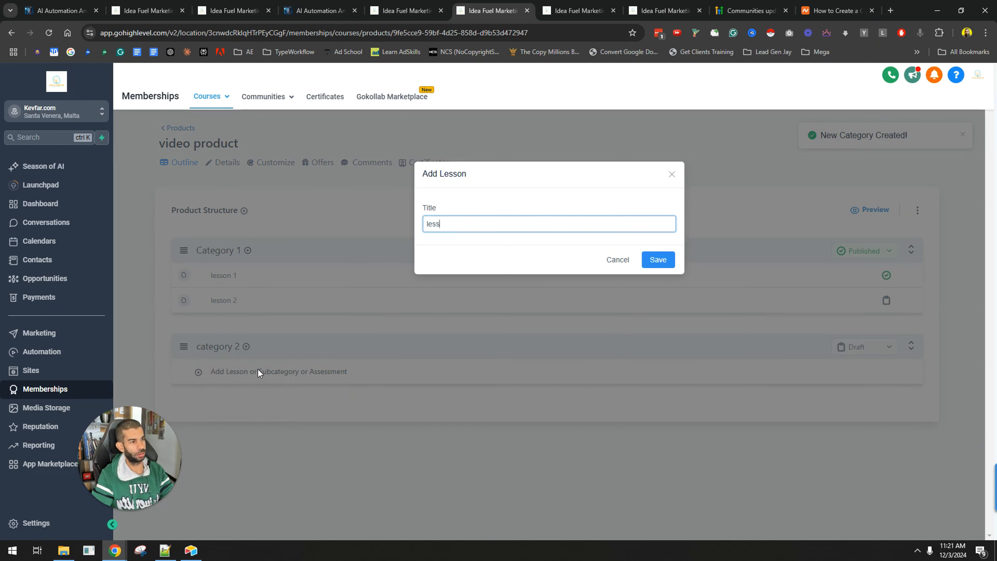
{"action": "left_click", "coordinate": [659, 260]}
Review the product's Details settings, including title, description and thumbnail
{"action": "left_click", "coordinate": [223, 162]}
{"action": "scroll", "coordinate": [231, 294], "scroll_direction": "down", "scroll_amount": 5}
{"action": "scroll", "coordinate": [231, 193], "scroll_direction": "up", "scroll_amount": 5}
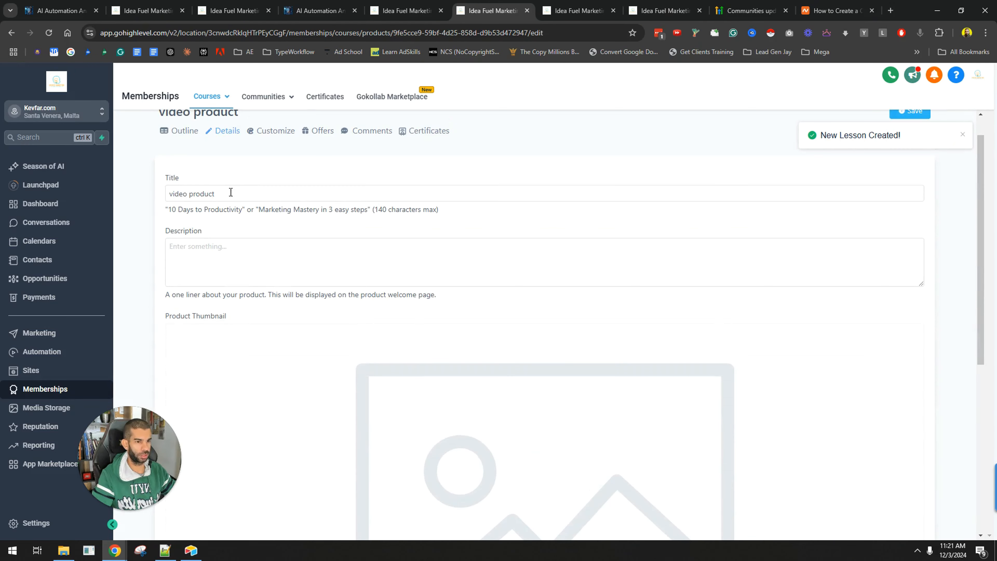
{"action": "scroll", "coordinate": [229, 340], "scroll_direction": "down", "scroll_amount": 6}
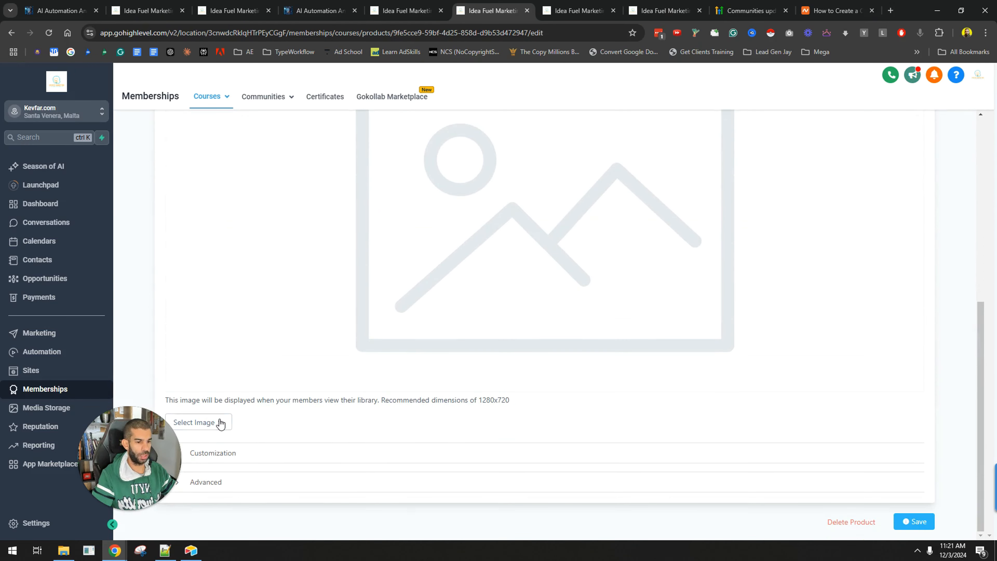
{"action": "scroll", "coordinate": [334, 283], "scroll_direction": "up", "scroll_amount": 6}
Open the product's Customize themes and apply the Classic theme
{"action": "left_click", "coordinate": [271, 164]}
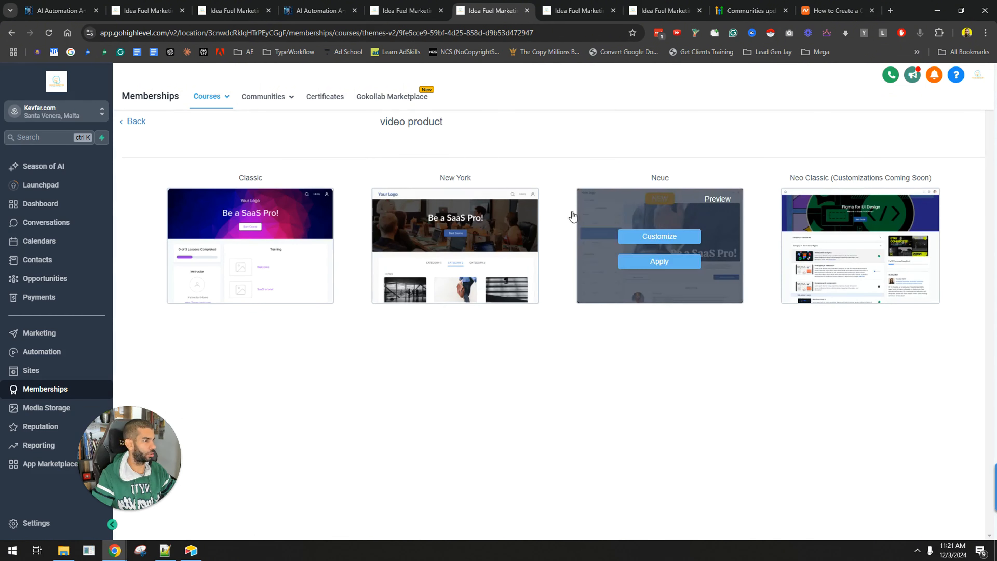
{"action": "mouse_move", "coordinate": [241, 203]}
{"action": "left_click", "coordinate": [249, 262]}
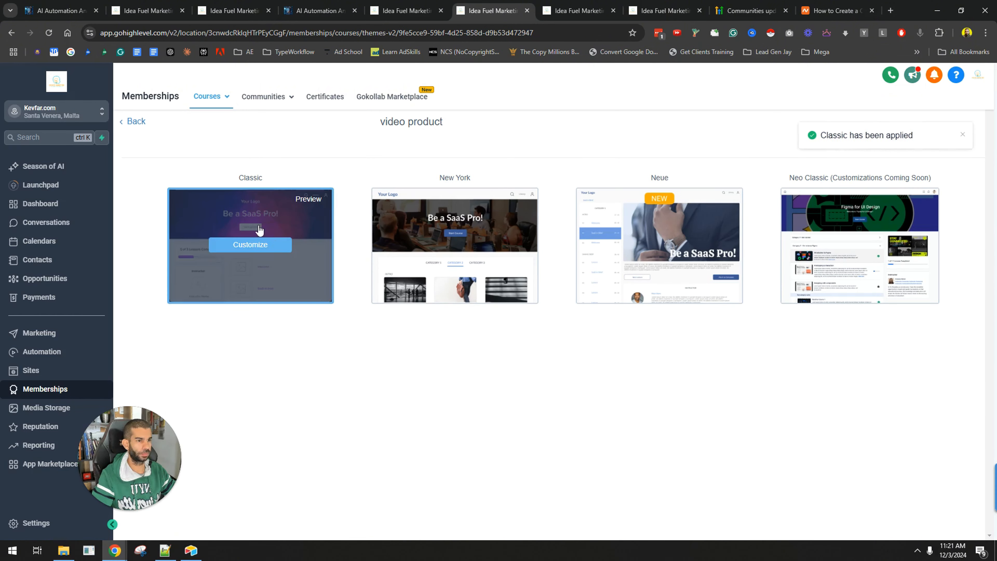
Review the video product's Offers and Comments pages, then return to the products list
{"action": "left_click", "coordinate": [134, 125]}
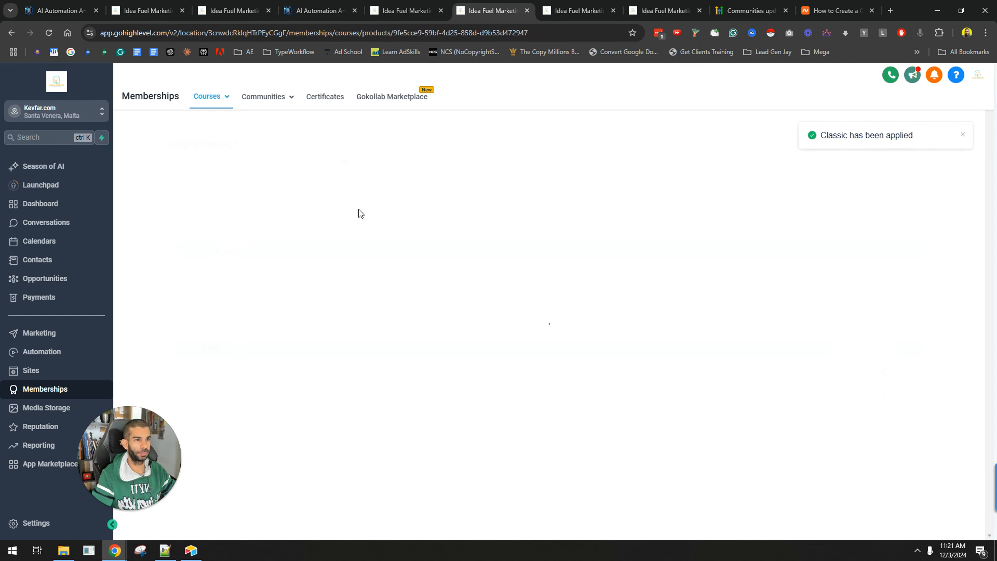
{"action": "left_click", "coordinate": [312, 163]}
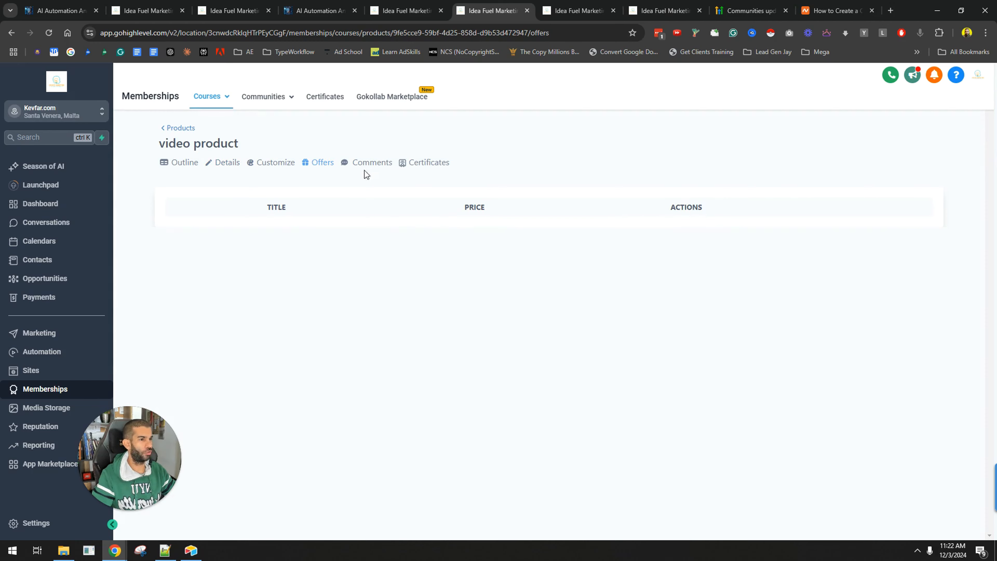
{"action": "left_click", "coordinate": [361, 163]}
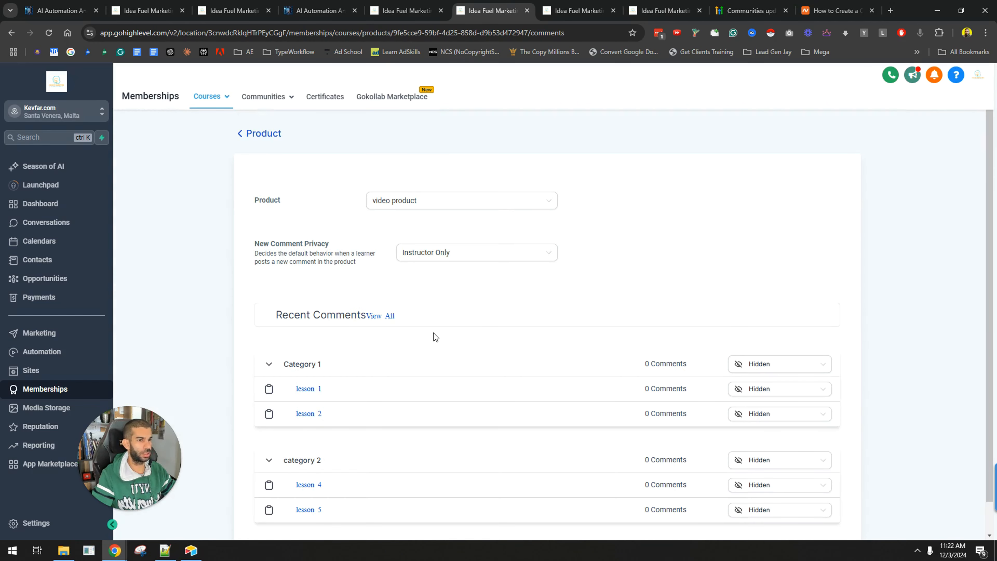
{"action": "left_click", "coordinate": [246, 135]}
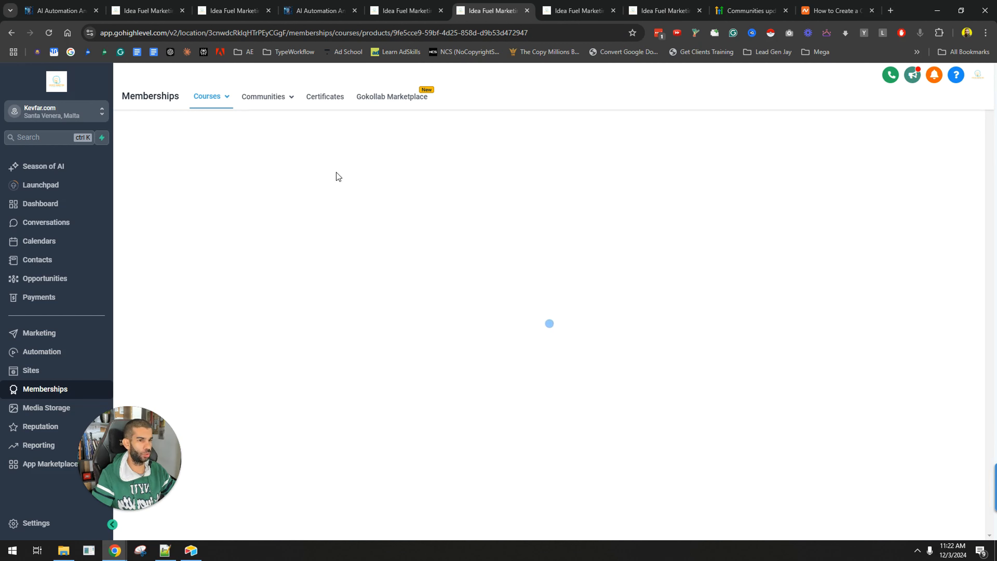
{"action": "left_click", "coordinate": [208, 138]}
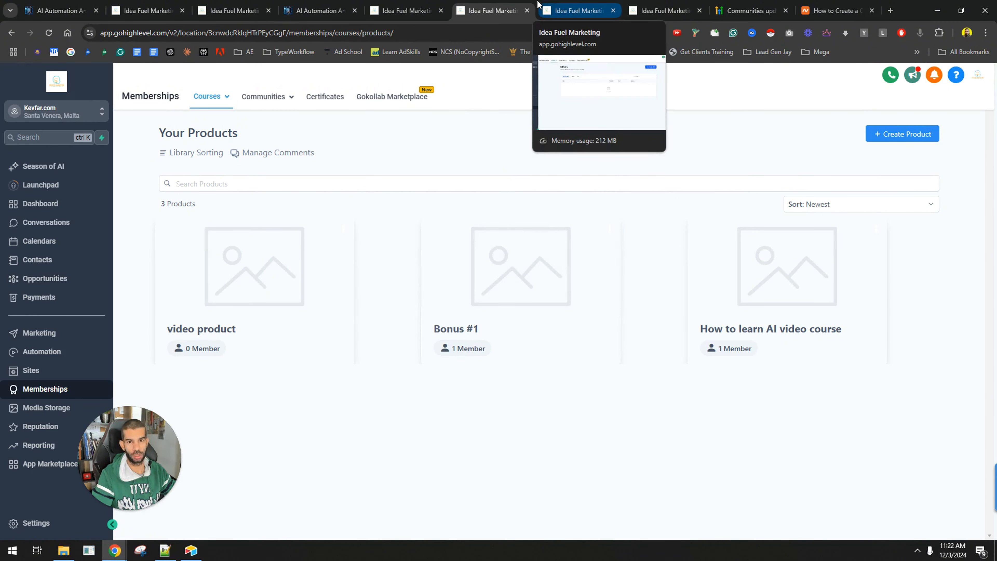
{"action": "left_click", "coordinate": [575, 9]}
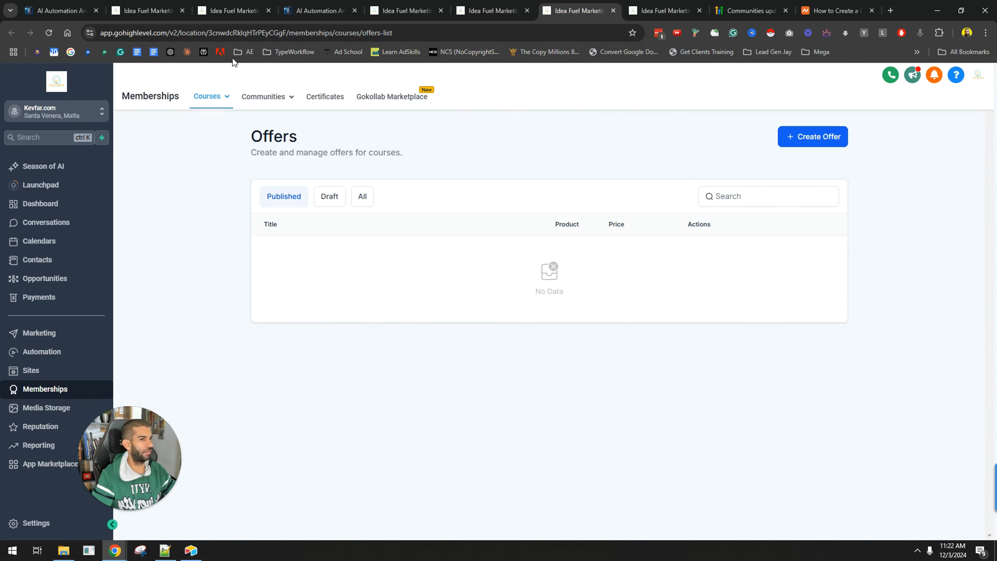
{"action": "left_click", "coordinate": [826, 141]}
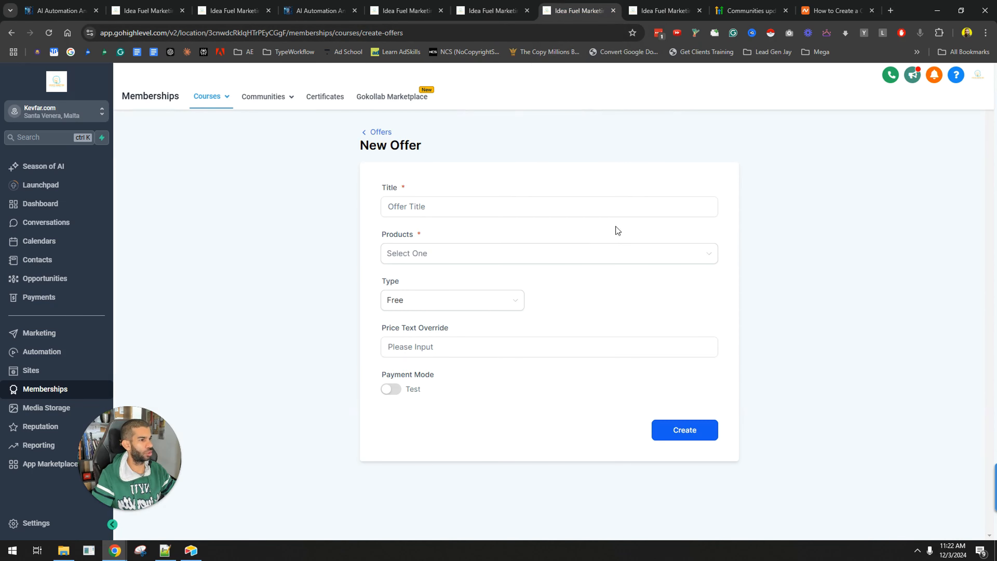
{"action": "left_click", "coordinate": [451, 255]}
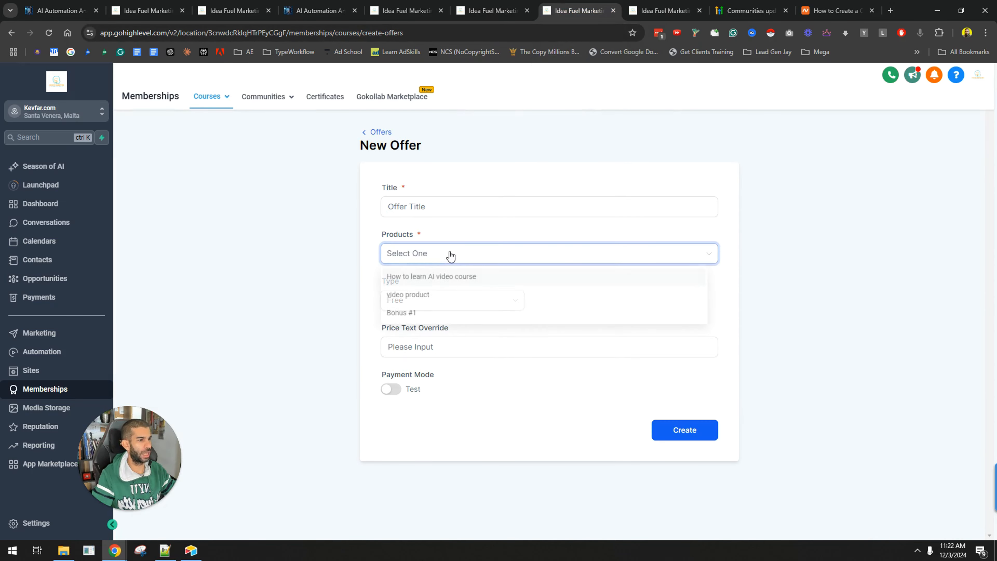
{"action": "left_click", "coordinate": [296, 280]}
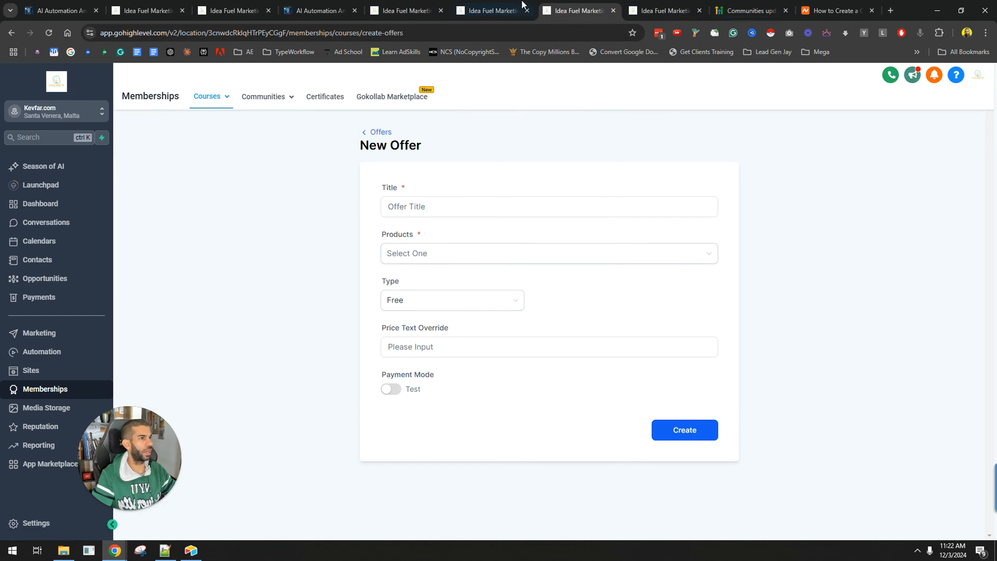
Try to add the video product to the community group's Learning section as a recurring course priced at 23 USD
{"action": "left_click", "coordinate": [491, 11]}
{"action": "left_click", "coordinate": [682, 5]}
{"action": "left_click", "coordinate": [147, 8]}
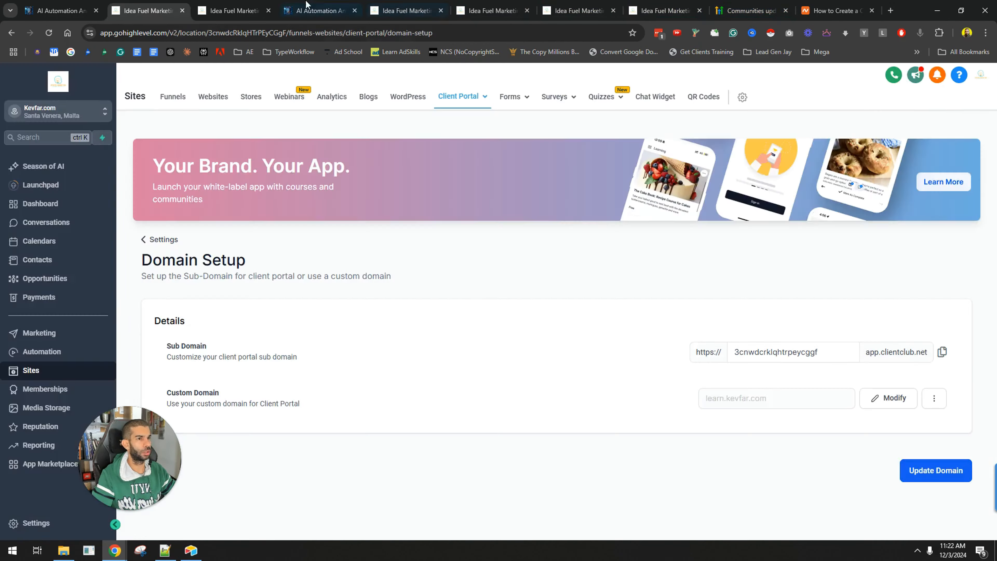
{"action": "left_click", "coordinate": [300, 5]}
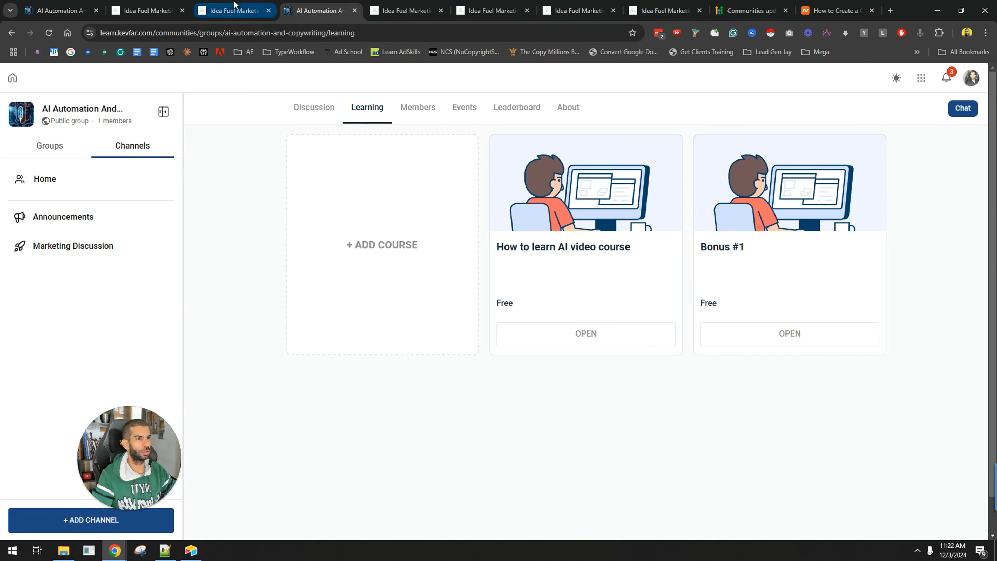
{"action": "left_click", "coordinate": [392, 240]}
{"action": "left_click", "coordinate": [444, 215]}
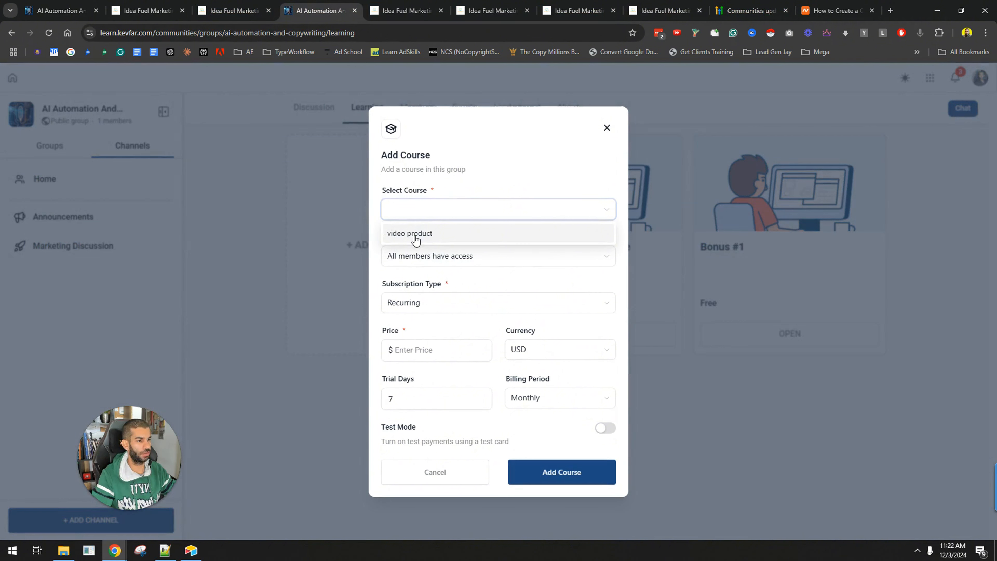
{"action": "left_click", "coordinate": [383, 188]}
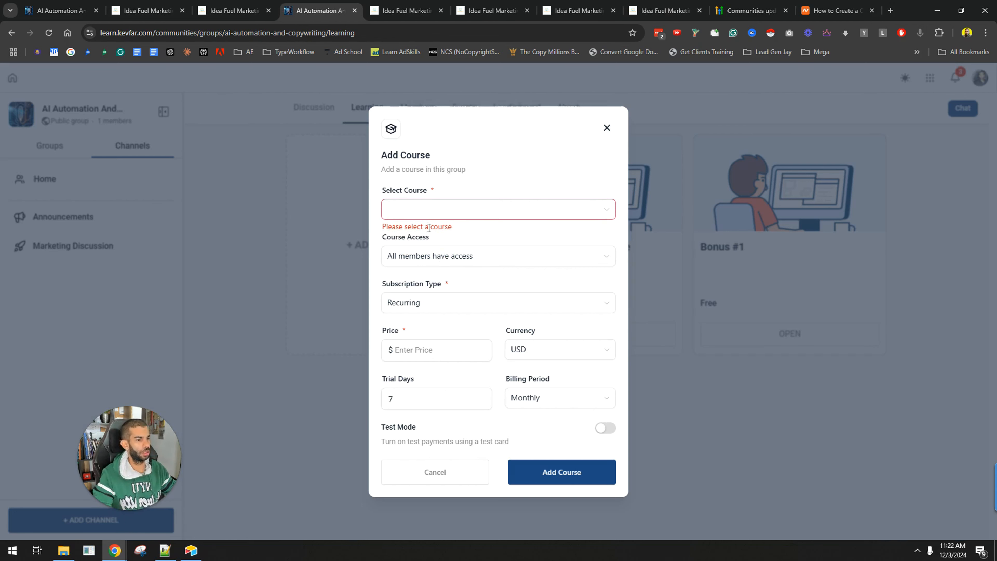
{"action": "left_click", "coordinate": [424, 209]}
{"action": "left_click", "coordinate": [416, 230]}
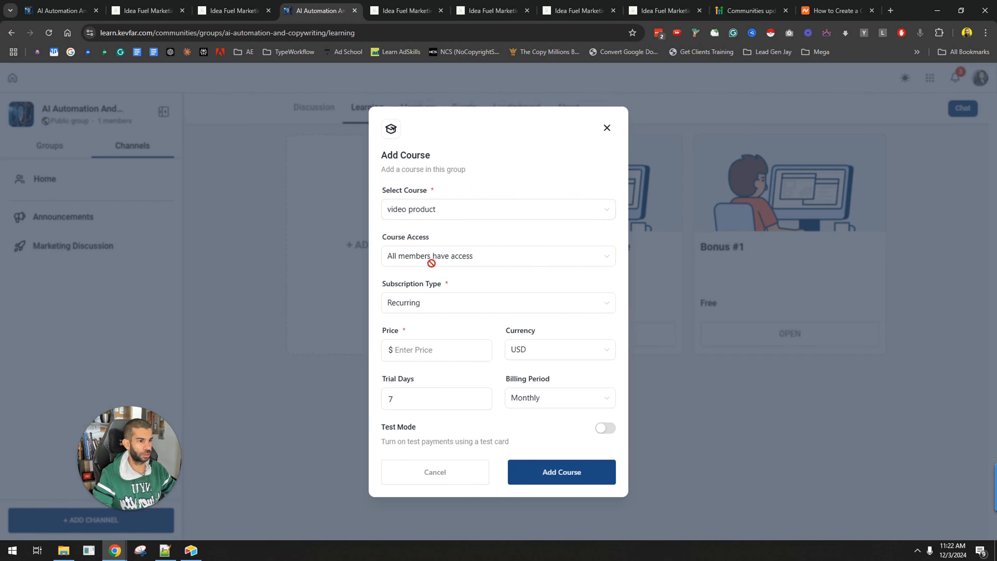
{"action": "type", "text": "23"}
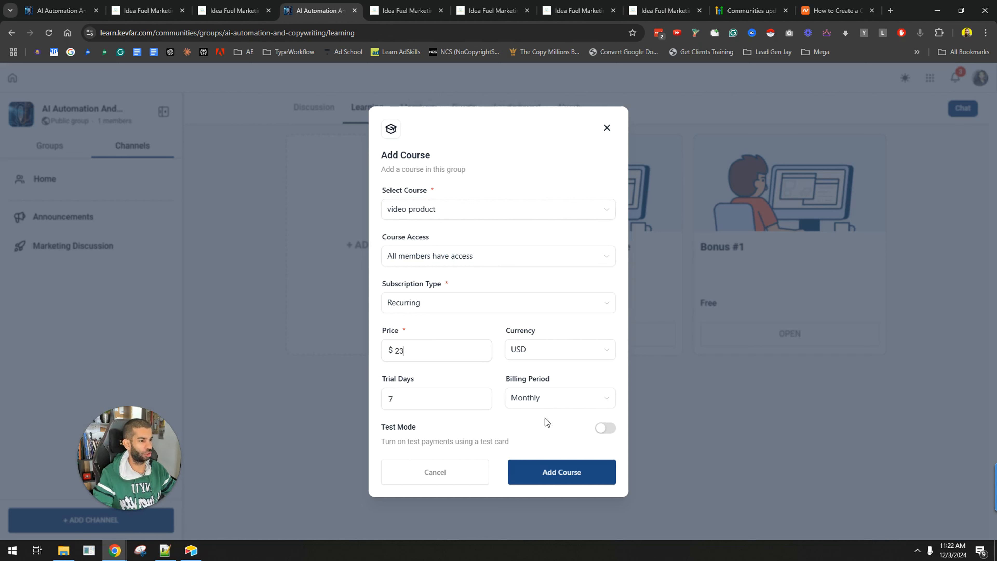
{"action": "left_click", "coordinate": [424, 217]}
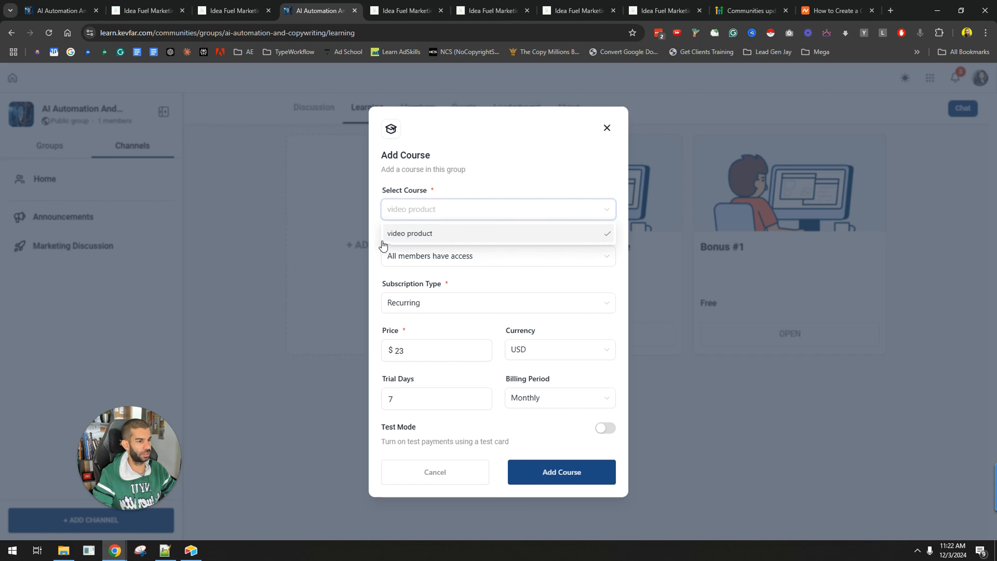
{"action": "left_click", "coordinate": [376, 236]}
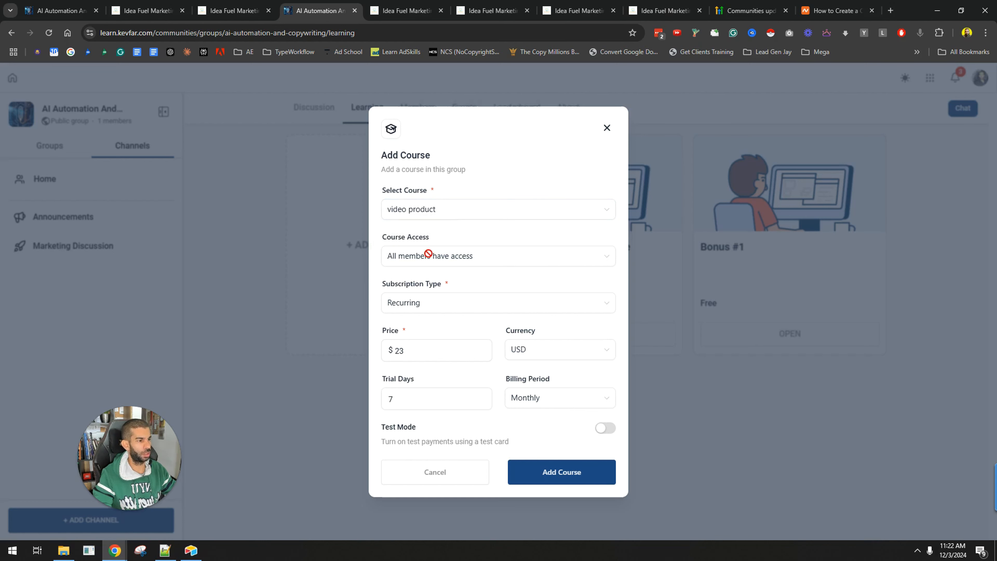
{"action": "left_click_drag", "start_coordinate": [392, 241], "coordinate": [443, 252]}
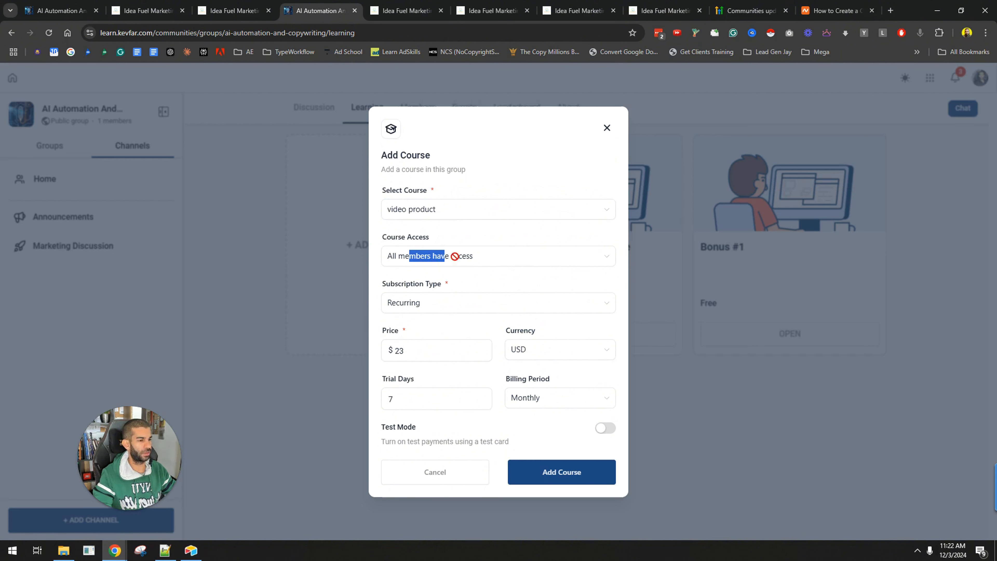
{"action": "left_click_drag", "start_coordinate": [392, 286], "coordinate": [448, 282]}
{"action": "left_click", "coordinate": [455, 305]}
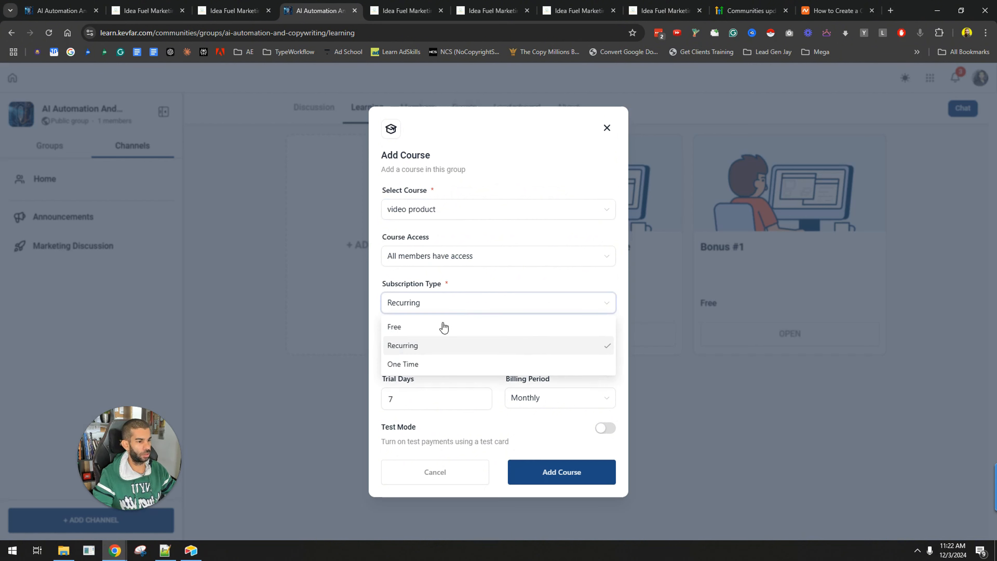
{"action": "left_click", "coordinate": [377, 354]}
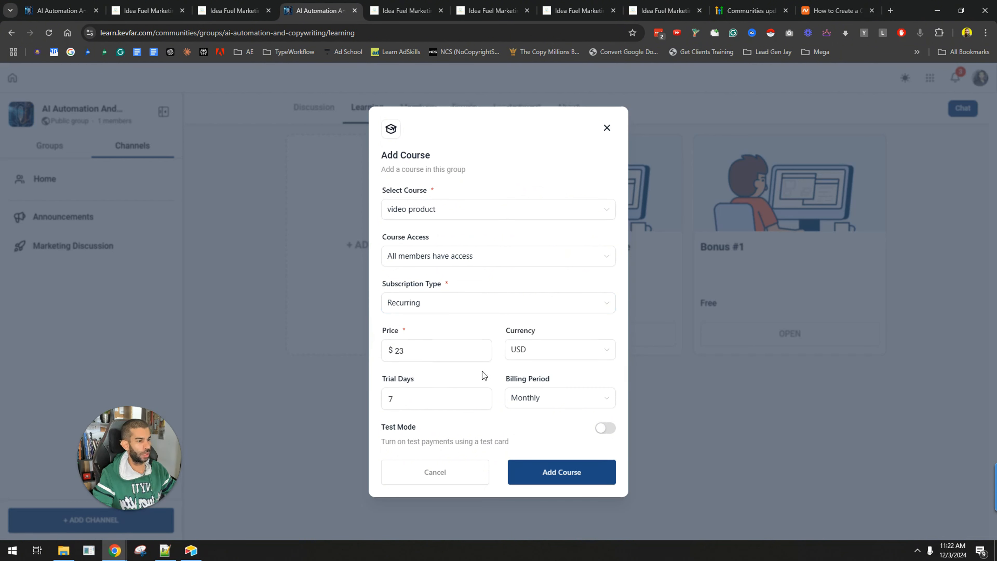
{"action": "left_click", "coordinate": [550, 401]}
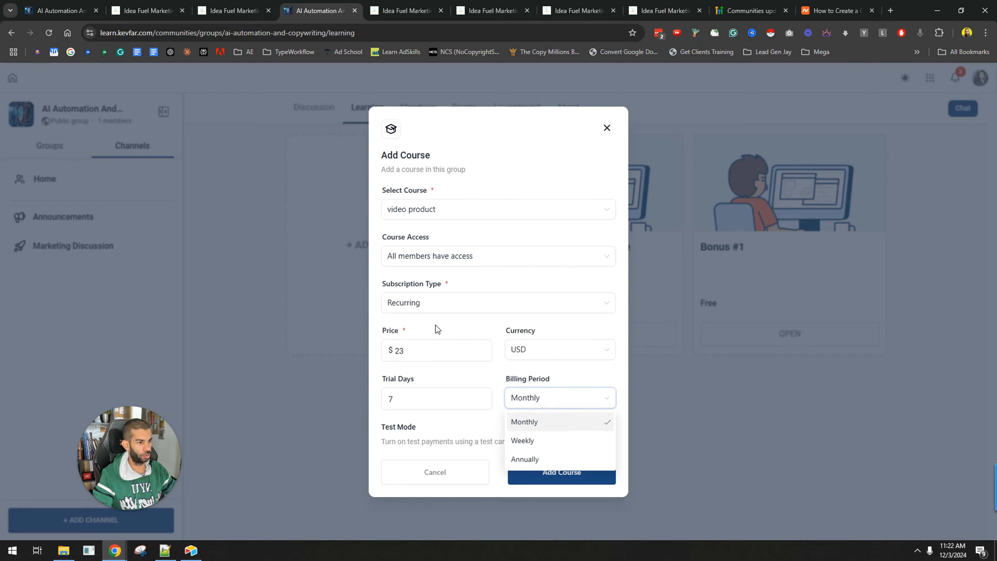
{"action": "left_click", "coordinate": [419, 310]}
{"action": "left_click", "coordinate": [367, 341]}
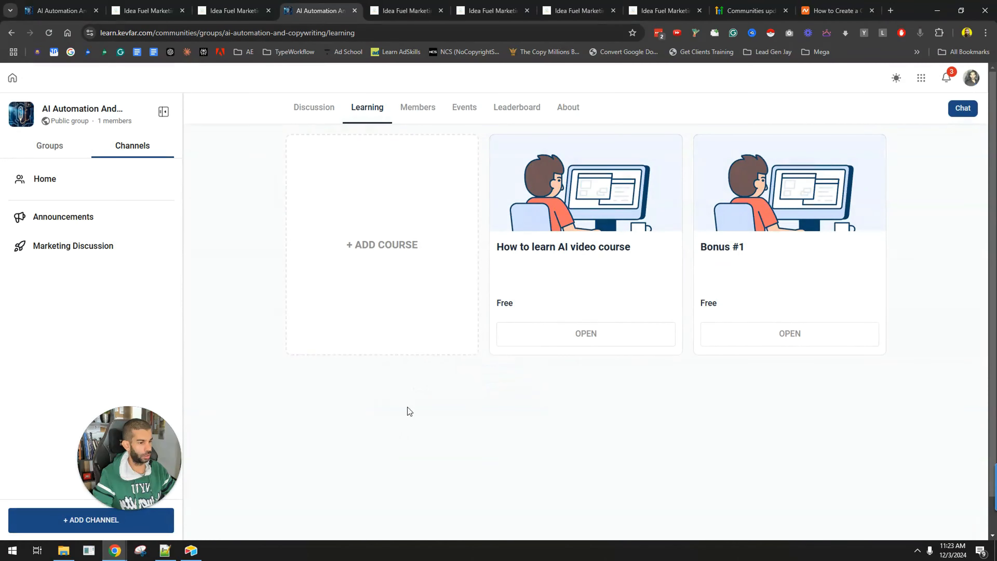
Reopen the Add Course dialog, switch on Test Mode, and cancel the dialog
{"action": "left_click", "coordinate": [396, 265]}
{"action": "left_click_drag", "start_coordinate": [389, 427], "coordinate": [510, 450]}
{"action": "left_click", "coordinate": [605, 430]}
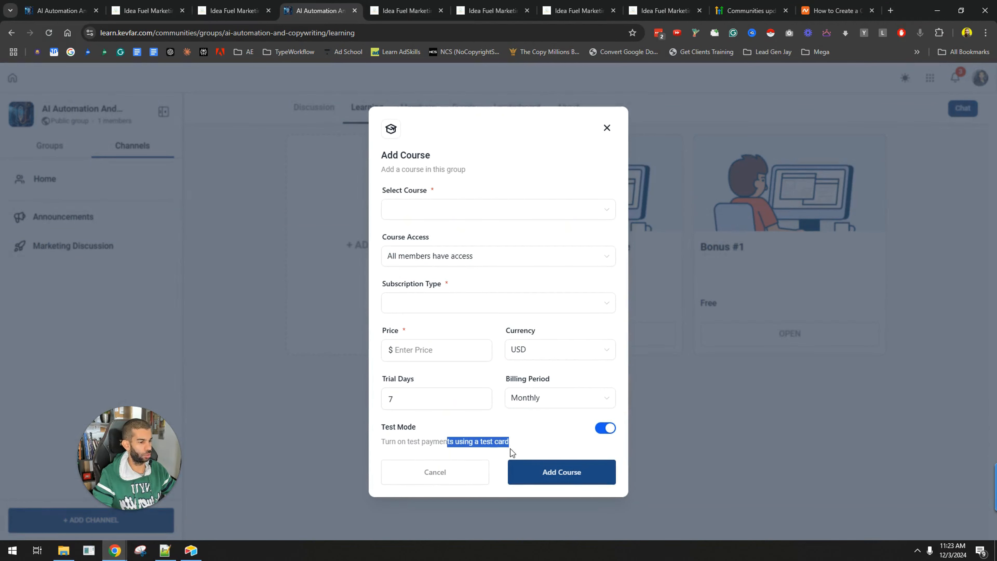
{"action": "left_click", "coordinate": [417, 475]}
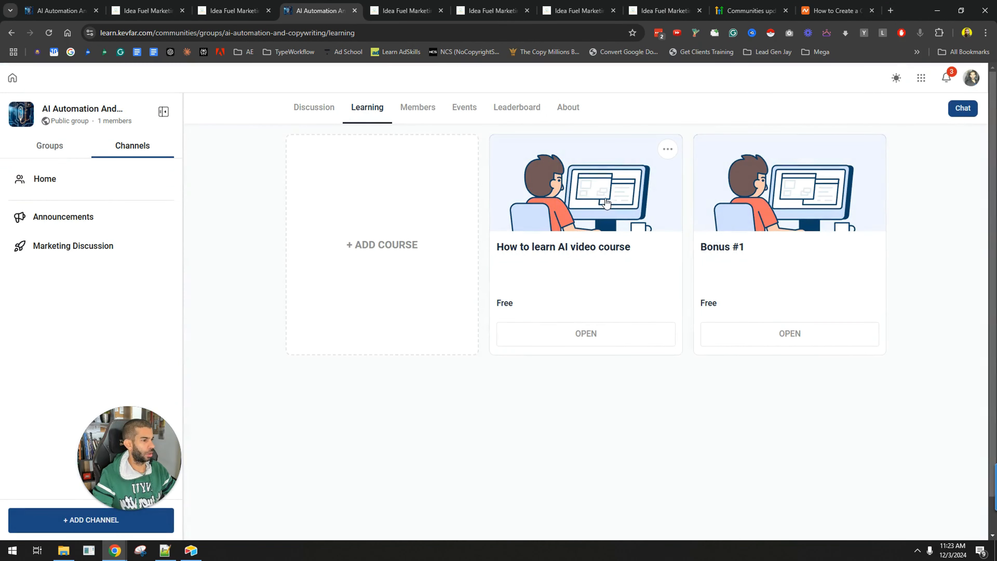
Open the How to learn AI video course from the group's Learning section to preview it
{"action": "left_click", "coordinate": [571, 224]}
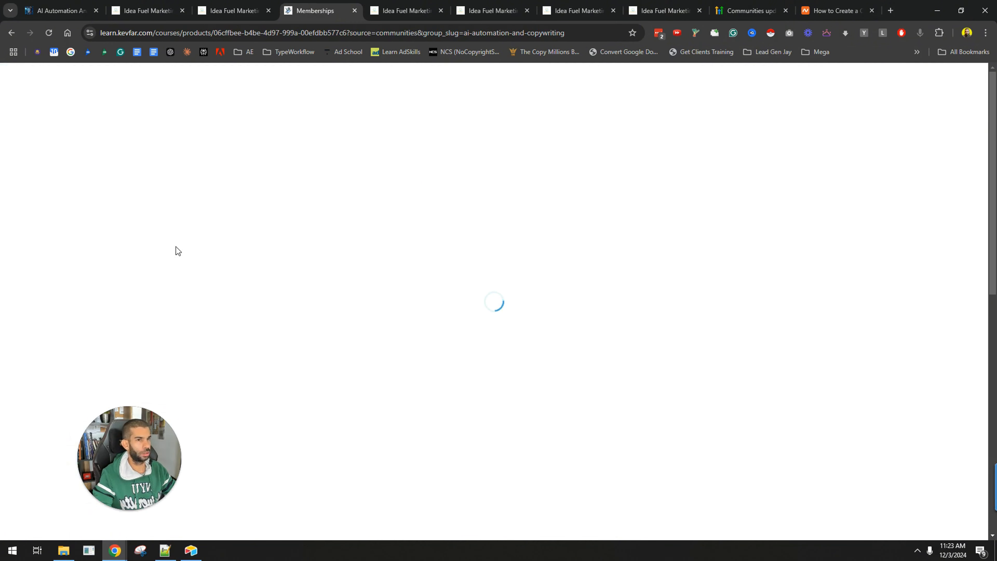
{"action": "scroll", "coordinate": [626, 275], "scroll_direction": "down", "scroll_amount": 5}
{"action": "scroll", "coordinate": [629, 385], "scroll_direction": "up", "scroll_amount": 6}
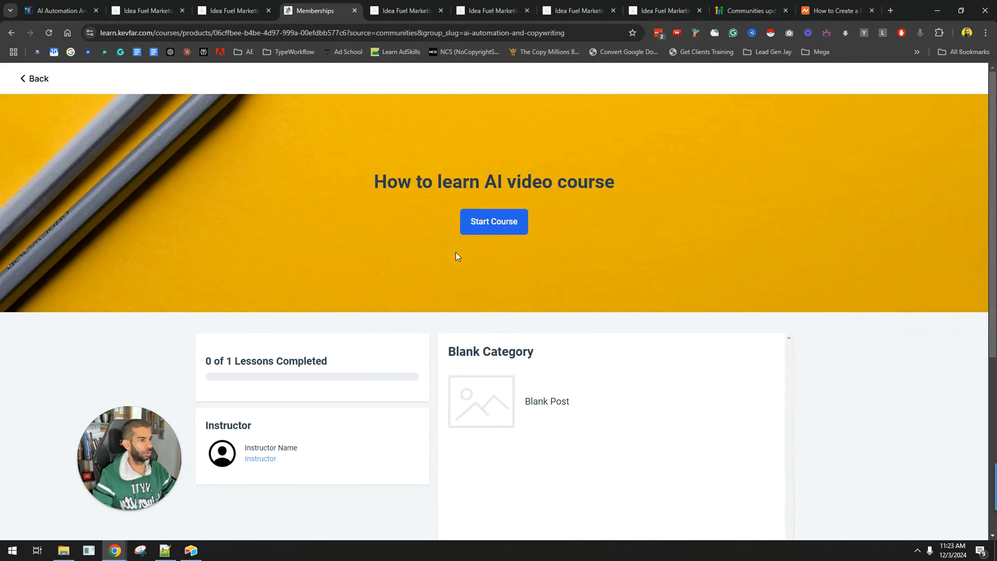
{"action": "scroll", "coordinate": [516, 312], "scroll_direction": "down", "scroll_amount": 5}
{"action": "scroll", "coordinate": [421, 263], "scroll_direction": "up", "scroll_amount": 5}
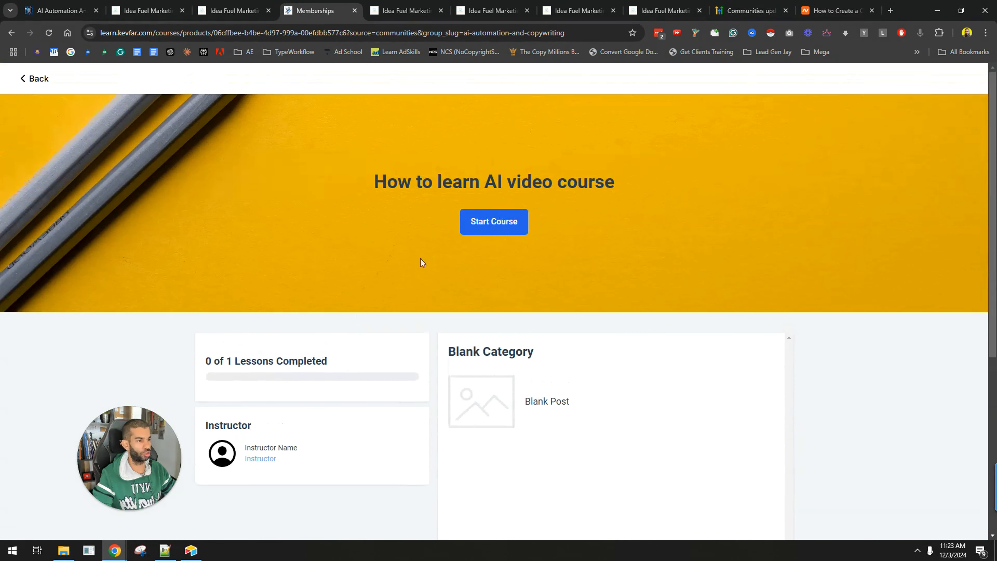
Start the course and mark its Blank Post lesson as complete
{"action": "left_click", "coordinate": [510, 223]}
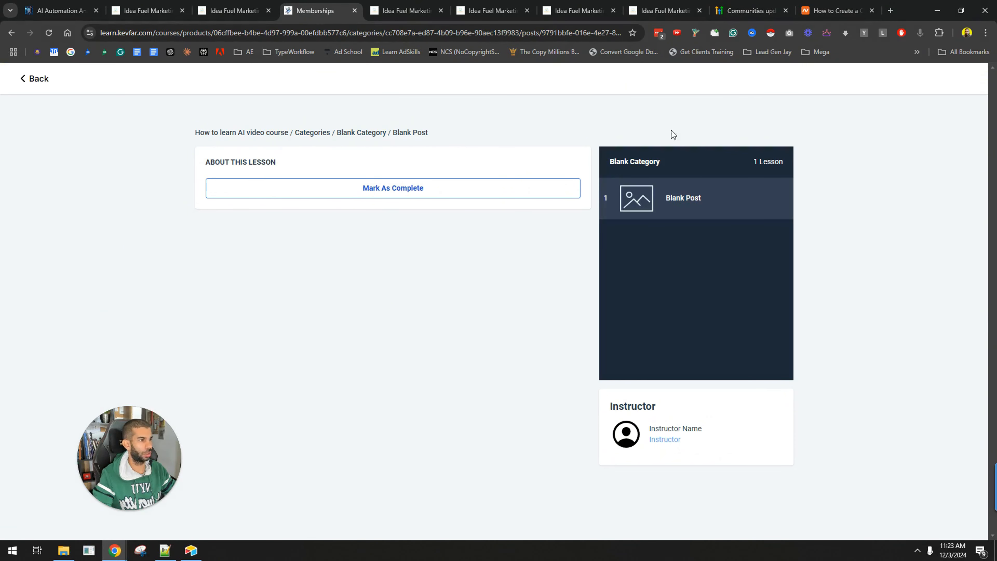
{"action": "left_click", "coordinate": [486, 191]}
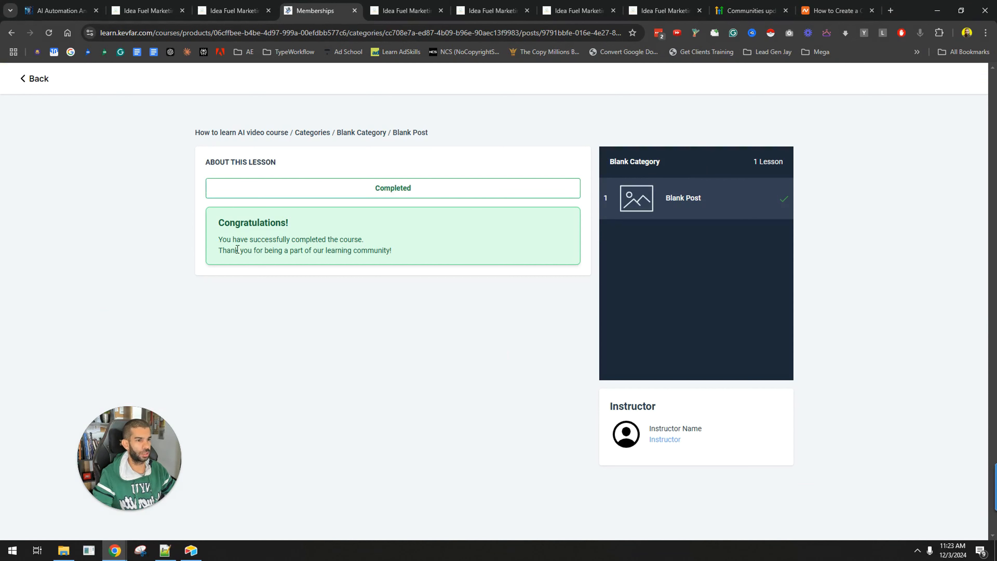
{"action": "left_click_drag", "start_coordinate": [244, 239], "coordinate": [365, 239]}
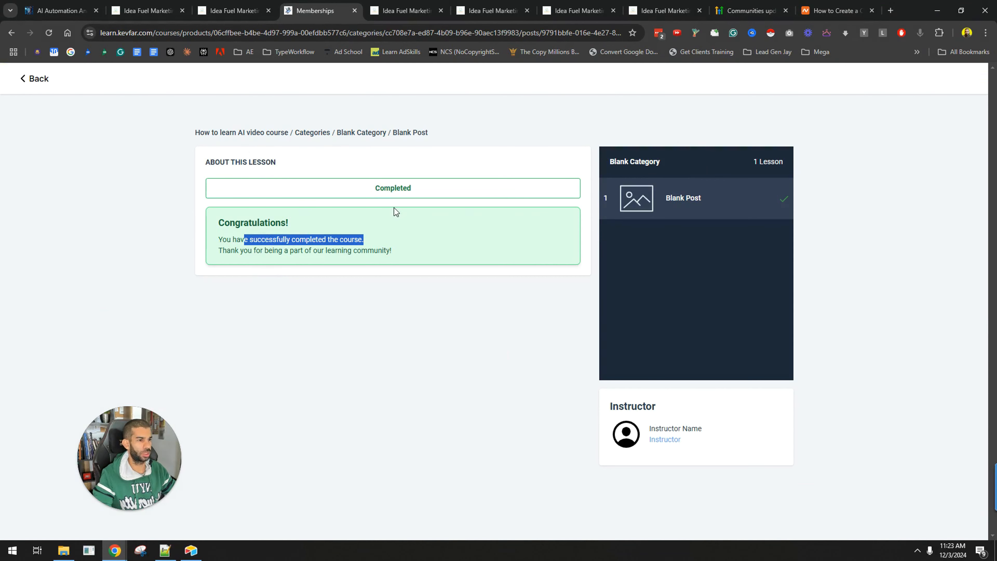
{"action": "left_click_drag", "start_coordinate": [219, 239], "coordinate": [400, 236]}
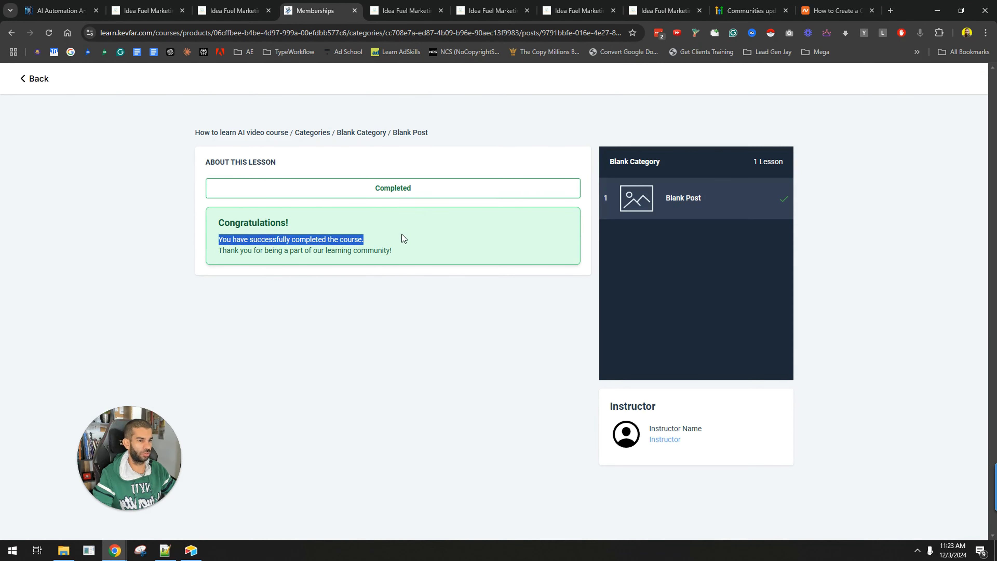
{"action": "left_click", "coordinate": [400, 235]}
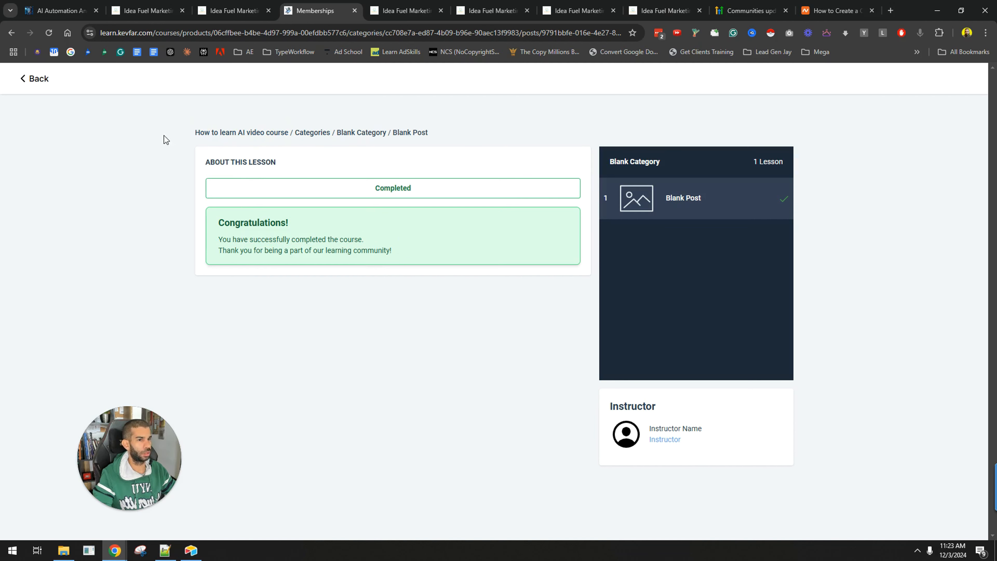
Go back to the community group and view its Members list and Chat panel
{"action": "left_click", "coordinate": [38, 79]}
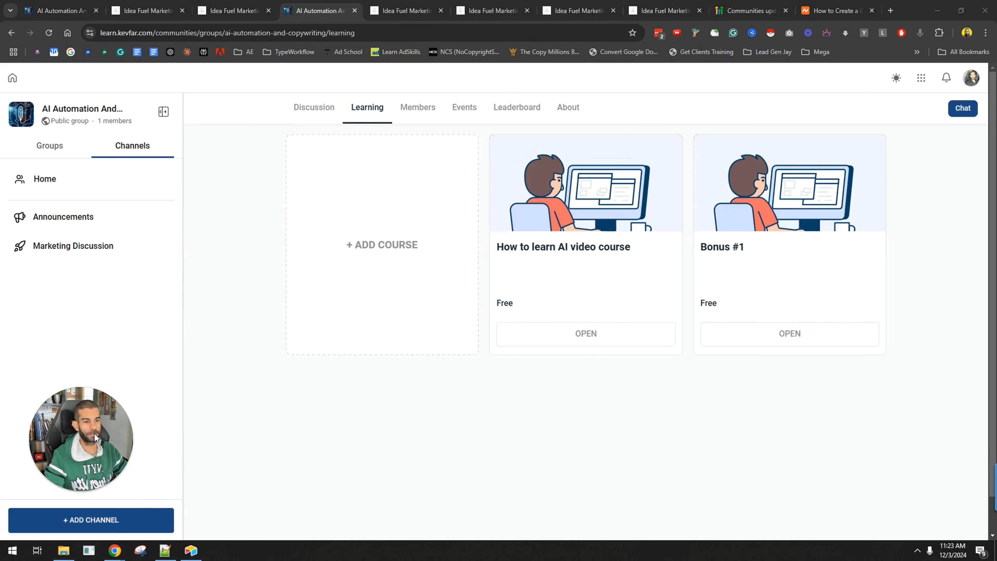
{"action": "left_click", "coordinate": [418, 108]}
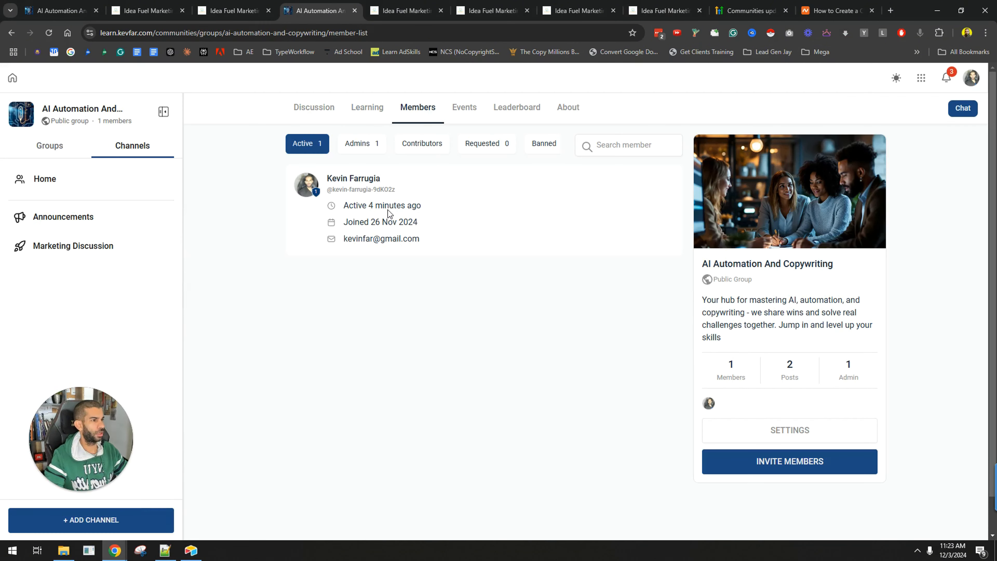
{"action": "left_click", "coordinate": [963, 110]}
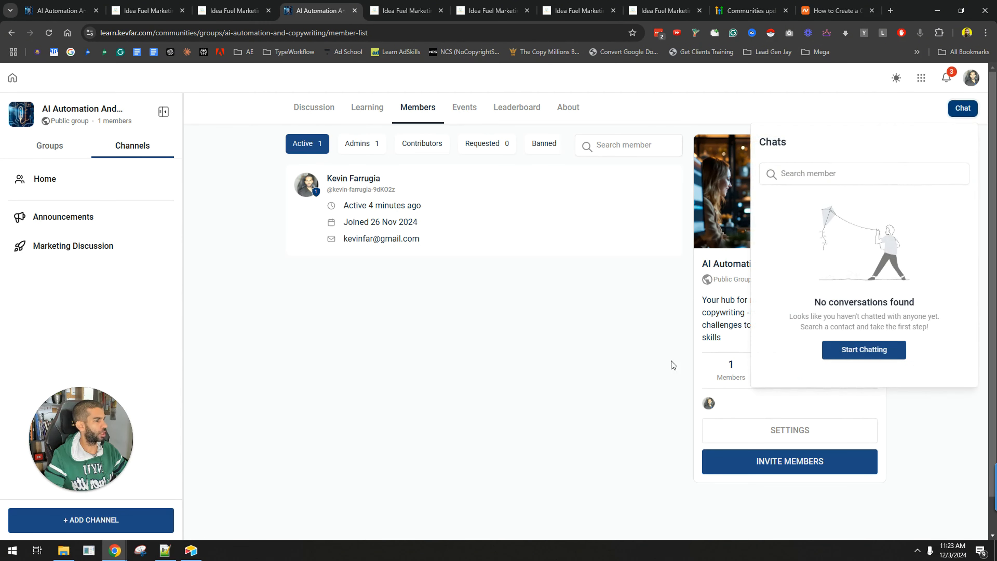
Start a new chat from the chat panel, then switch to the group's Events calendar
{"action": "left_click", "coordinate": [810, 176]}
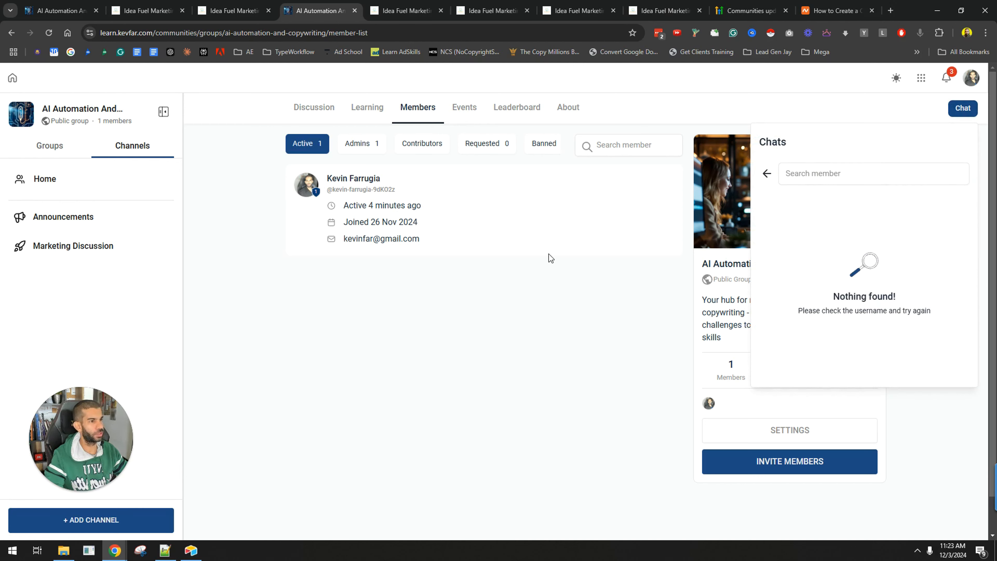
{"action": "left_click", "coordinate": [467, 108]}
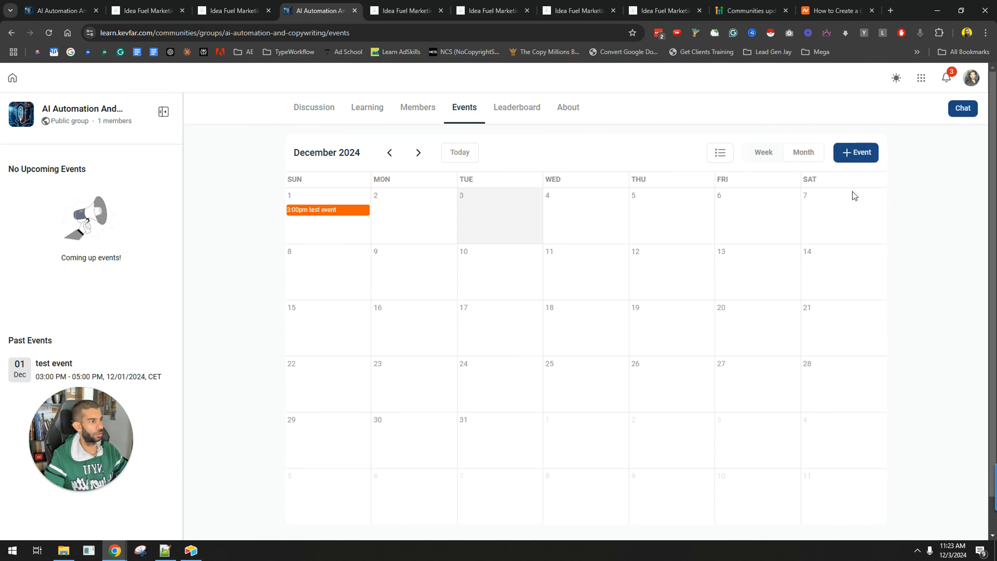
Start a new event titled title, make it recurring and set it to end after 2 occurrences
{"action": "left_click", "coordinate": [856, 153]}
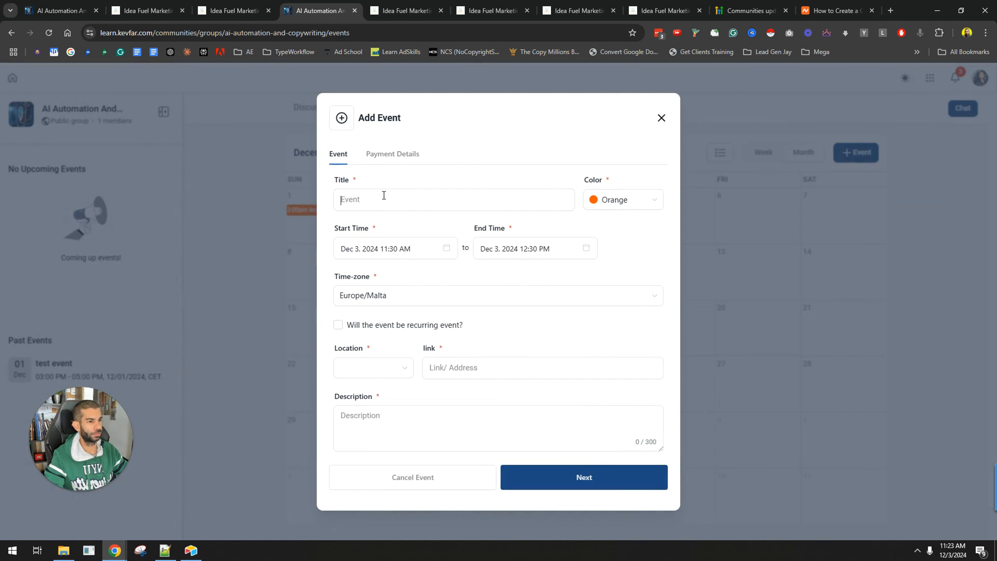
{"action": "type", "text": "title"}
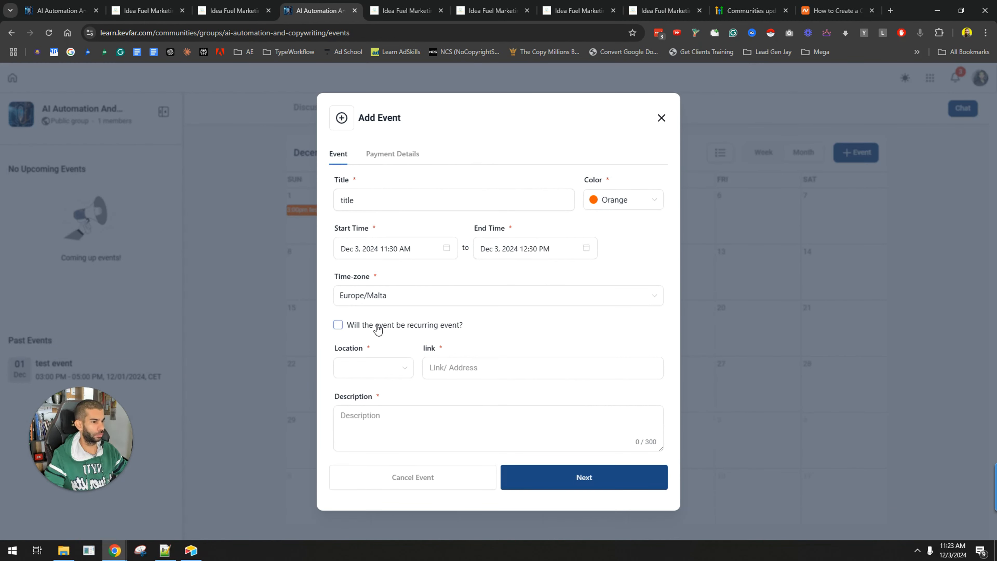
{"action": "left_click", "coordinate": [338, 326]}
{"action": "scroll", "coordinate": [482, 396], "scroll_direction": "down", "scroll_amount": 4}
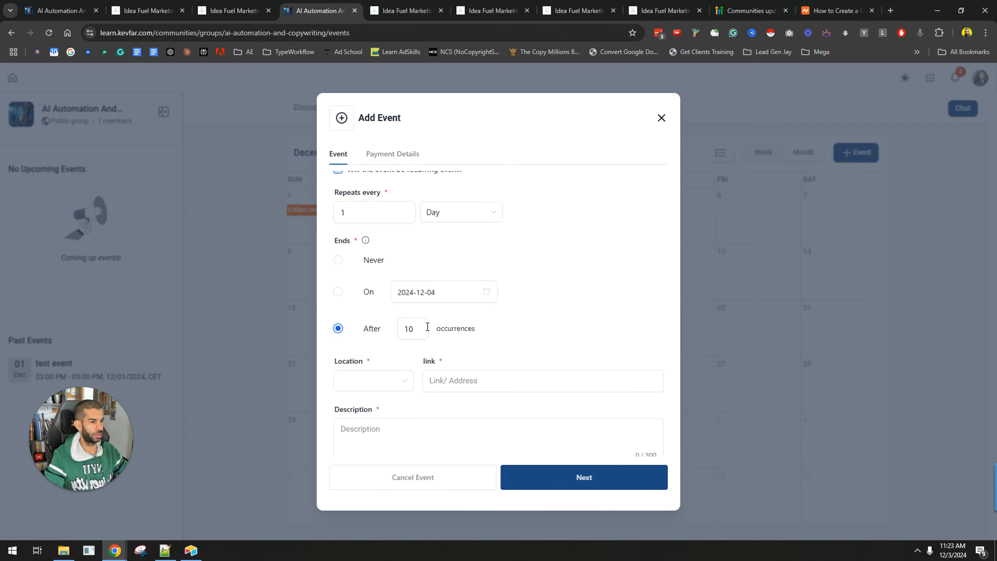
{"action": "double_click", "coordinate": [409, 327]}
{"action": "type", "text": "2"}
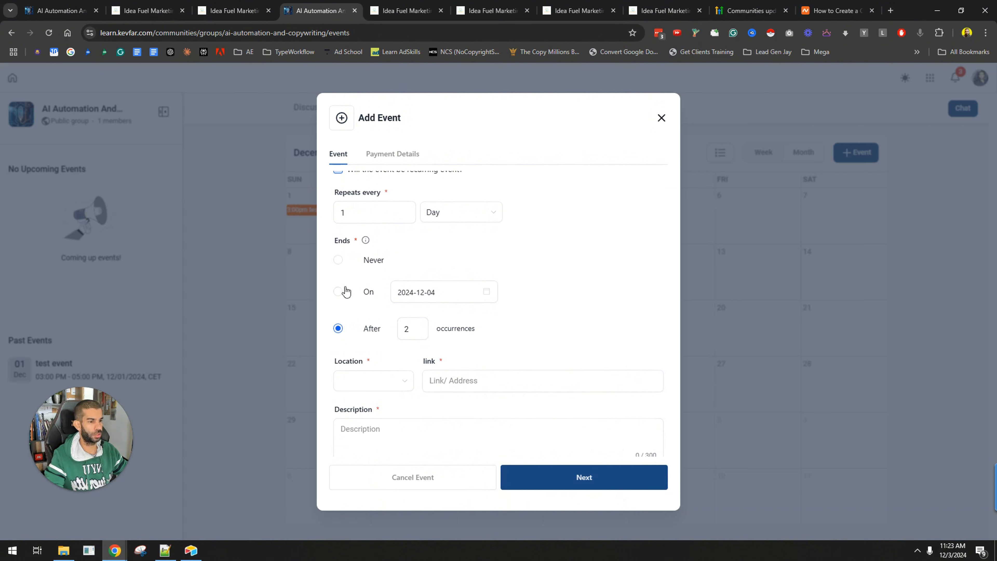
Set the event to repeat every week and choose Meet as its location
{"action": "scroll", "coordinate": [392, 275], "scroll_direction": "up", "scroll_amount": 3}
{"action": "left_click", "coordinate": [468, 314]}
{"action": "left_click", "coordinate": [467, 359]}
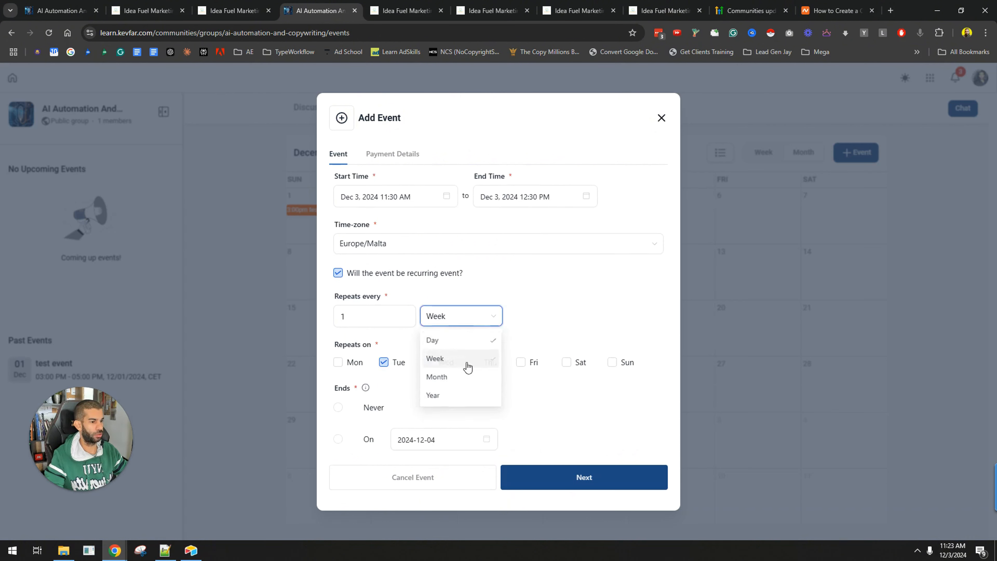
{"action": "scroll", "coordinate": [468, 361], "scroll_direction": "down", "scroll_amount": 3}
{"action": "scroll", "coordinate": [526, 454], "scroll_direction": "down", "scroll_amount": 5}
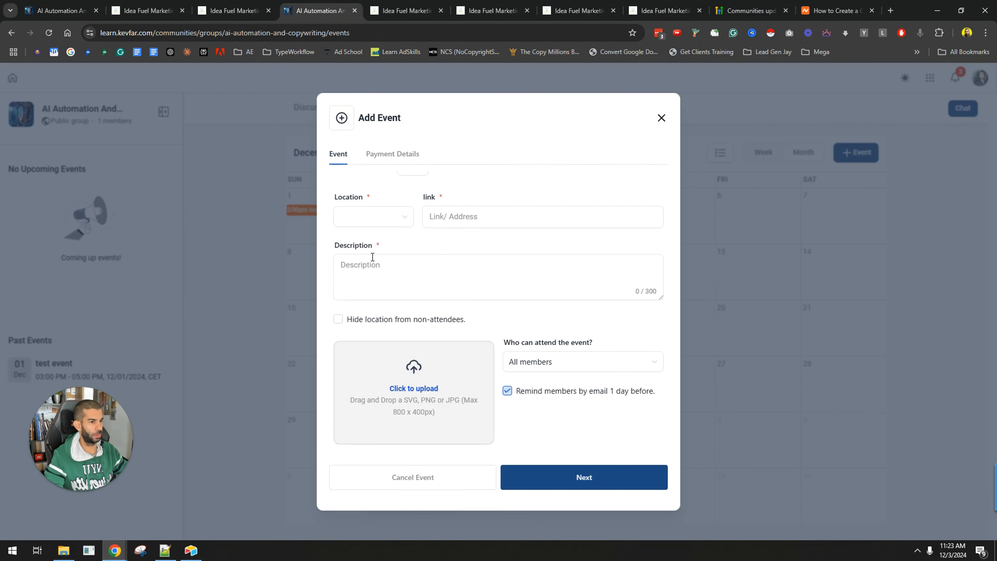
{"action": "left_click", "coordinate": [369, 223]}
{"action": "left_click", "coordinate": [365, 257]}
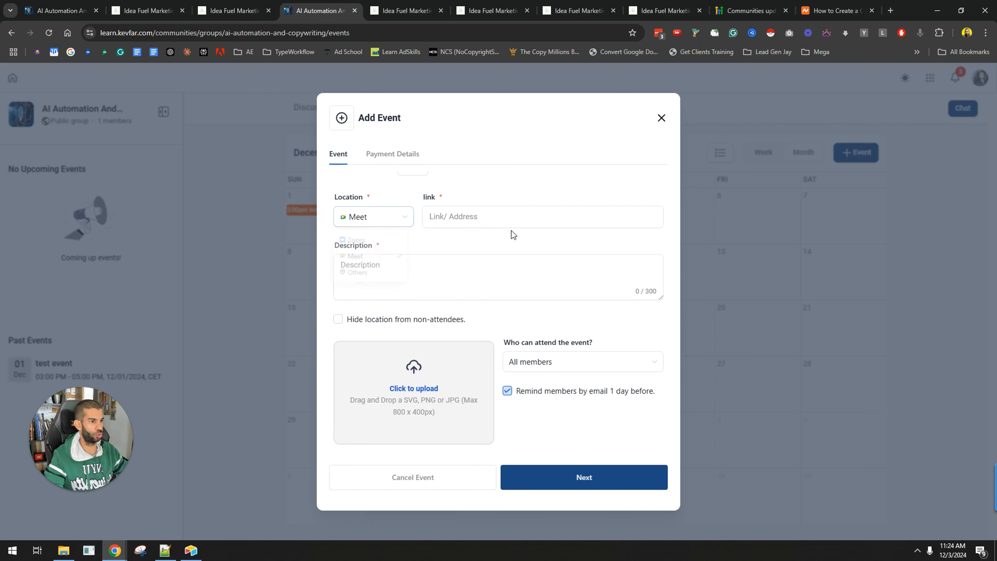
{"action": "left_click", "coordinate": [503, 219]}
{"action": "type", "text": "https://www.google.com"}
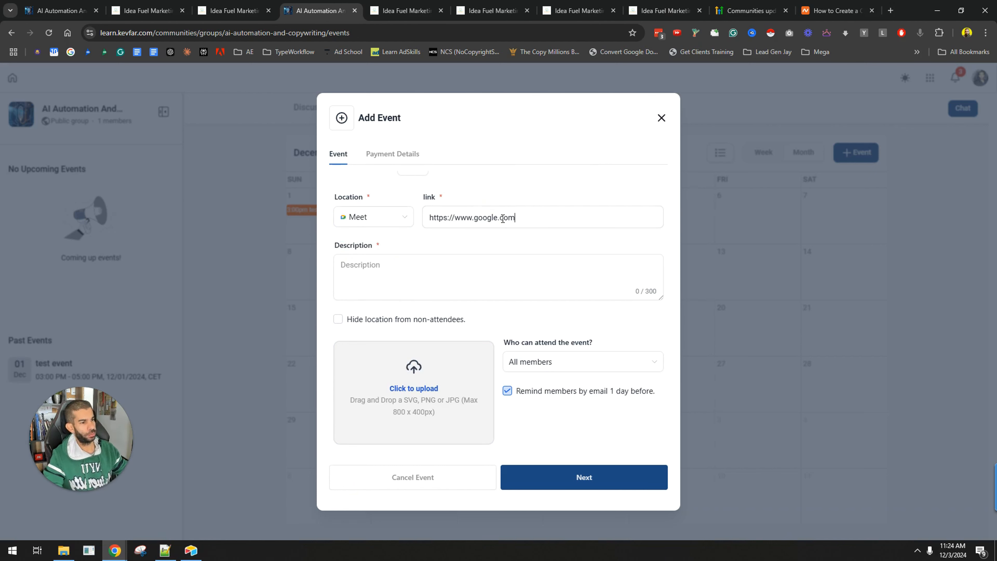
{"action": "left_click", "coordinate": [382, 222]}
{"action": "left_click", "coordinate": [463, 221]}
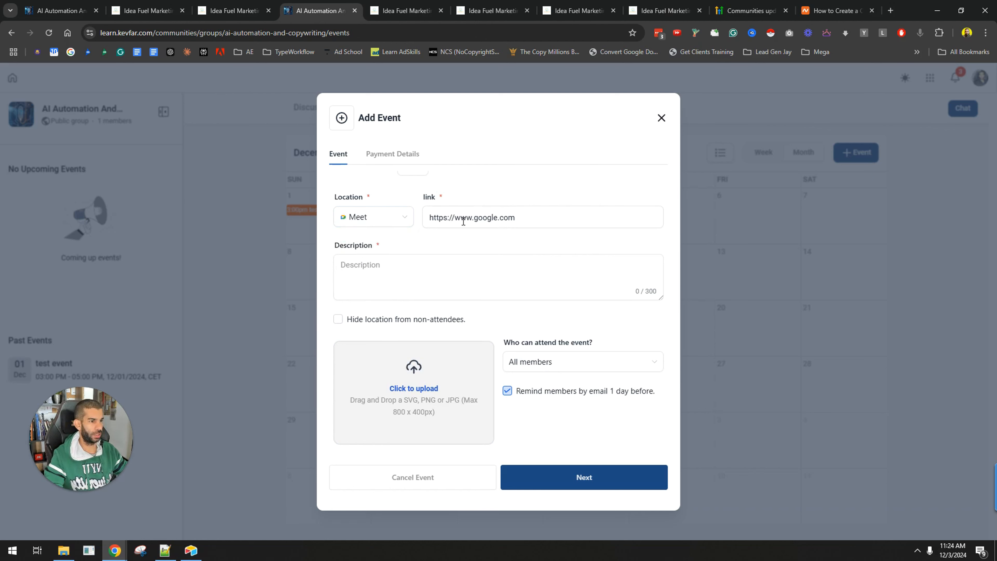
Paste the event description and continue to the payment details
{"action": "scroll", "coordinate": [385, 204], "scroll_direction": "up", "scroll_amount": 5}
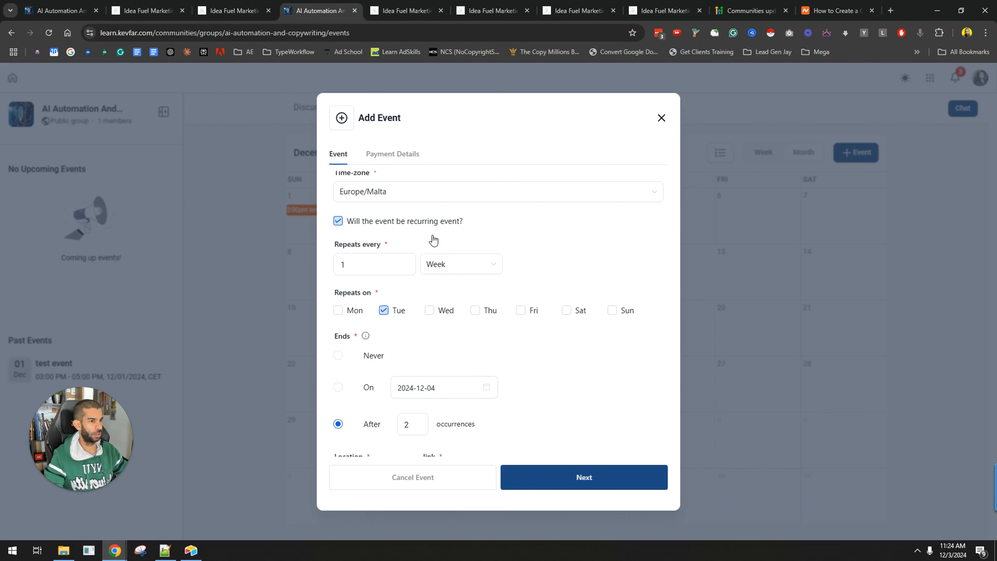
{"action": "left_click", "coordinate": [390, 195]}
{"action": "left_click", "coordinate": [587, 187]}
{"action": "scroll", "coordinate": [508, 216], "scroll_direction": "up", "scroll_amount": 3}
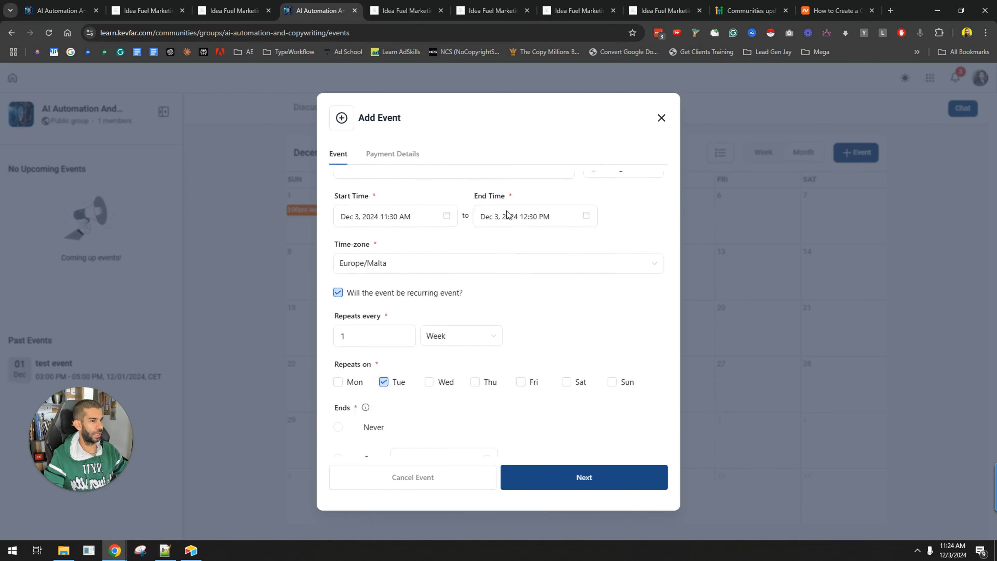
{"action": "double_click", "coordinate": [417, 206]}
{"action": "key", "text": "ctrl+c"}
{"action": "scroll", "coordinate": [474, 328], "scroll_direction": "down", "scroll_amount": 9}
{"action": "left_click", "coordinate": [378, 259]}
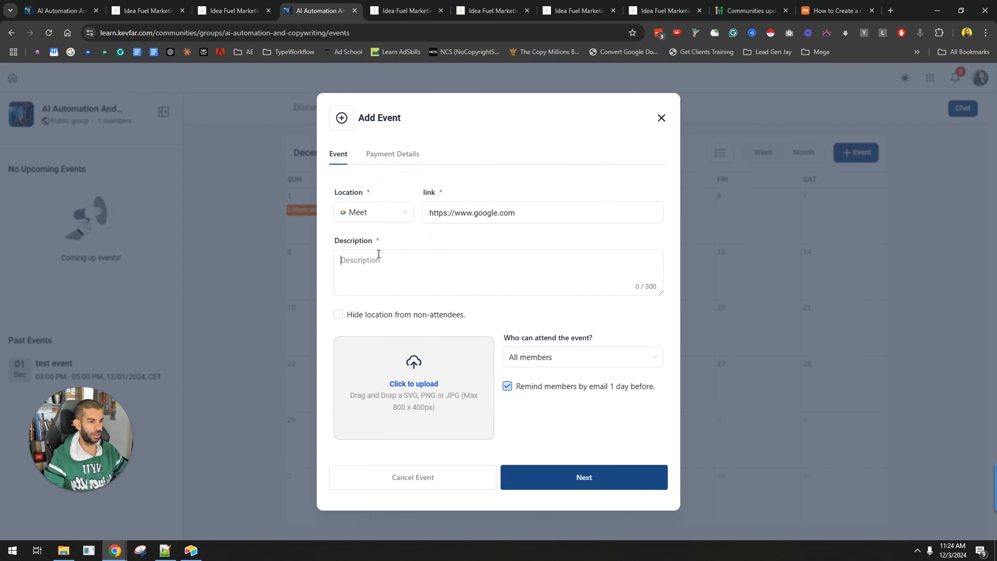
{"action": "key", "text": "ctrl+v"}
{"action": "left_click", "coordinate": [586, 489]}
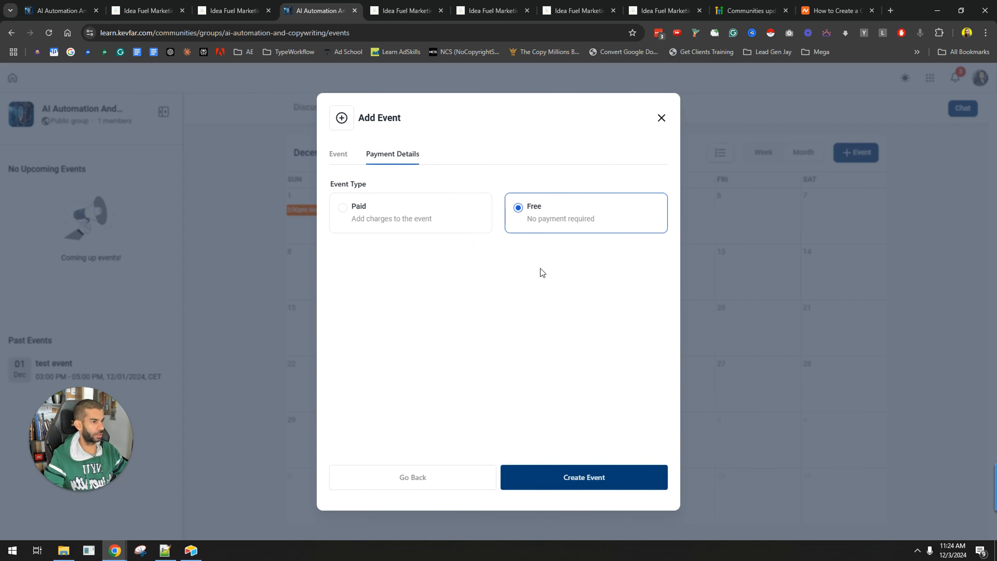
Make the event paid, switch on Test Mode, and create the event
{"action": "left_click", "coordinate": [470, 212]}
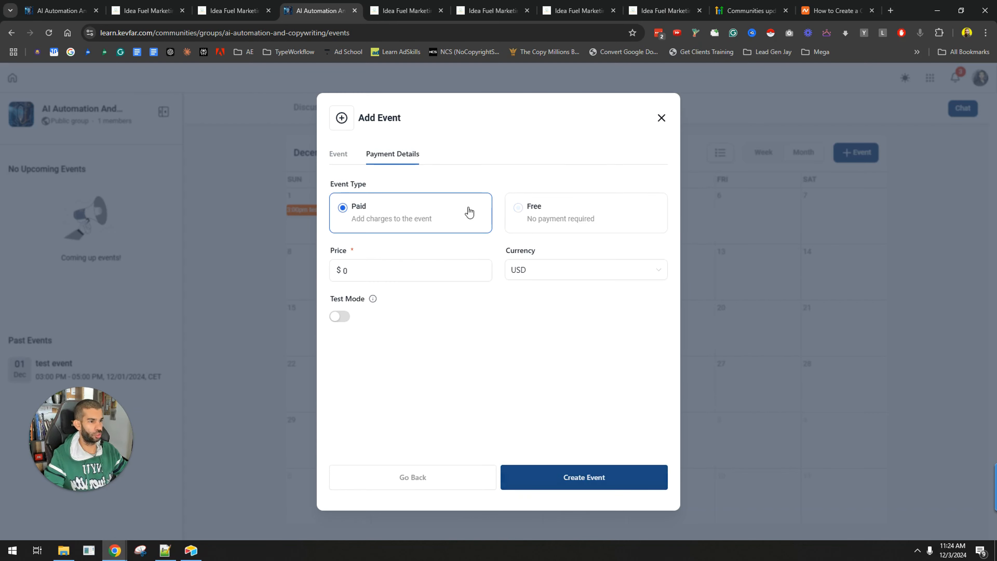
{"action": "left_click", "coordinate": [341, 318]}
{"action": "left_click", "coordinate": [558, 485]}
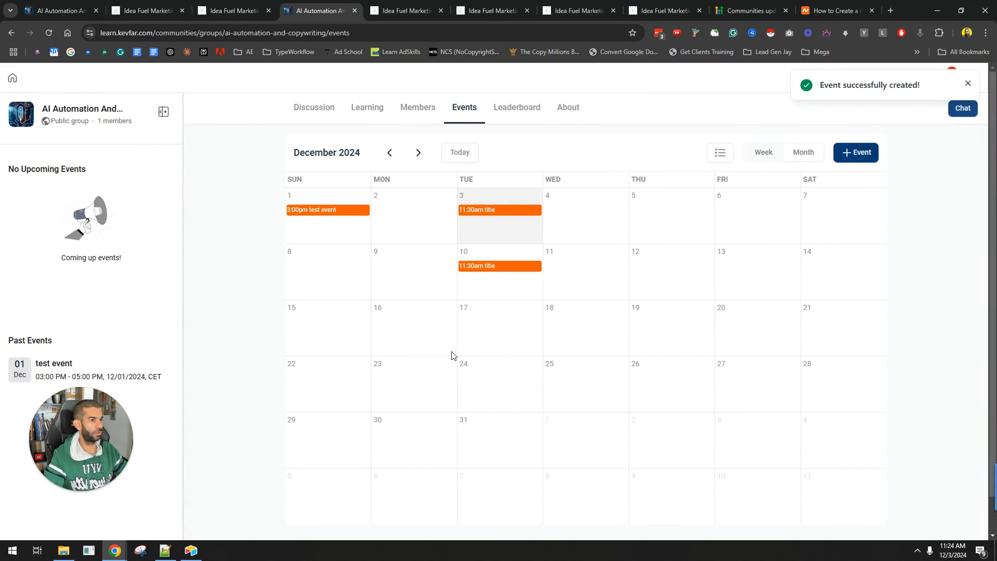
Open the new event's details, then review the group's Members and Discussion pages
{"action": "left_click", "coordinate": [490, 212]}
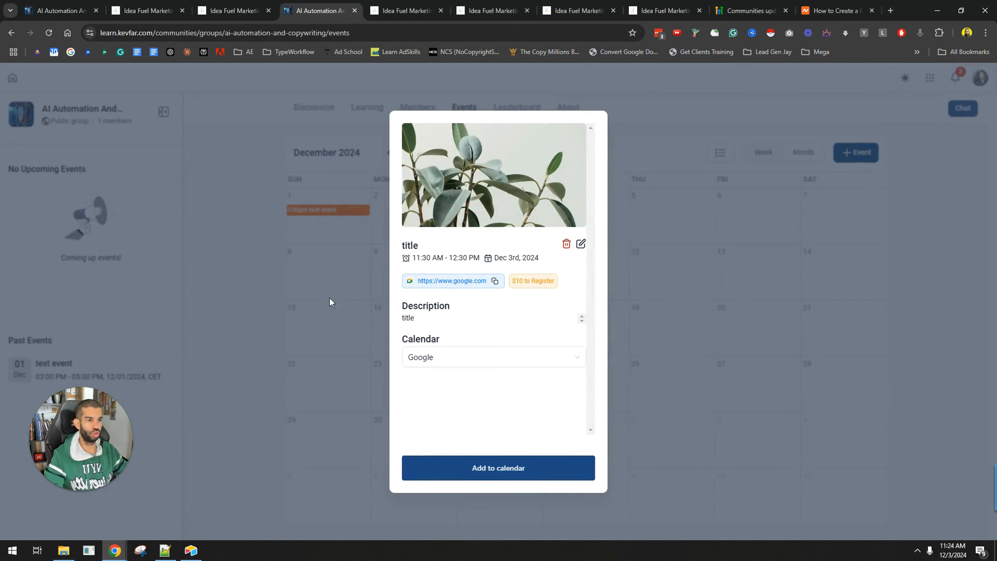
{"action": "left_click", "coordinate": [359, 330]}
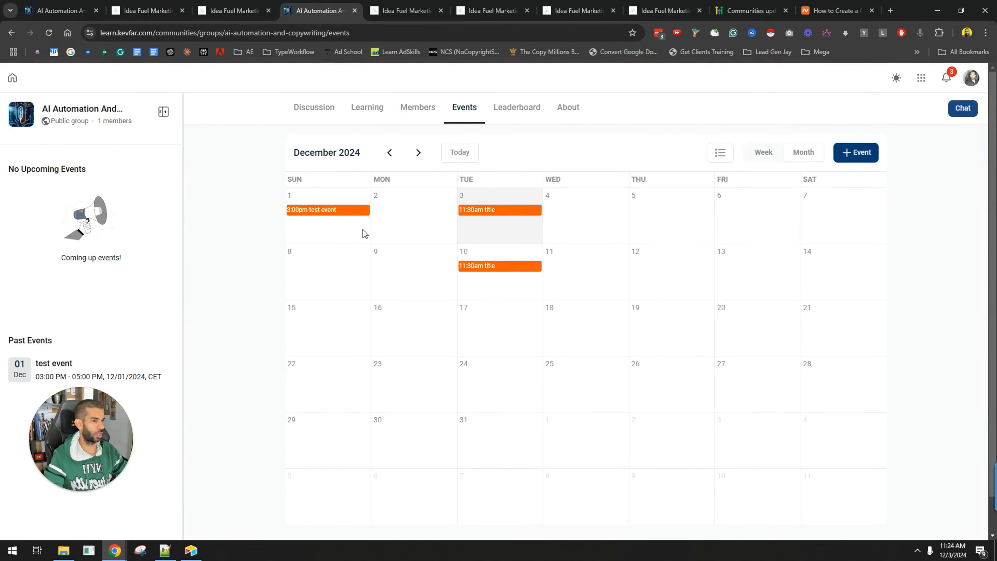
{"action": "left_click", "coordinate": [417, 108]}
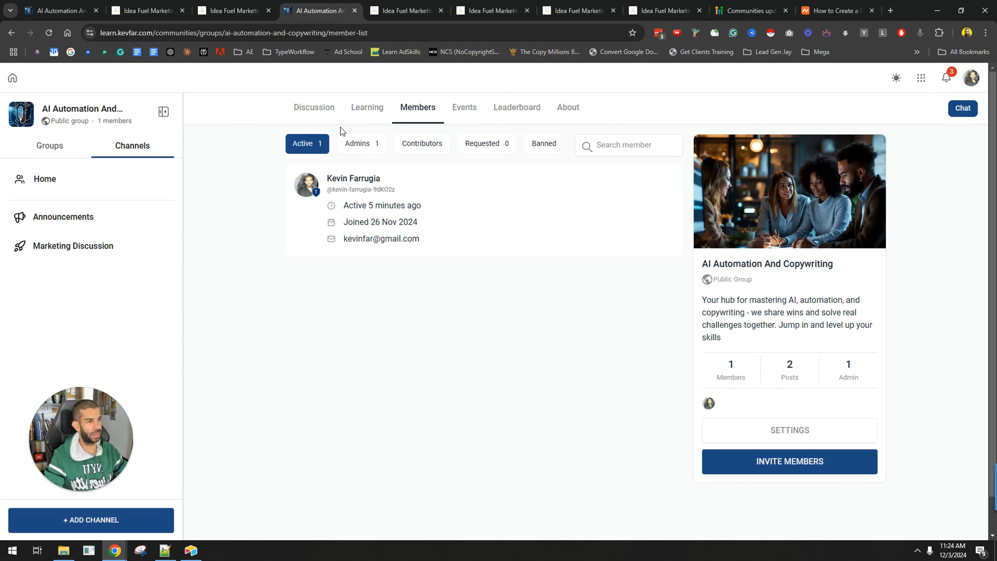
{"action": "left_click", "coordinate": [315, 112]}
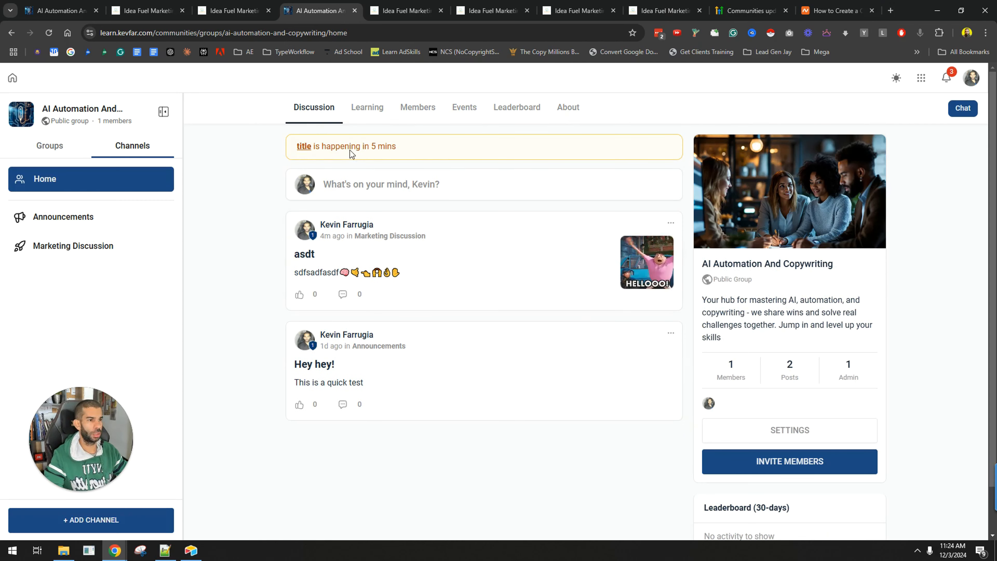
{"action": "left_click_drag", "start_coordinate": [400, 148], "coordinate": [427, 149]}
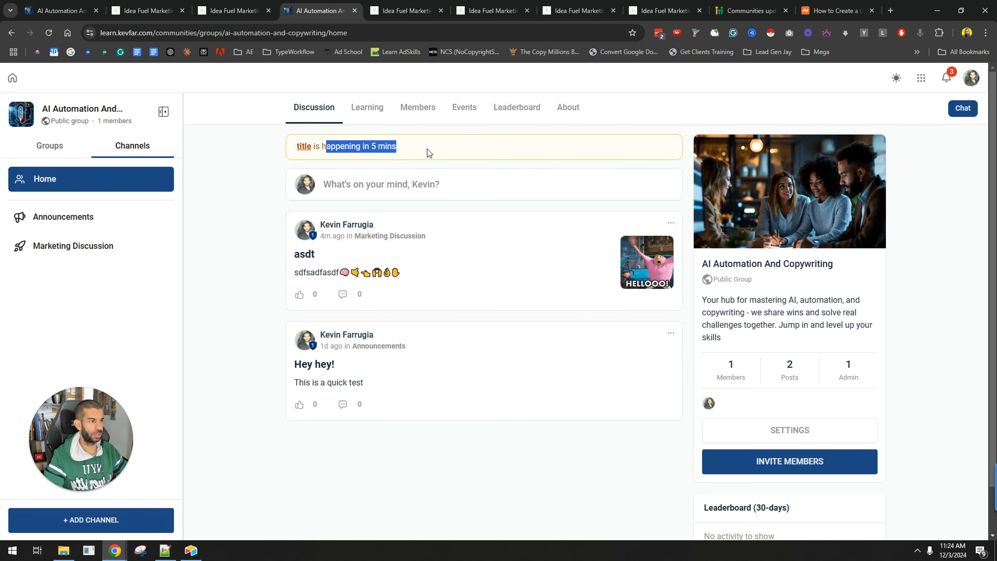
Open the client portal Email Settings and disable the Joined the group invite email
{"action": "left_click", "coordinate": [409, 11]}
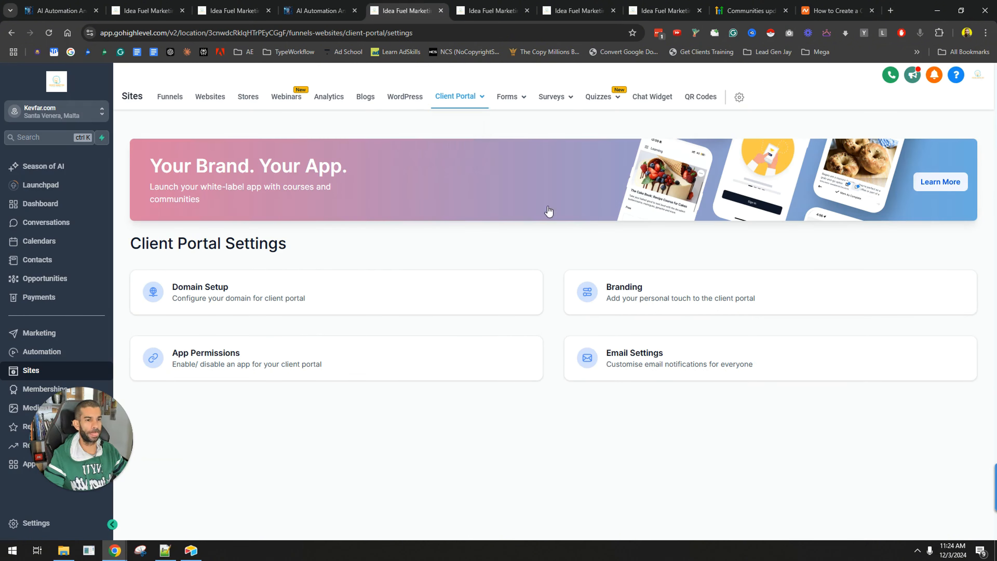
{"action": "left_click", "coordinate": [669, 367]}
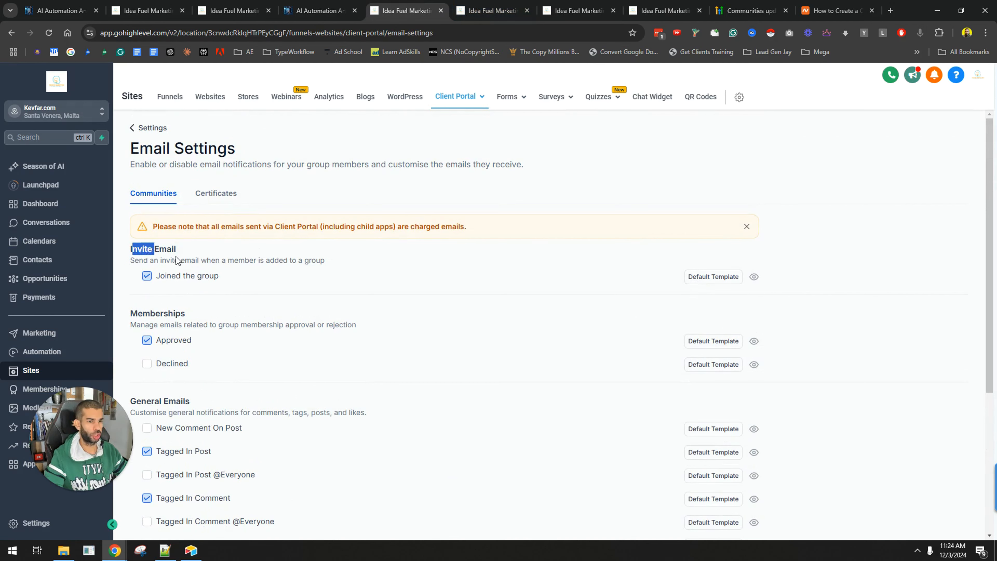
{"action": "scroll", "coordinate": [177, 240], "scroll_direction": "down", "scroll_amount": 1}
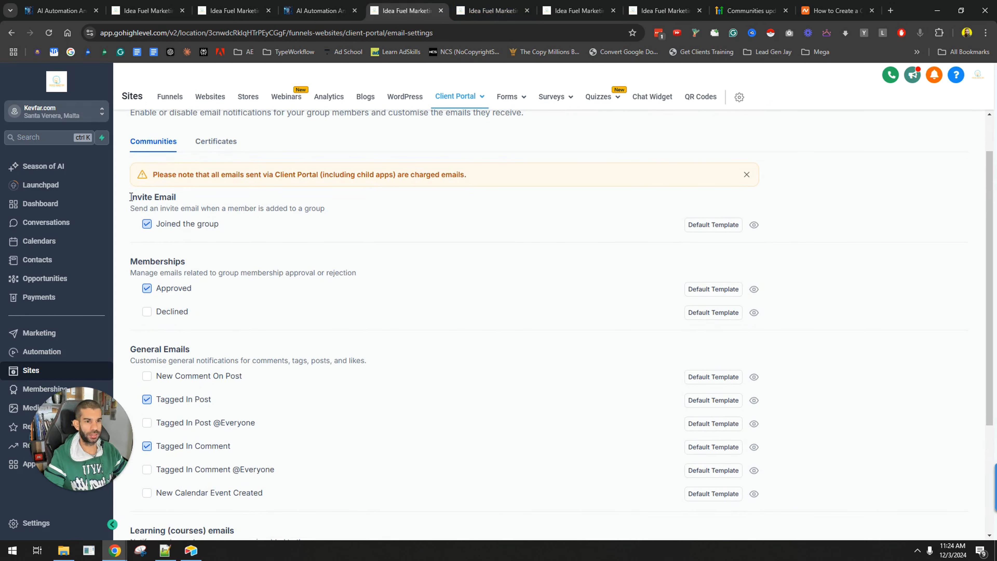
{"action": "left_click_drag", "start_coordinate": [131, 196], "coordinate": [249, 207]}
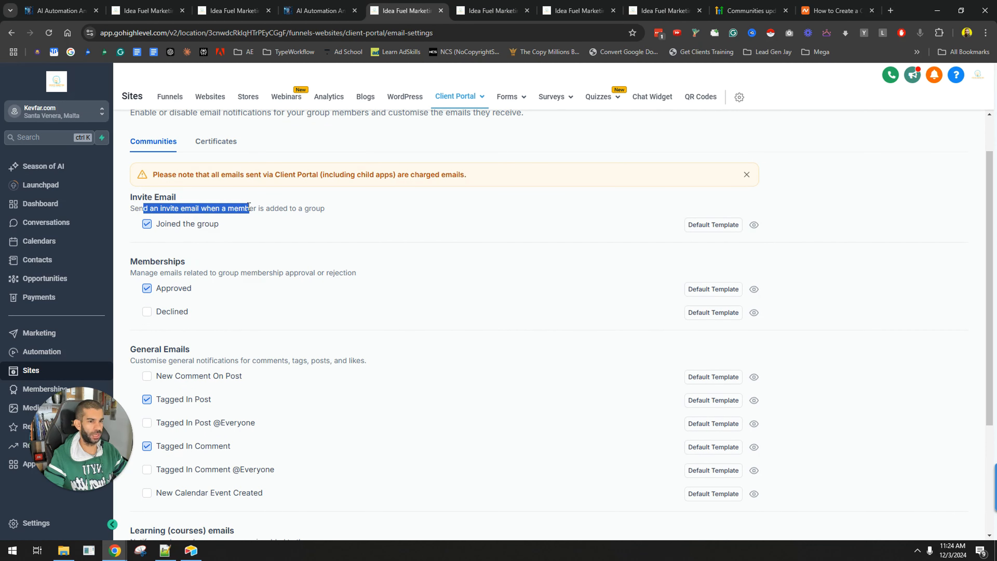
{"action": "left_click", "coordinate": [234, 204]}
{"action": "left_click", "coordinate": [146, 223]}
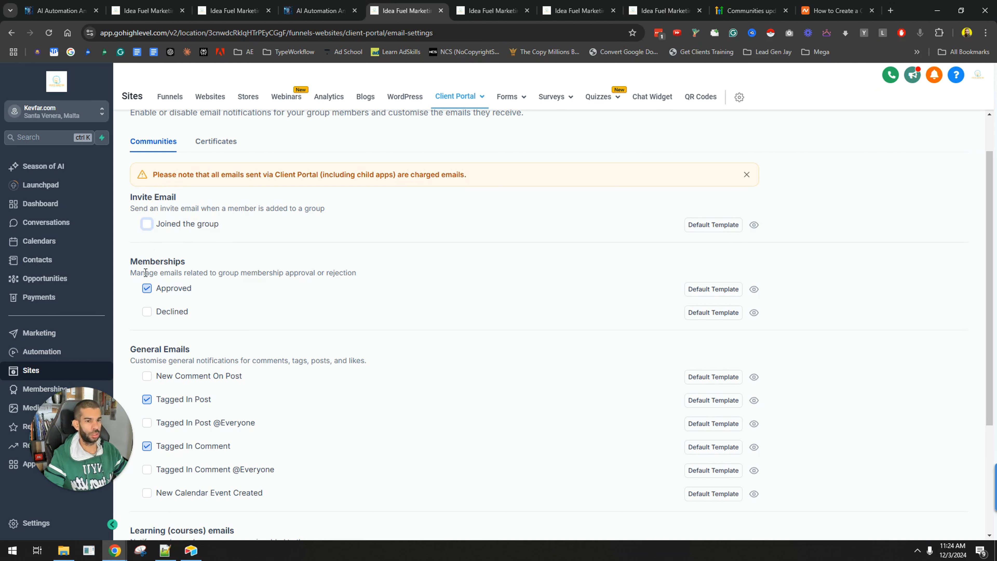
Disable the Approved membership notification email
{"action": "scroll", "coordinate": [145, 273], "scroll_direction": "down", "scroll_amount": 1}
{"action": "left_click_drag", "start_coordinate": [134, 221], "coordinate": [287, 221]}
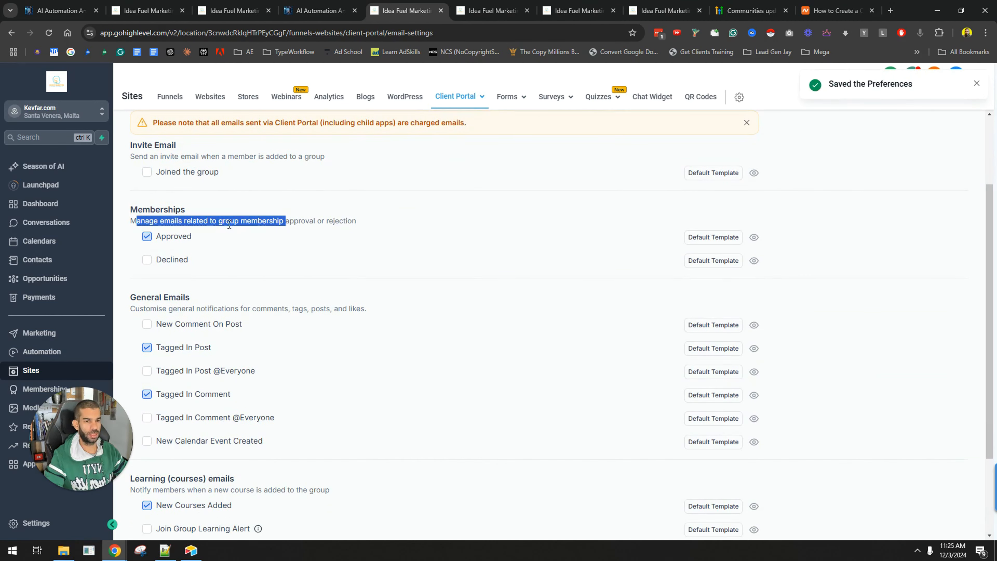
{"action": "left_click", "coordinate": [186, 223]}
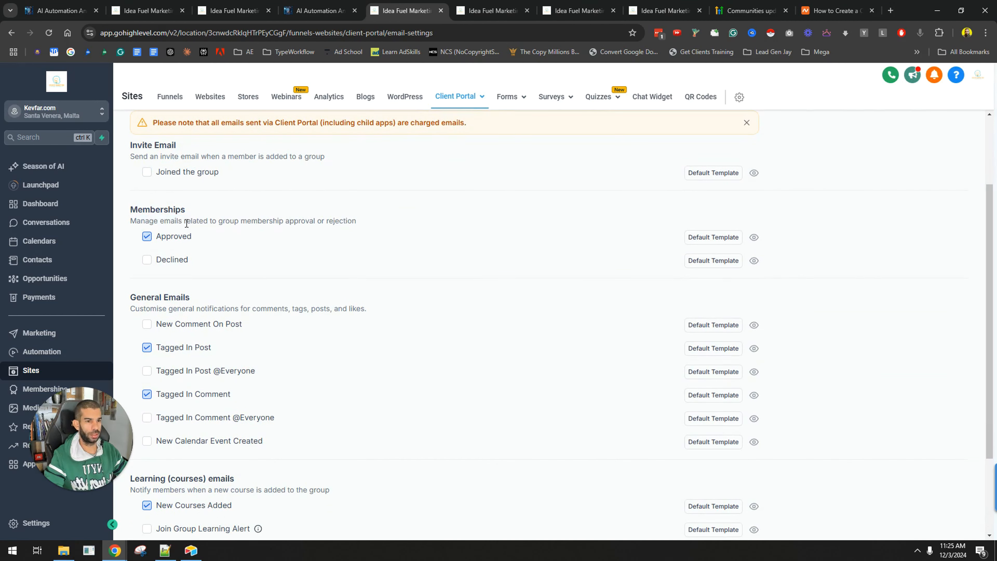
{"action": "left_click", "coordinate": [151, 241]}
Disable the New Courses Added learning email notification
{"action": "scroll", "coordinate": [218, 270], "scroll_direction": "down", "scroll_amount": 1}
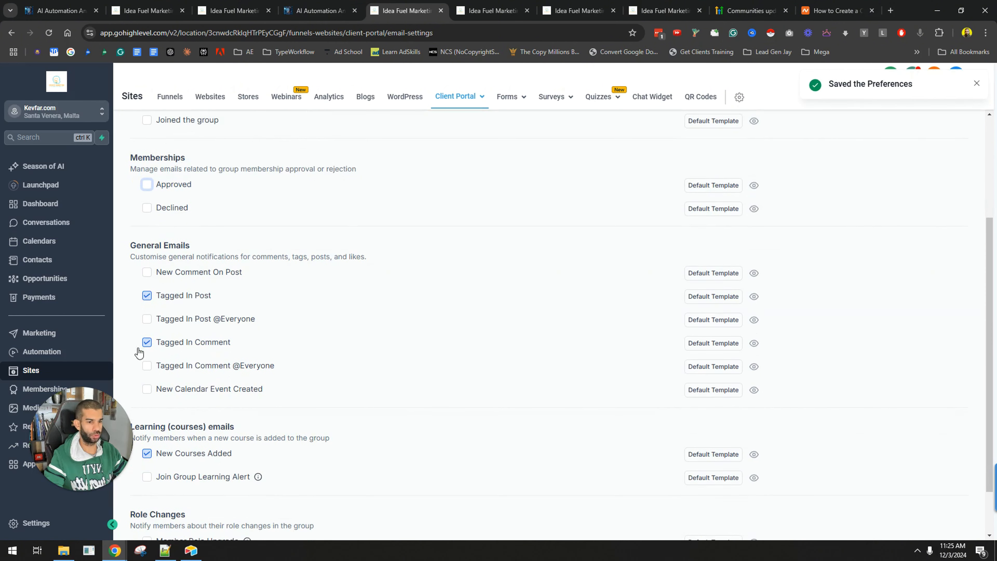
{"action": "scroll", "coordinate": [139, 354], "scroll_direction": "down", "scroll_amount": 1}
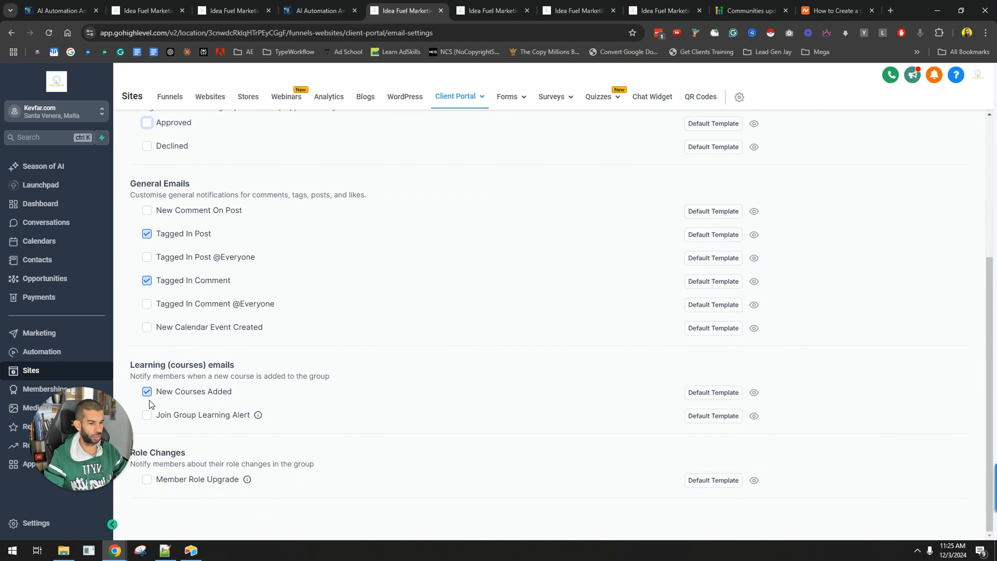
{"action": "left_click", "coordinate": [147, 392]}
{"action": "scroll", "coordinate": [177, 455], "scroll_direction": "up", "scroll_amount": 3}
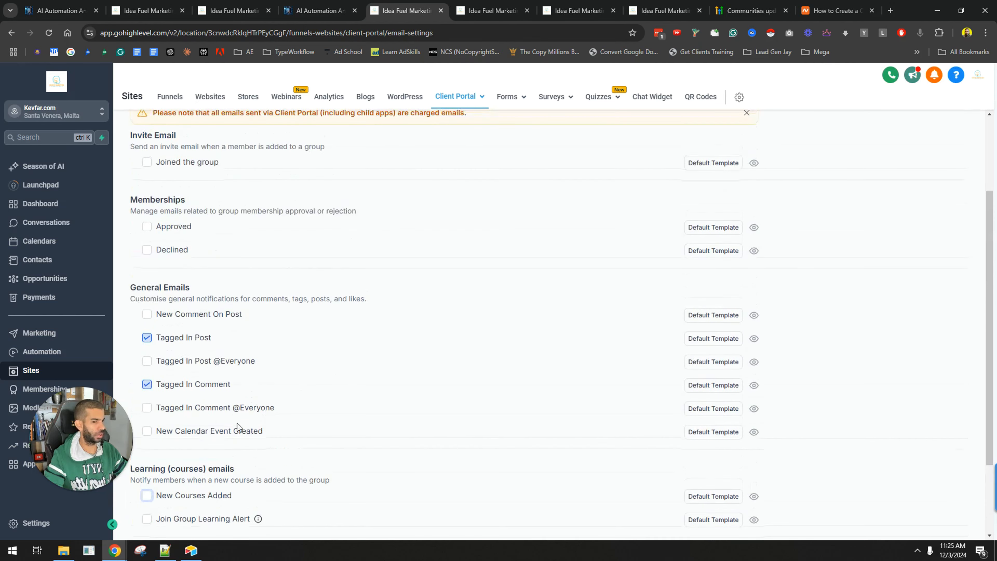
{"action": "scroll", "coordinate": [324, 296], "scroll_direction": "up", "scroll_amount": 3}
Switch to the certificate emails and disable the Certificate Expired notification
{"action": "left_click", "coordinate": [209, 194]}
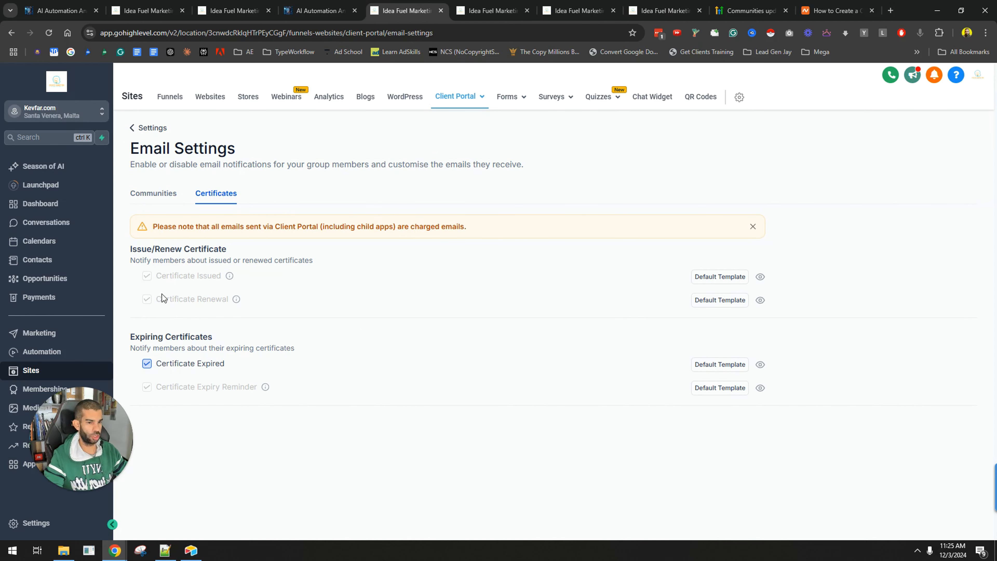
{"action": "left_click", "coordinate": [151, 366]}
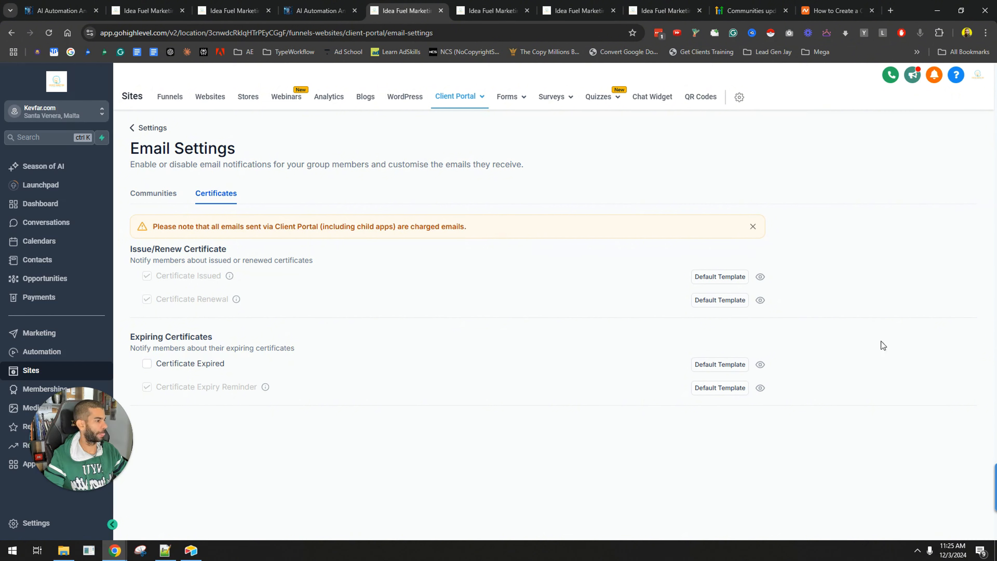
{"action": "left_click_drag", "start_coordinate": [490, 227], "coordinate": [357, 230]}
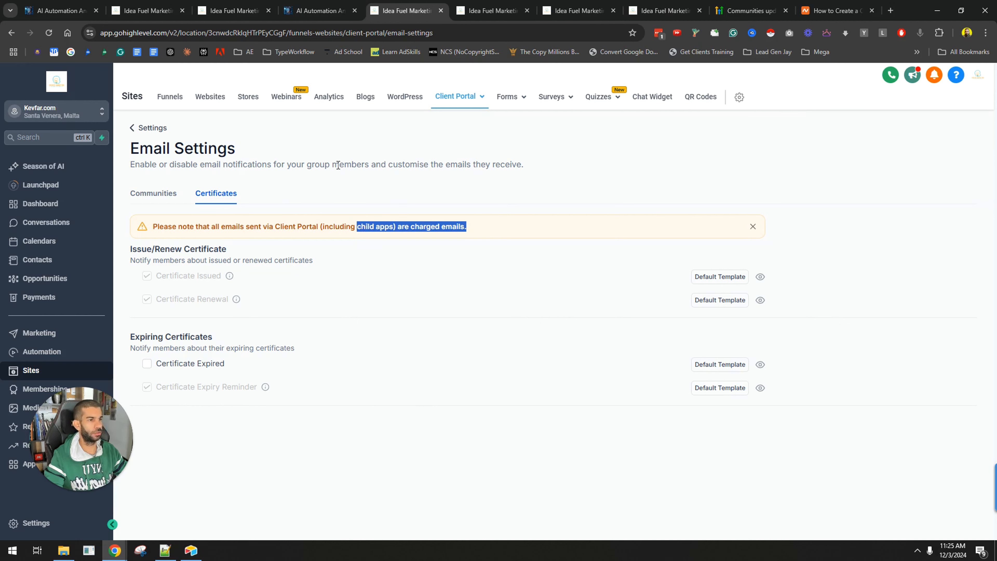
{"action": "left_click", "coordinate": [530, 5]}
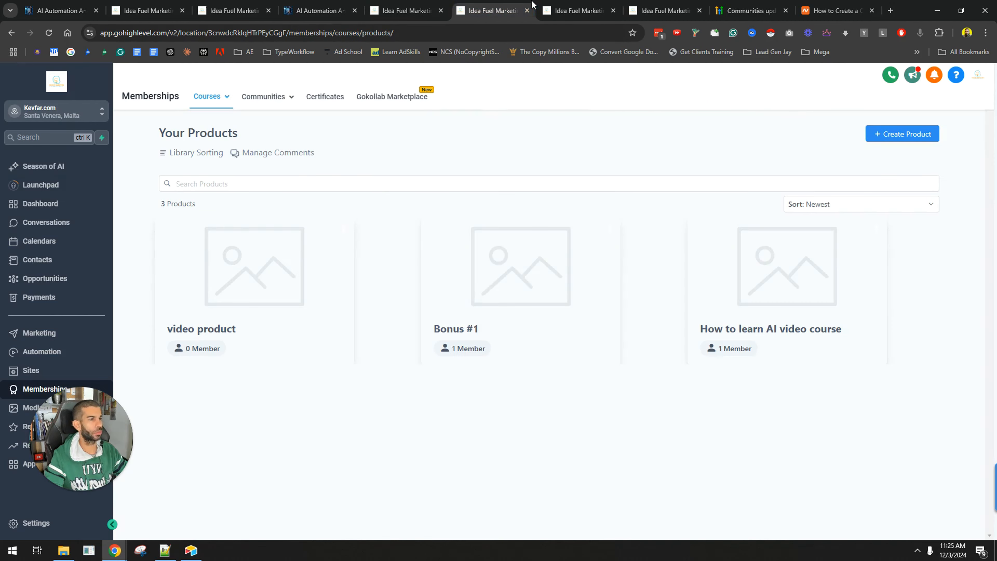
{"action": "left_click", "coordinate": [585, 4]}
{"action": "left_click", "coordinate": [585, 5]}
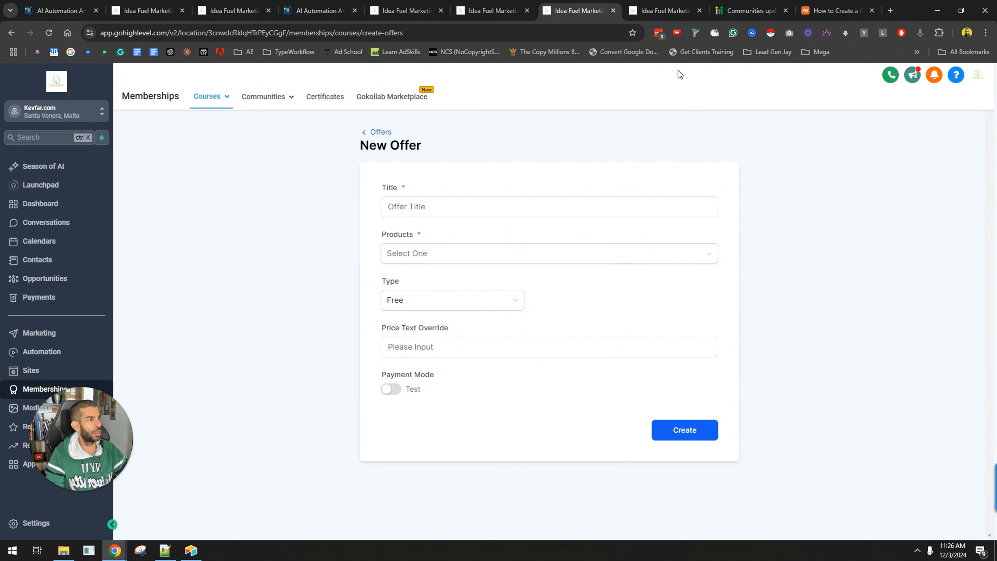
{"action": "key", "text": "ctrl+Tab"}
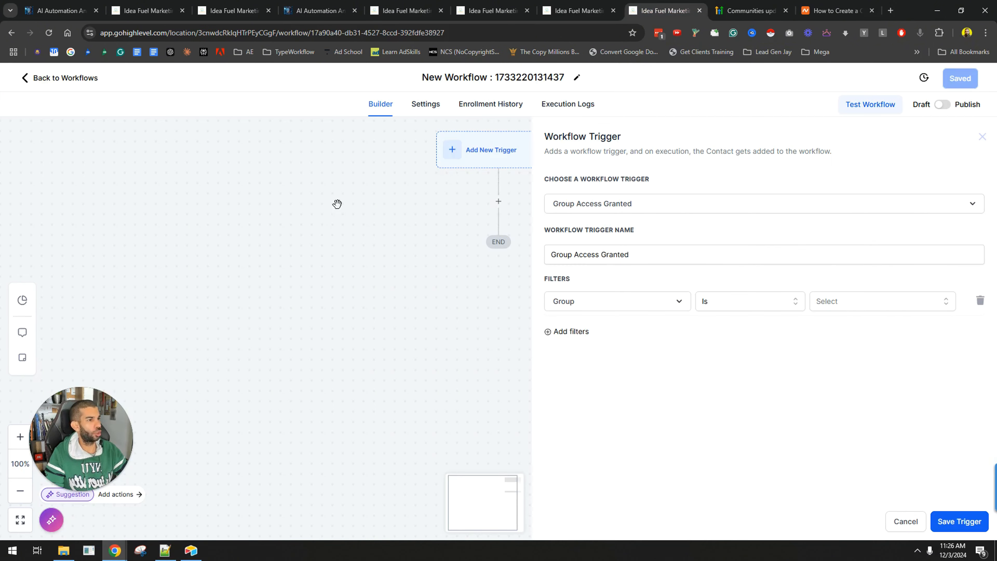
{"action": "left_click", "coordinate": [452, 6]}
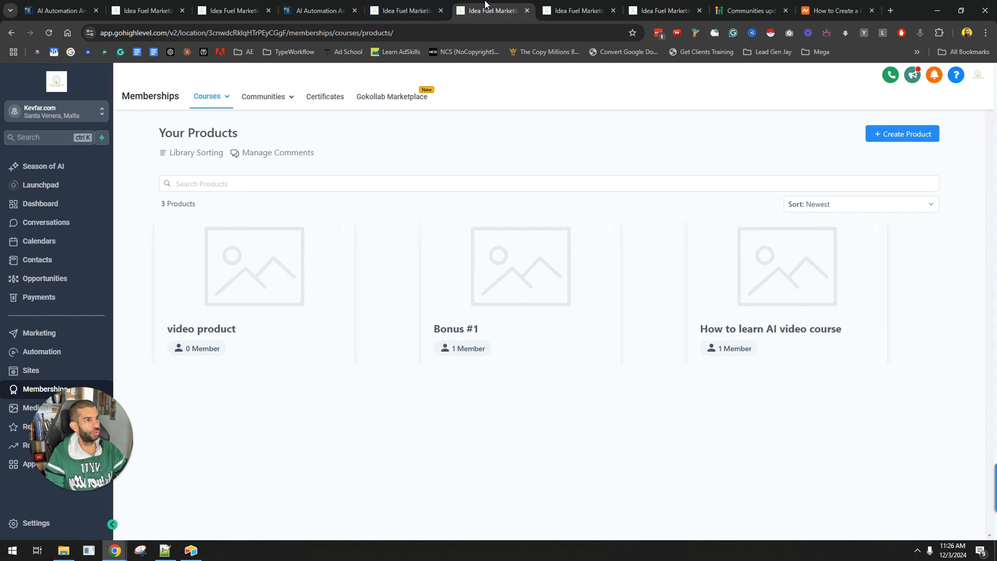
{"action": "left_click", "coordinate": [52, 360]}
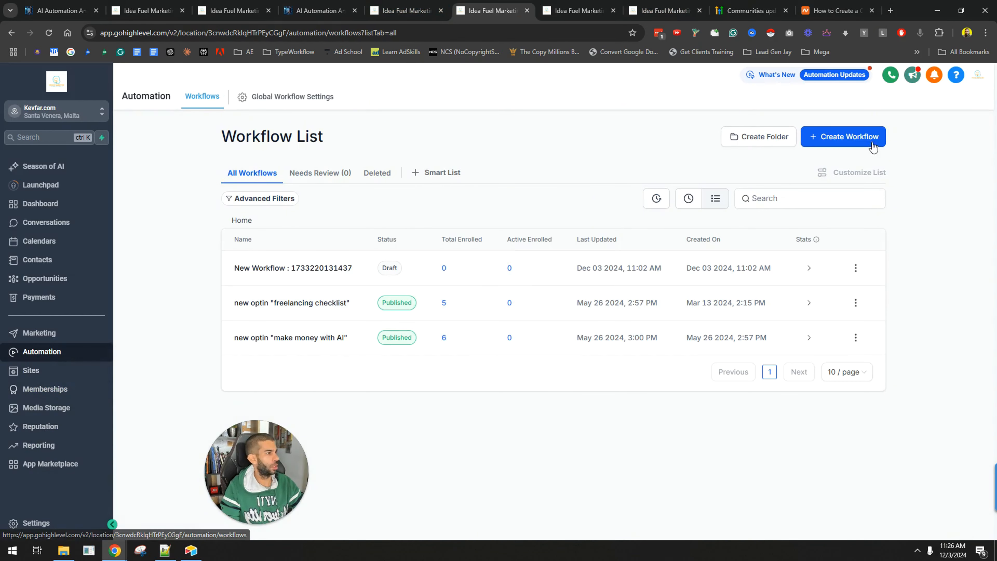
{"action": "key", "text": "ctrl+Tab"}
{"action": "key", "text": "ctrl+Tab"}
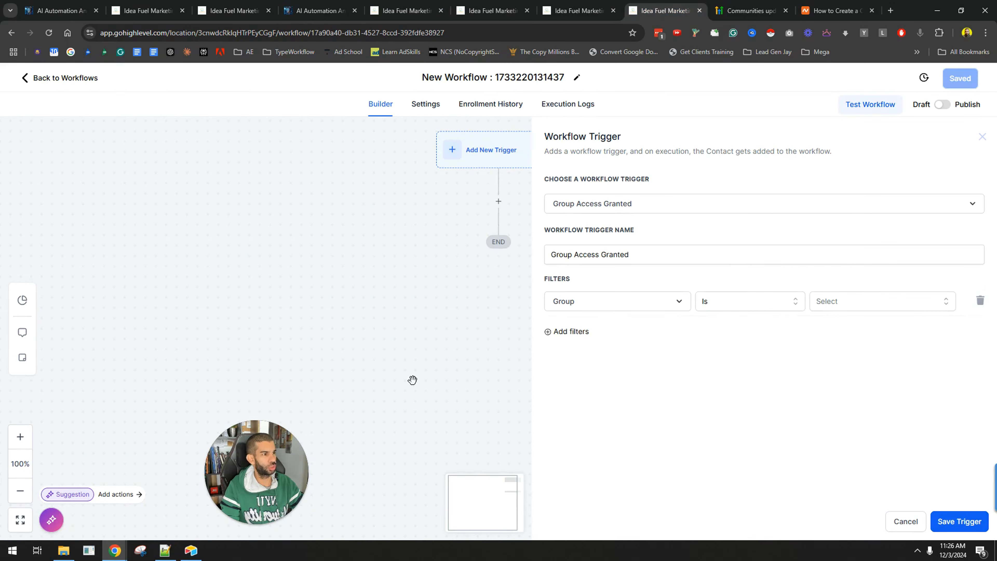
Filter the Group Access Granted trigger to the AI Automation And Copywriting group and save the trigger
{"action": "left_click_drag", "start_coordinate": [487, 163], "coordinate": [378, 181]}
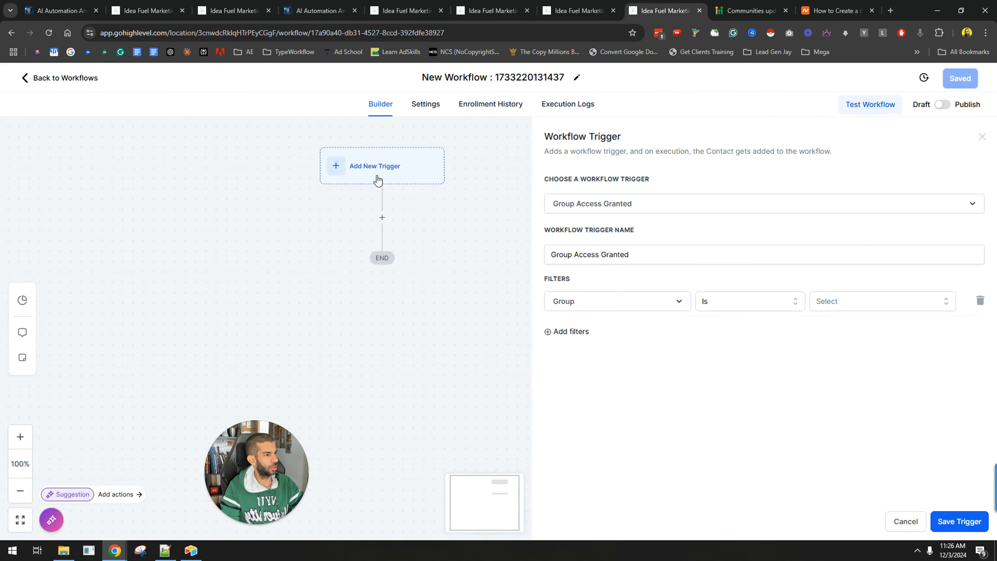
{"action": "left_click", "coordinate": [660, 208]}
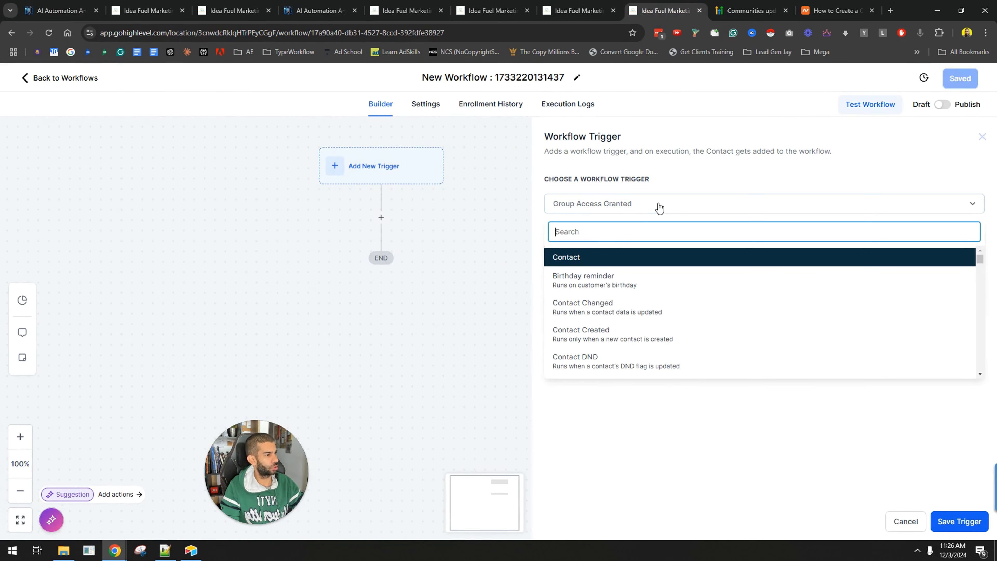
{"action": "left_click", "coordinate": [660, 208]}
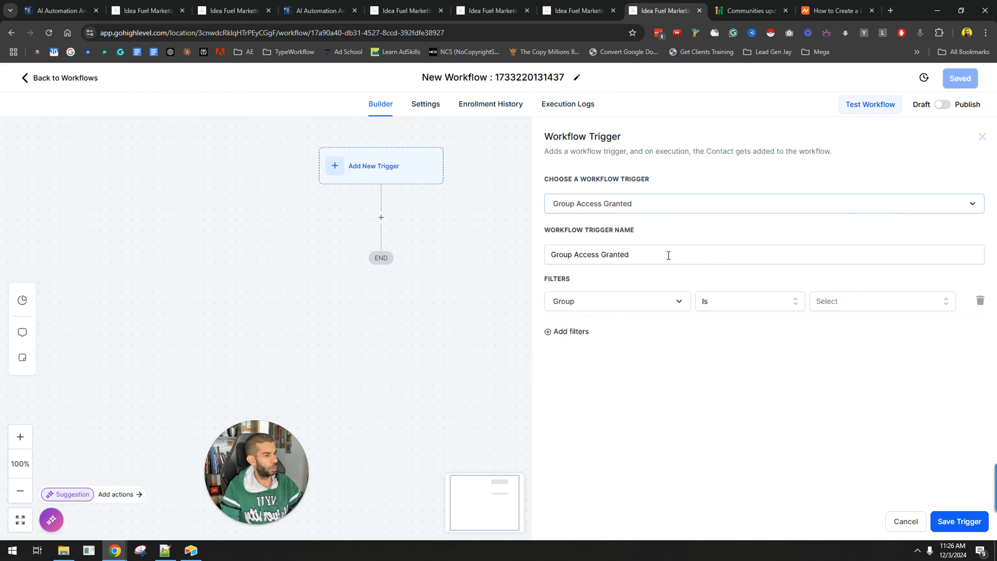
{"action": "left_click", "coordinate": [593, 308]}
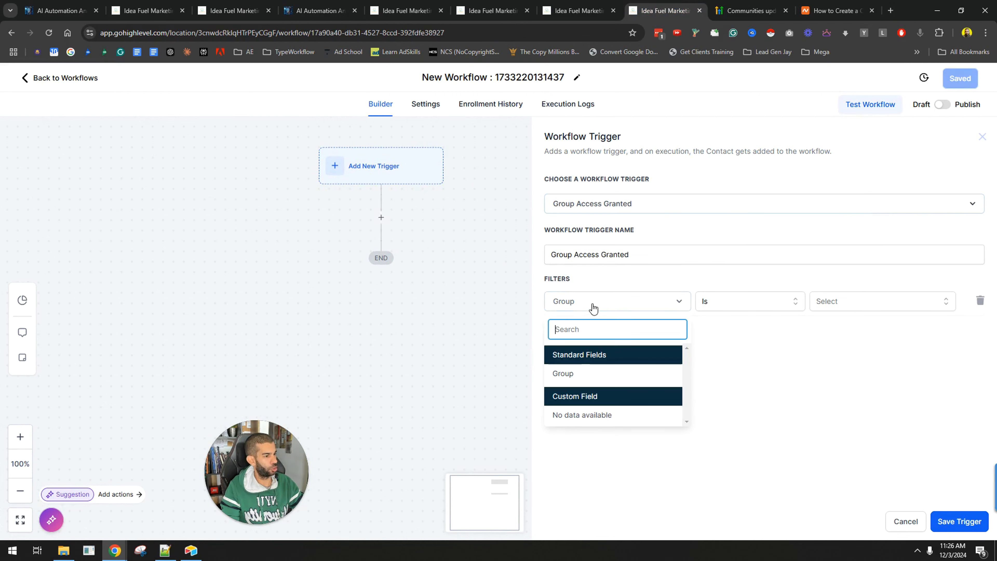
{"action": "left_click", "coordinate": [590, 374]}
{"action": "left_click", "coordinate": [834, 305]}
{"action": "left_click", "coordinate": [836, 347]}
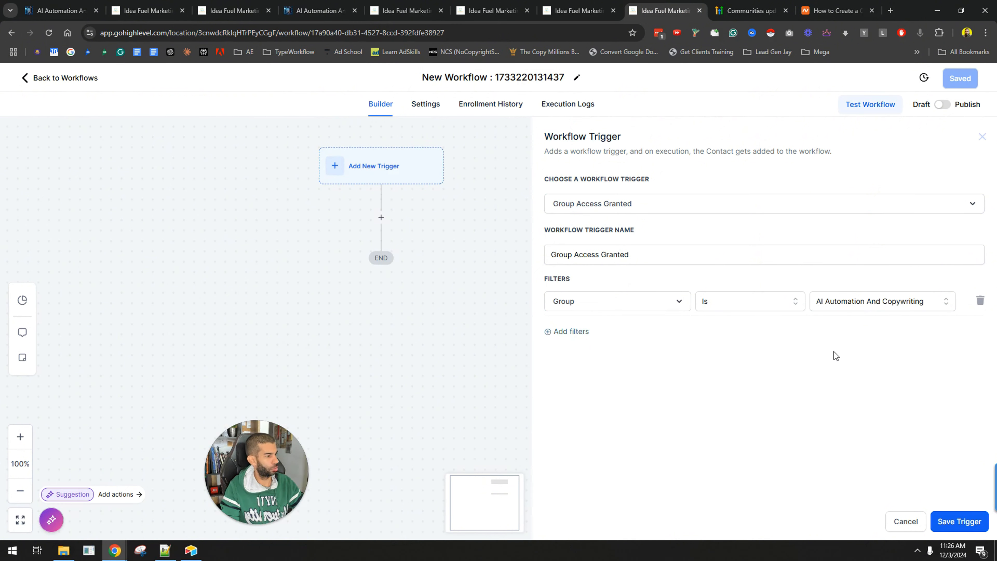
{"action": "left_click", "coordinate": [958, 522]}
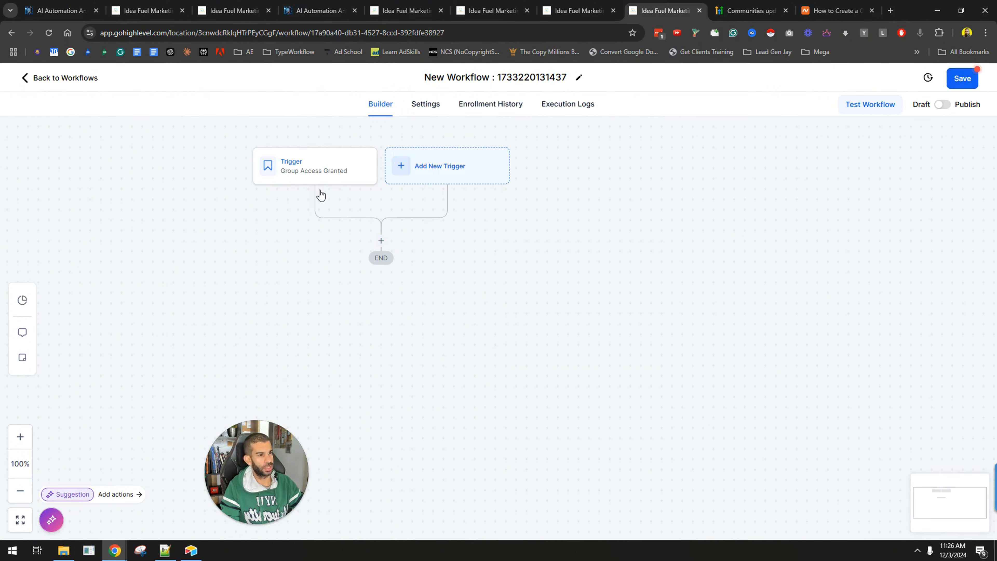
Search the workflow's available actions for email and notification options, then reopen the trigger
{"action": "left_click", "coordinate": [381, 241]}
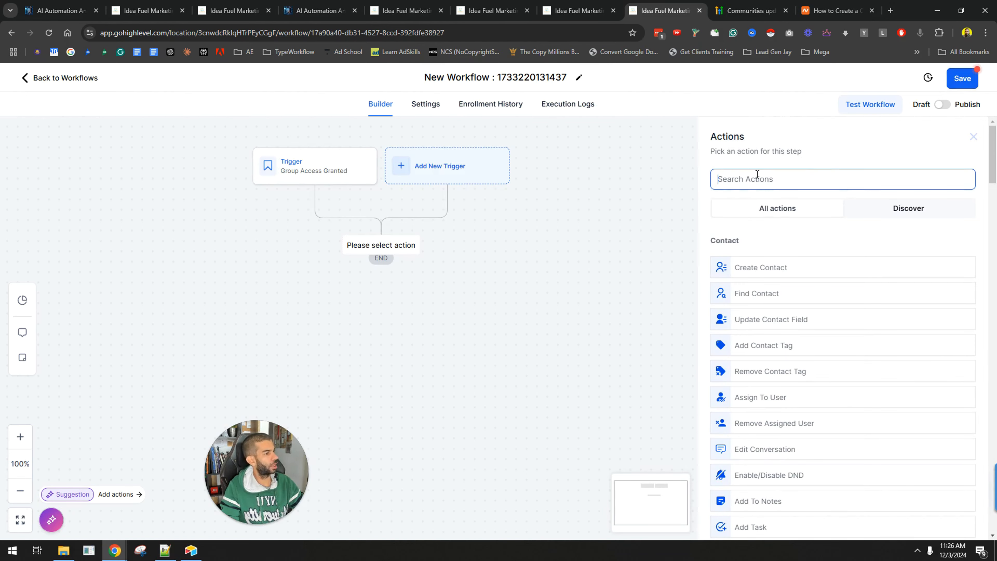
{"action": "type", "text": "email"}
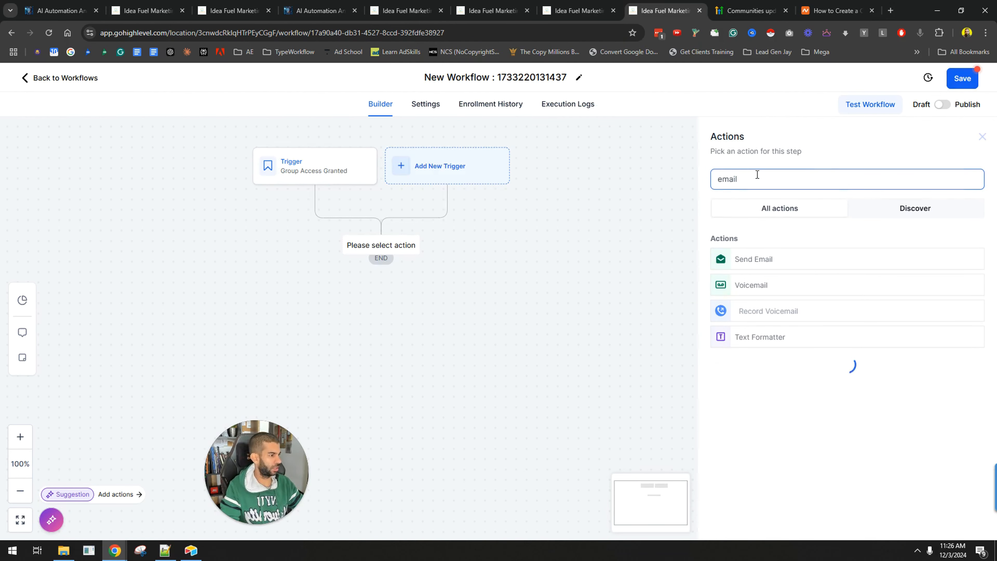
{"action": "key", "text": "ctrl+a"}
{"action": "type", "text": "notific"}
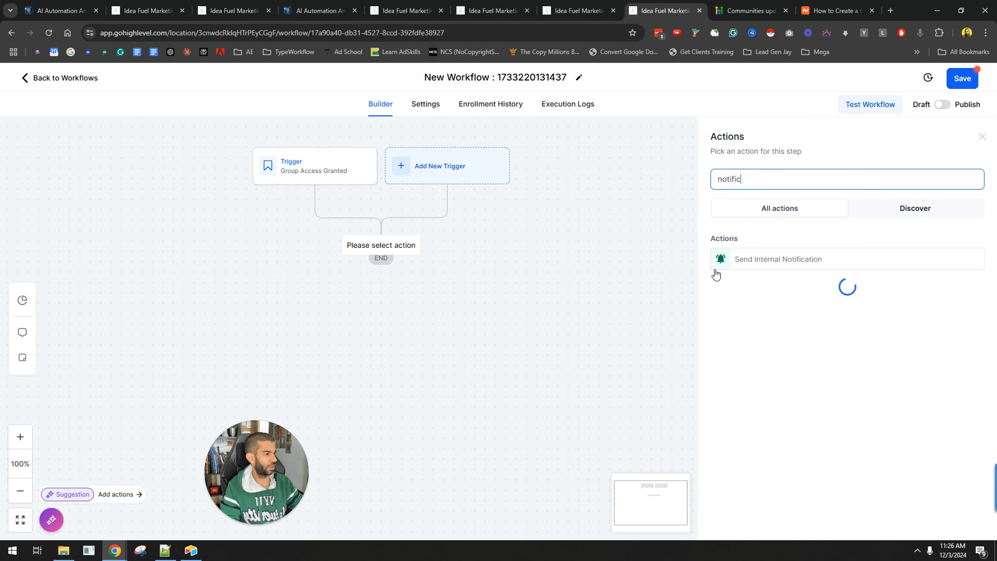
{"action": "key", "text": "ctrl+a"}
{"action": "key", "text": "BackSpace"}
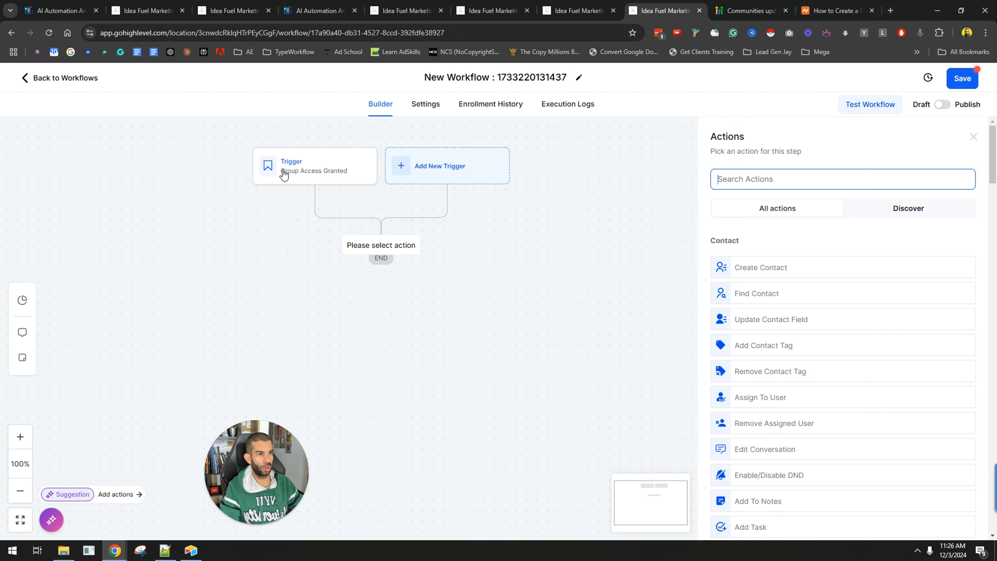
{"action": "left_click_drag", "start_coordinate": [282, 171], "coordinate": [237, 218]}
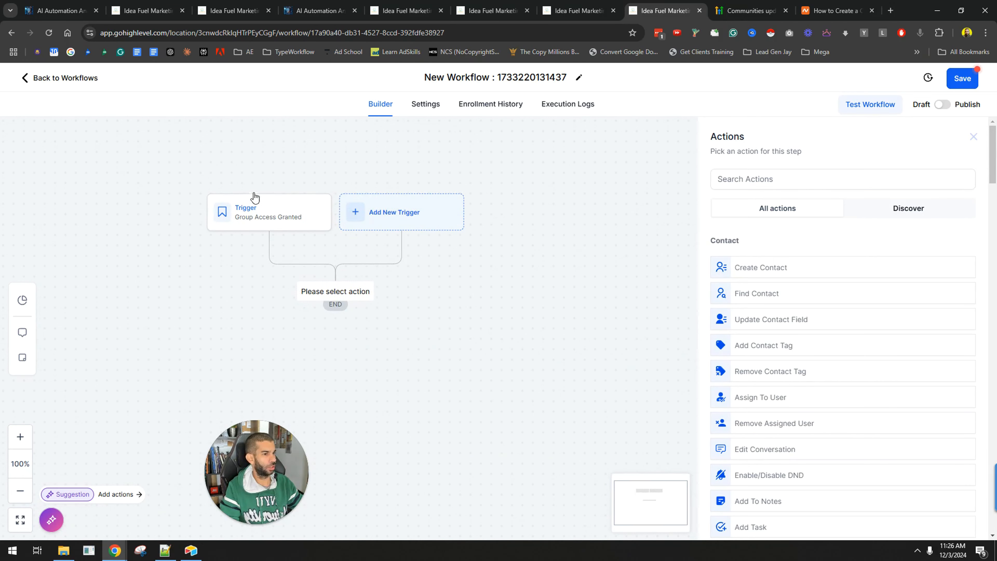
{"action": "left_click", "coordinate": [251, 208]}
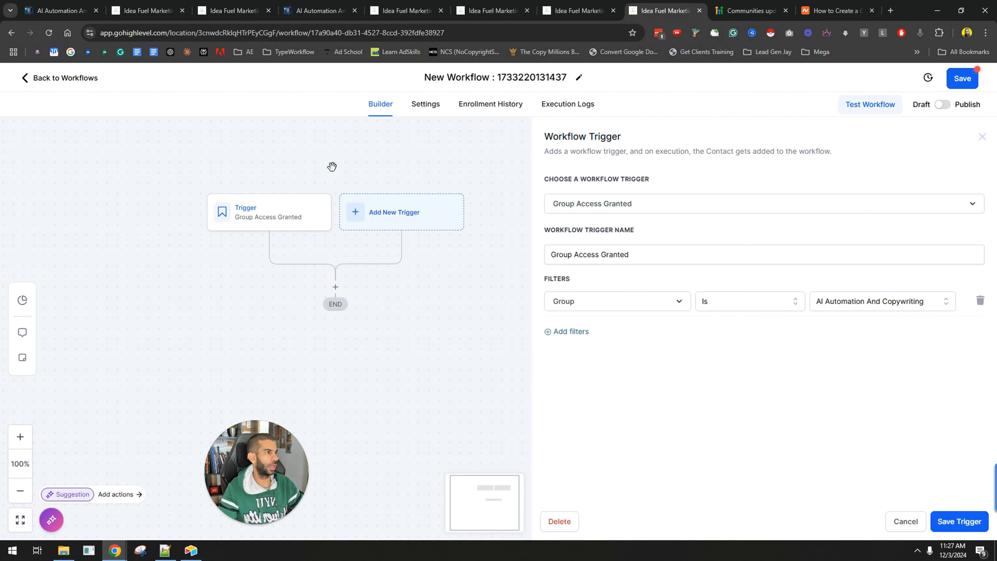
Read the Communities updates changelog about new notifications and the invite link flow
{"action": "left_click", "coordinate": [729, 5]}
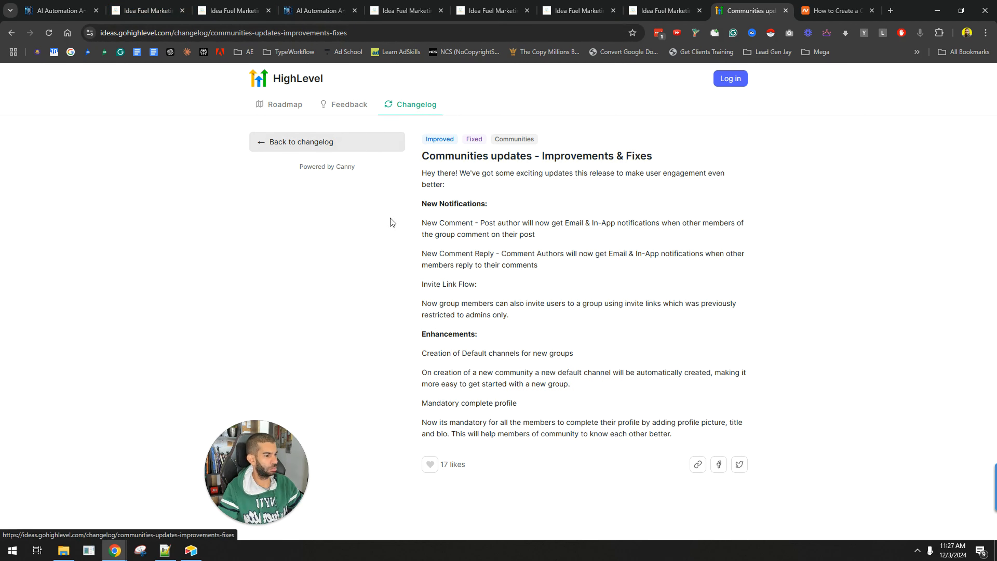
{"action": "left_click_drag", "start_coordinate": [423, 135], "coordinate": [521, 414]}
{"action": "left_click_drag", "start_coordinate": [396, 207], "coordinate": [550, 215]}
{"action": "left_click_drag", "start_coordinate": [431, 203], "coordinate": [487, 204]}
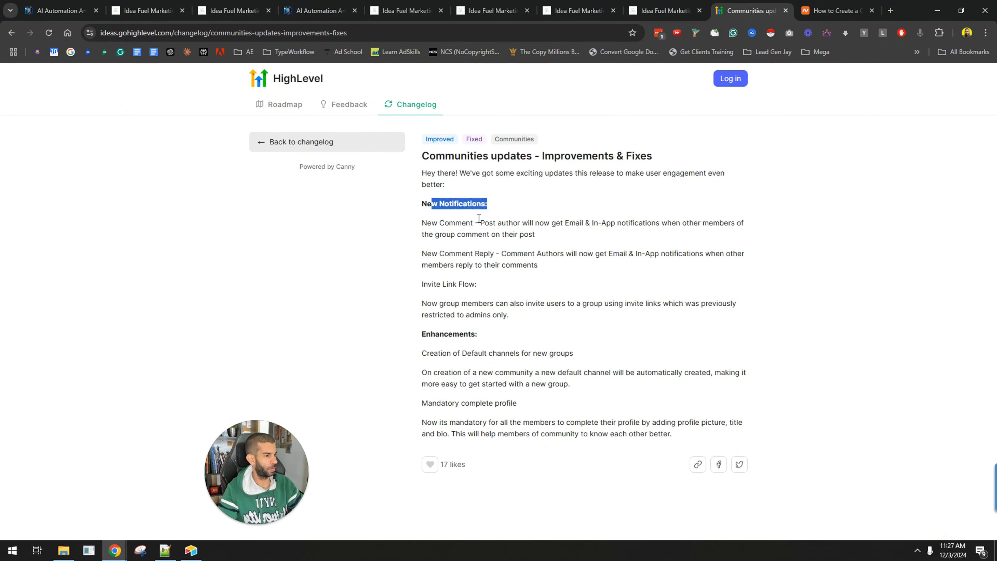
{"action": "left_click_drag", "start_coordinate": [424, 223], "coordinate": [560, 243]}
{"action": "left_click", "coordinate": [556, 242]}
{"action": "left_click_drag", "start_coordinate": [440, 253], "coordinate": [540, 279]}
{"action": "left_click_drag", "start_coordinate": [428, 284], "coordinate": [714, 304]}
{"action": "left_click_drag", "start_coordinate": [430, 324], "coordinate": [523, 313]}
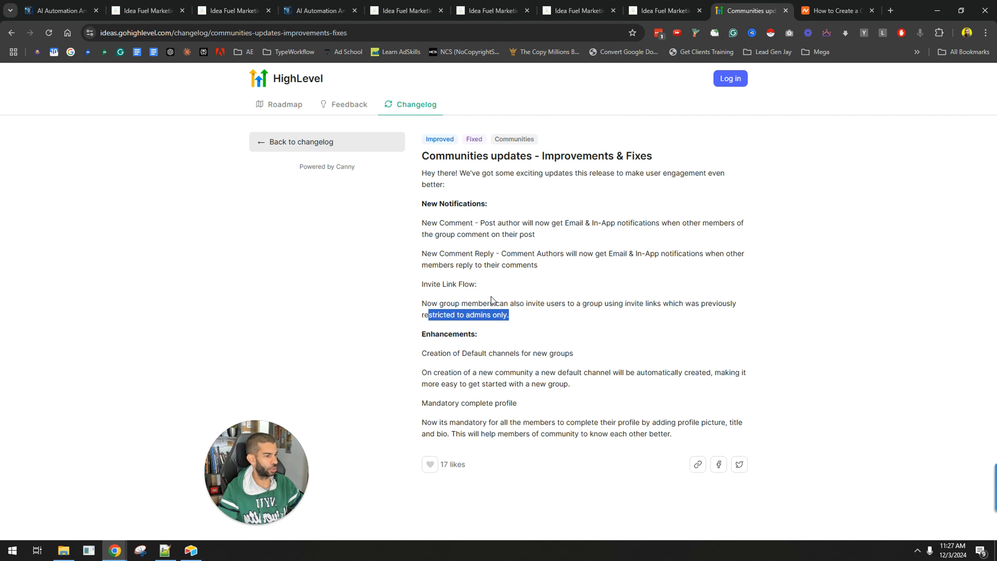
{"action": "left_click_drag", "start_coordinate": [709, 303], "coordinate": [494, 303]}
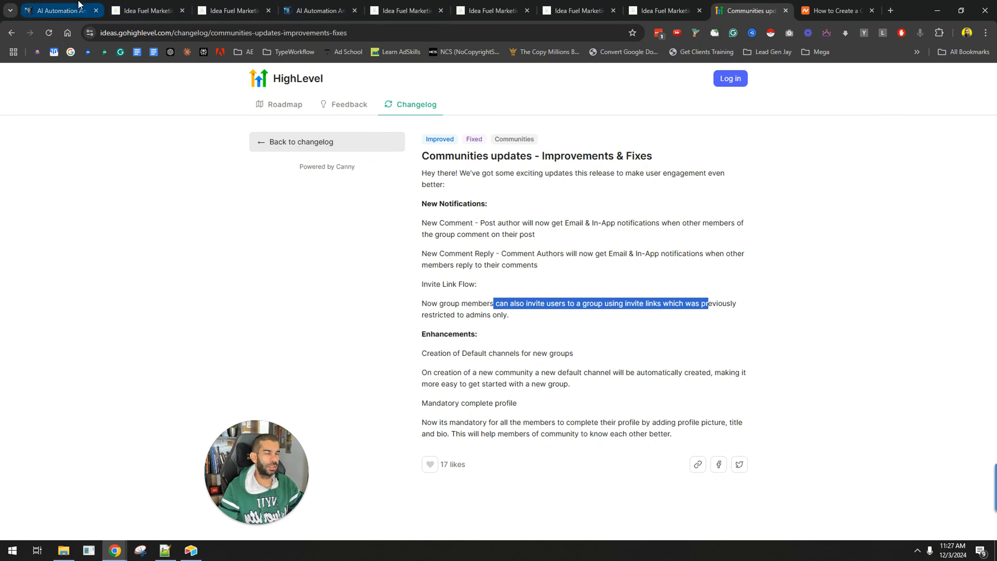
Open the group's Gamification & Rewards settings from the leaderboard and expand the Gamification levels
{"action": "left_click", "coordinate": [60, 11]}
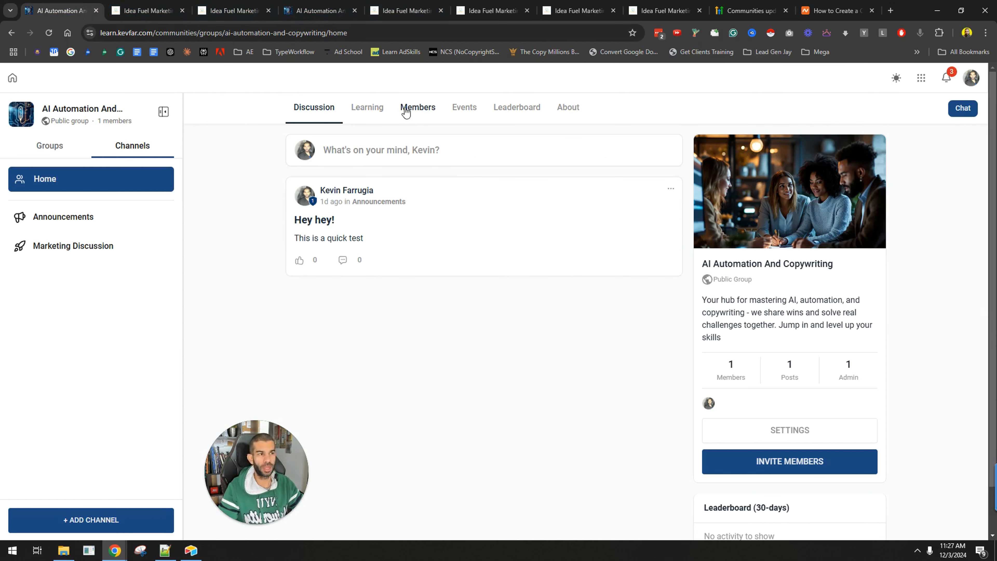
{"action": "left_click", "coordinate": [504, 113]}
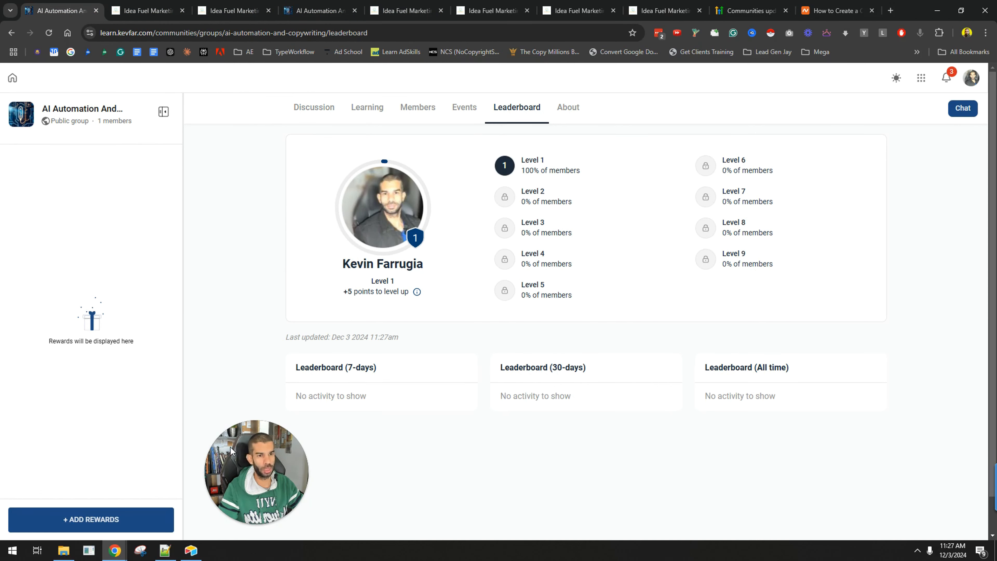
{"action": "left_click_drag", "start_coordinate": [259, 503], "coordinate": [376, 489]}
{"action": "left_click", "coordinate": [84, 519]}
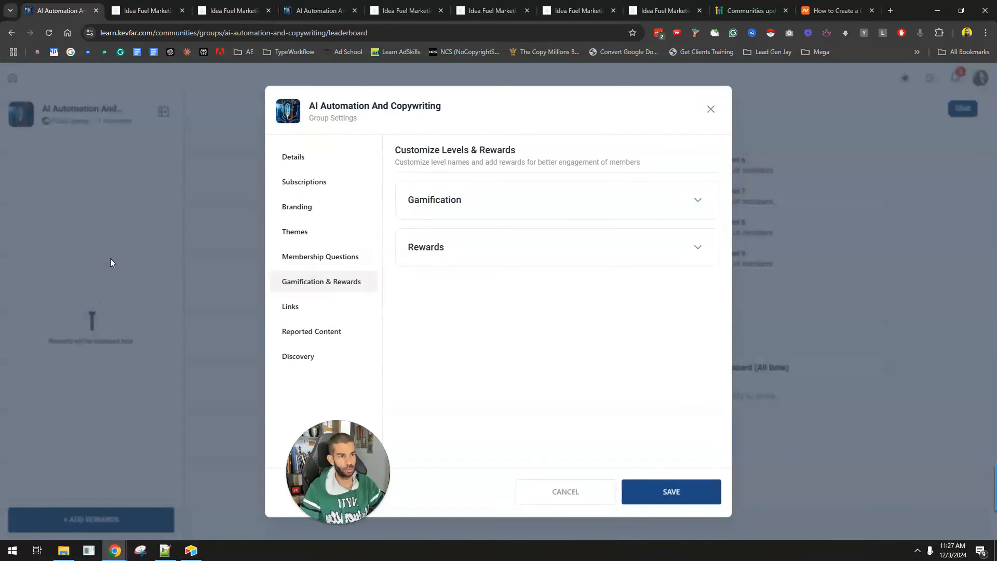
{"action": "left_click", "coordinate": [470, 202]}
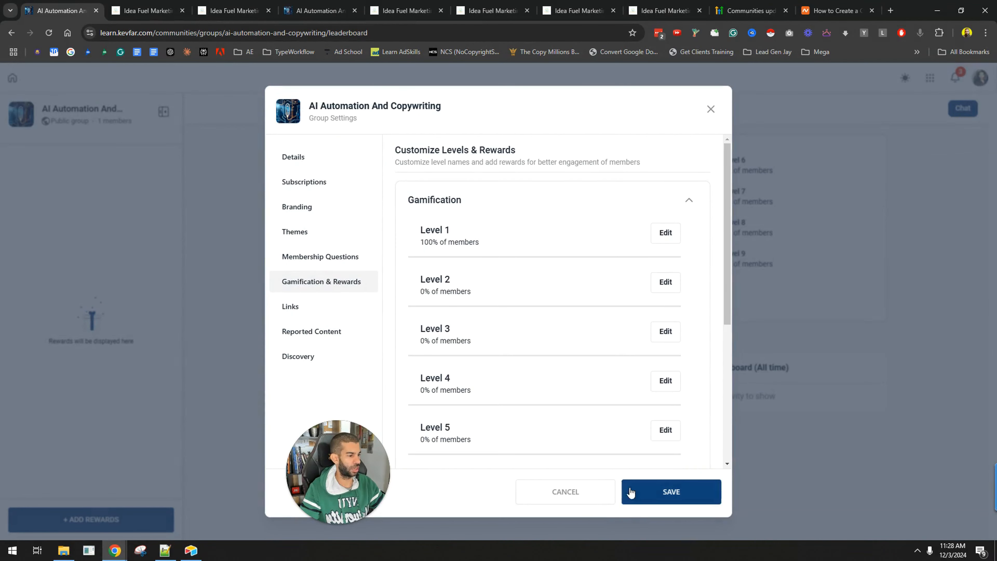
{"action": "scroll", "coordinate": [514, 405], "scroll_direction": "down", "scroll_amount": 5}
{"action": "scroll", "coordinate": [464, 439], "scroll_direction": "down", "scroll_amount": 2}
Add a reward titled "10% off on new courses" with the same text as its description
{"action": "left_click", "coordinate": [461, 423]}
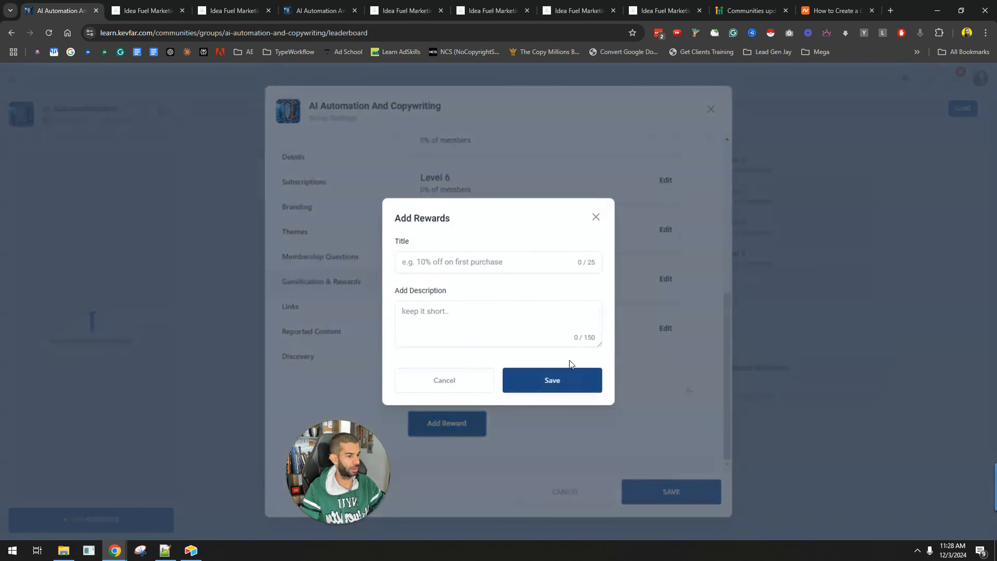
{"action": "left_click", "coordinate": [429, 318]}
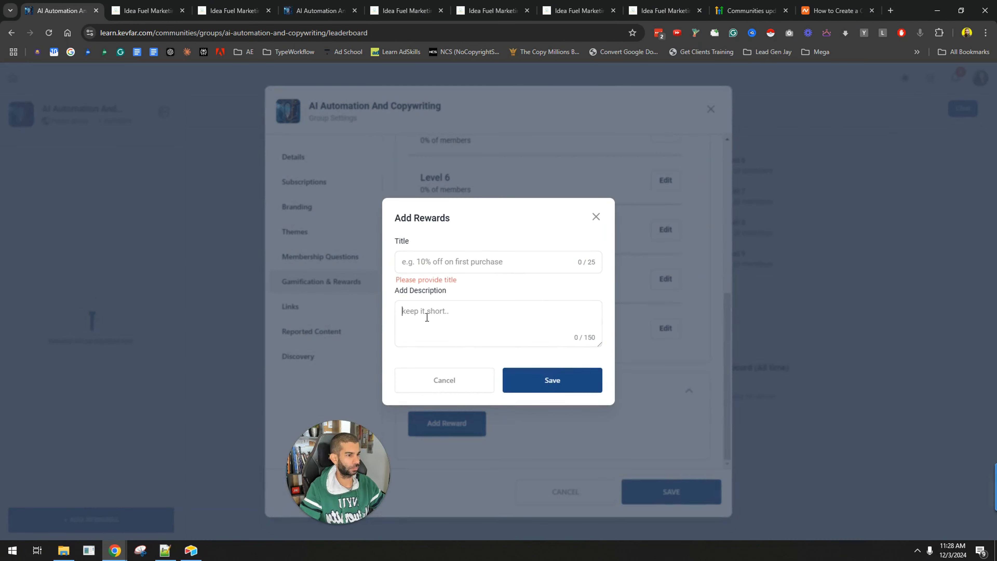
{"action": "left_click", "coordinate": [421, 254]}
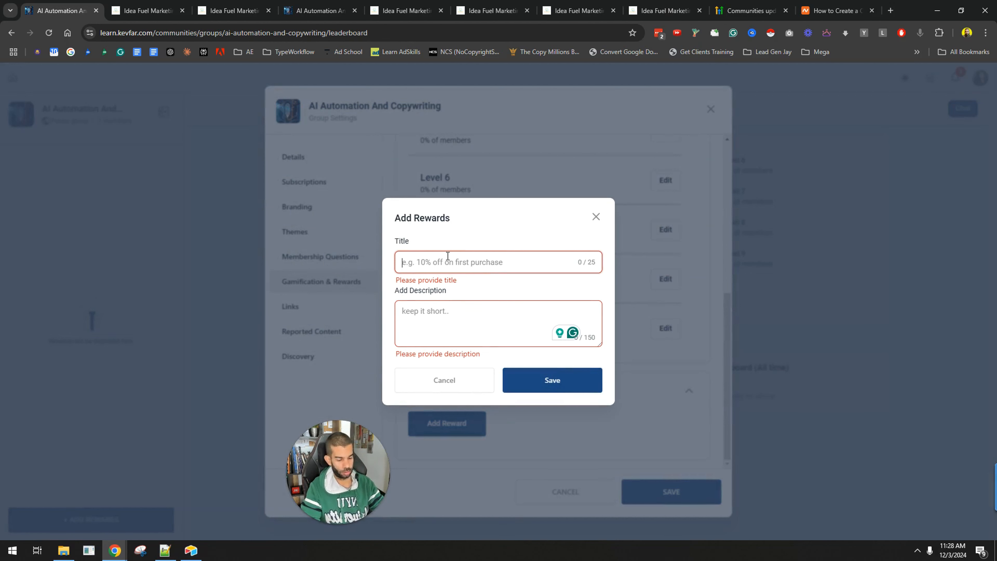
{"action": "type", "text": "10% on"}
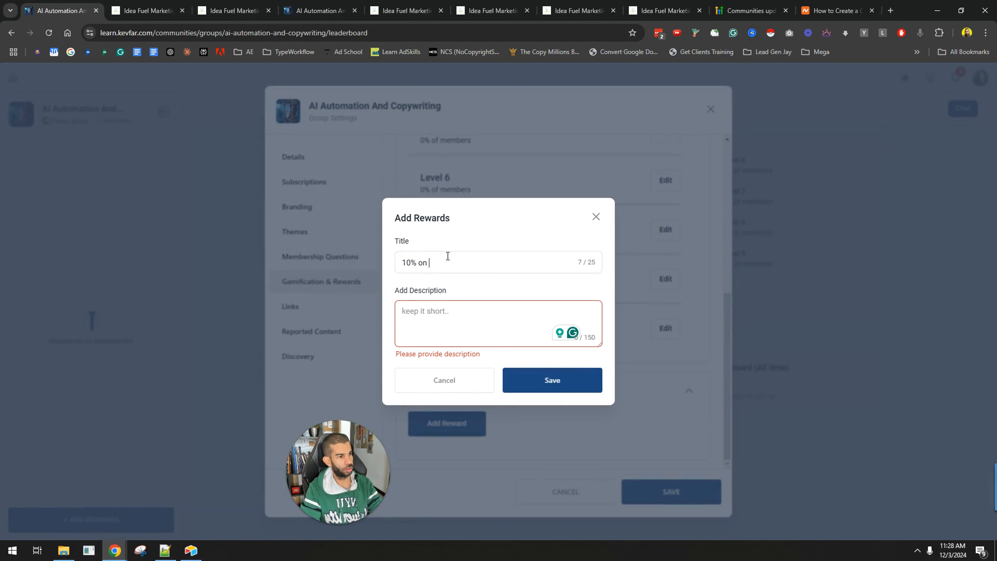
{"action": "key", "text": "BackSpace"}
{"action": "key", "text": "BackSpace"}
{"action": "type", "text": "ff on new courses"}
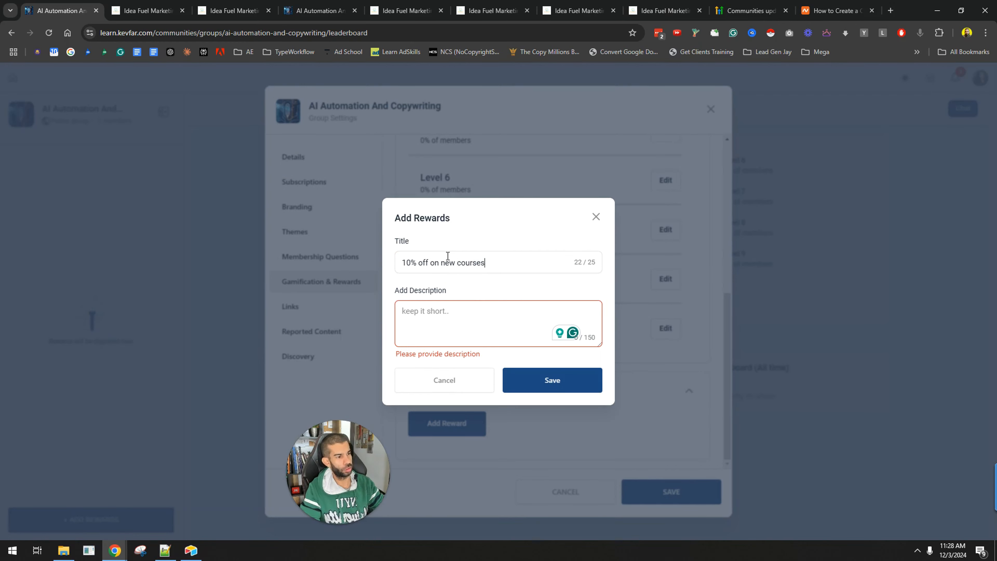
{"action": "key", "text": "ctrl+a"}
{"action": "key", "text": "ctrl+c"}
{"action": "left_click", "coordinate": [475, 328]}
{"action": "key", "text": "ctrl+v"}
{"action": "left_click", "coordinate": [550, 379]}
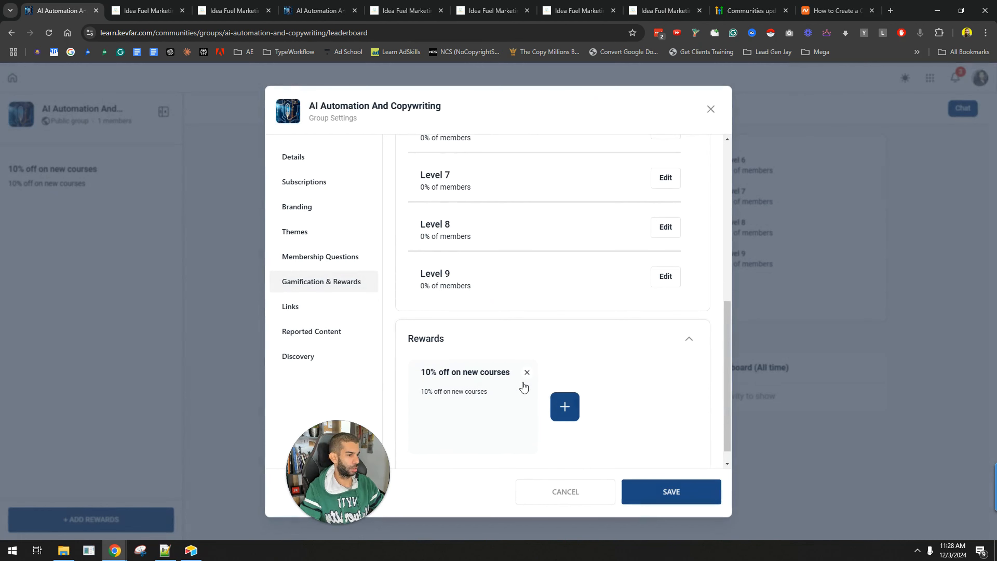
Add a second reward titled "Reach level 2 and get 50%"
{"action": "left_click", "coordinate": [577, 416]}
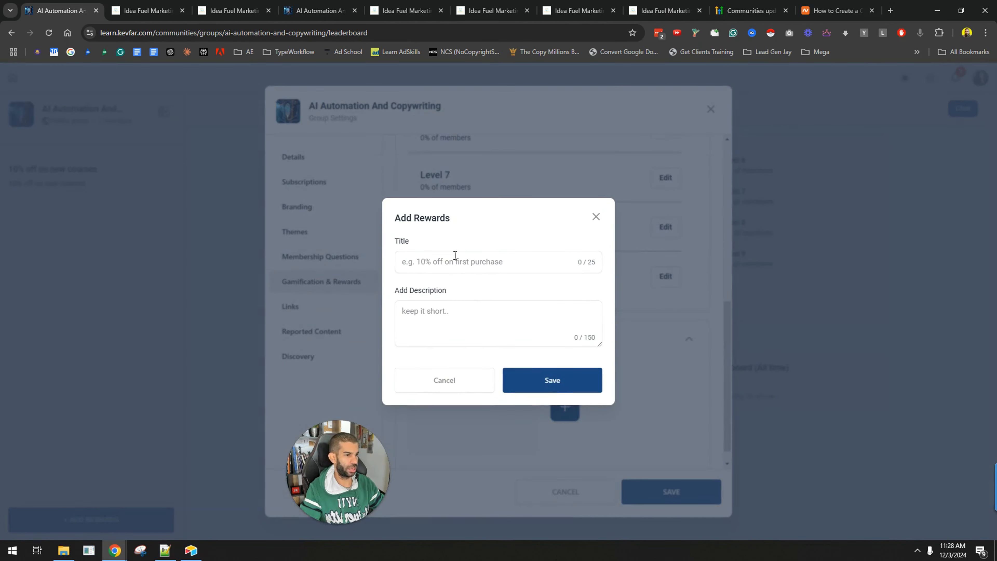
{"action": "left_click", "coordinate": [456, 261]}
{"action": "type", "text": "Reach level 2 and get 50%"}
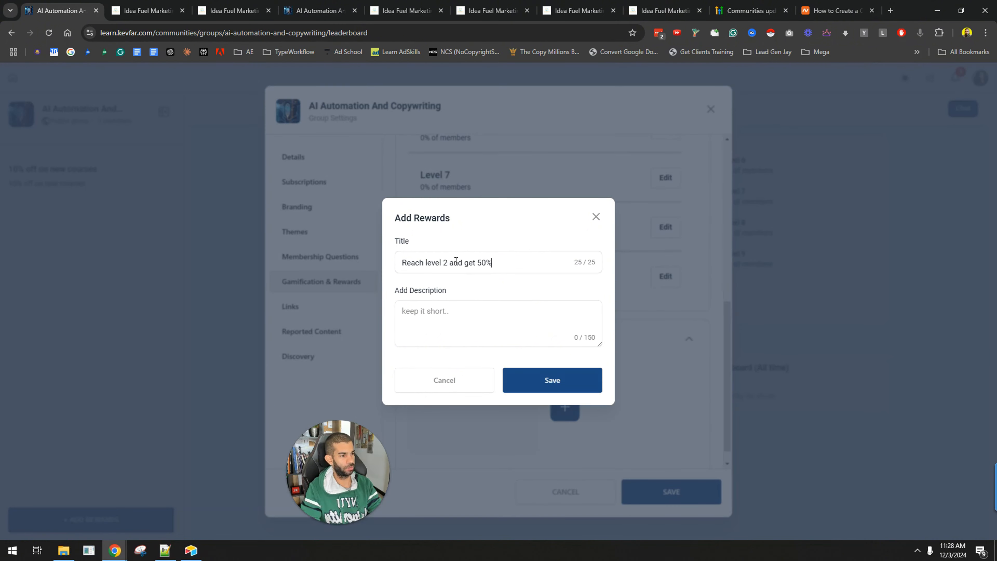
{"action": "left_click", "coordinate": [545, 383]}
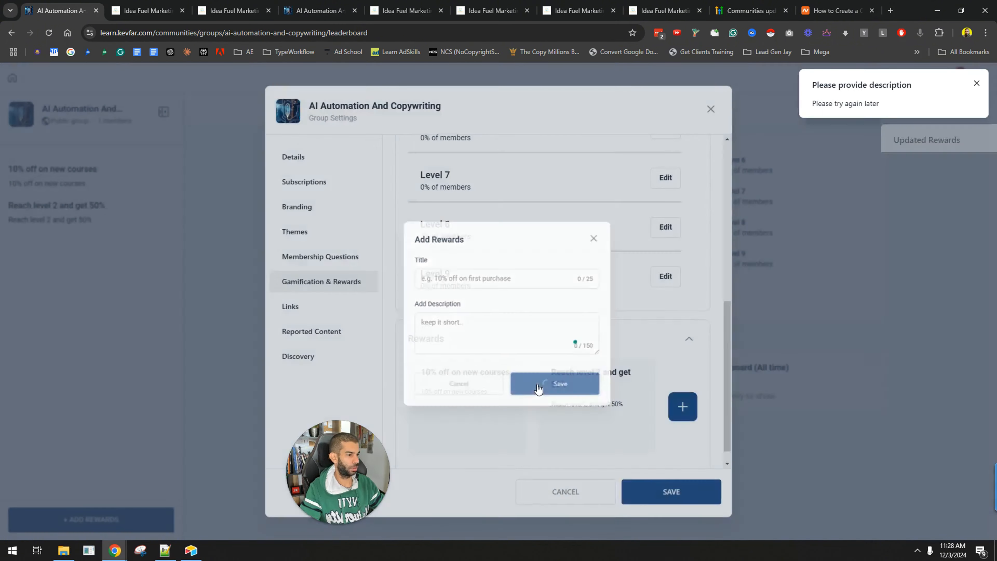
Save the group settings and close the settings dialog
{"action": "left_click", "coordinate": [648, 489]}
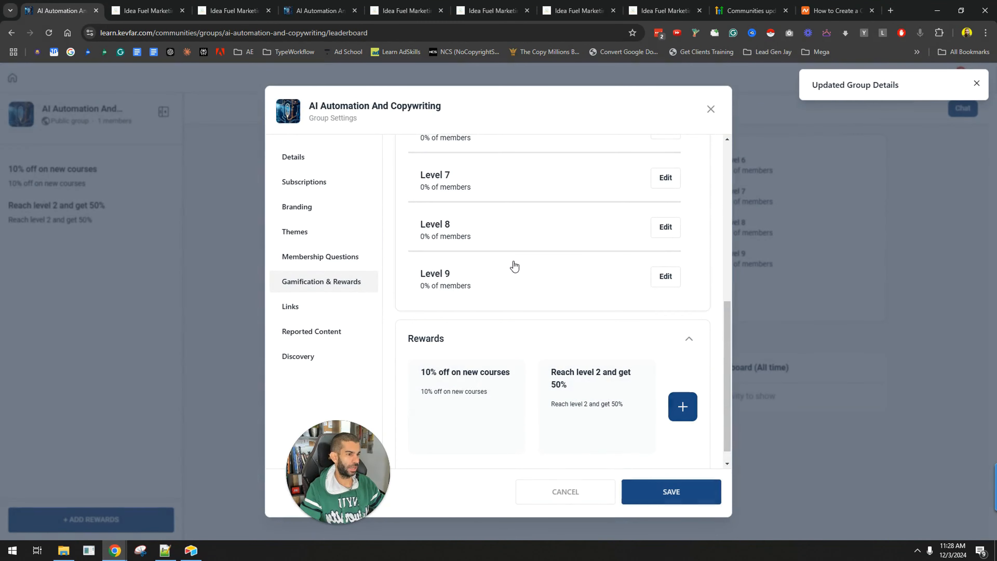
{"action": "scroll", "coordinate": [550, 294], "scroll_direction": "up", "scroll_amount": 9}
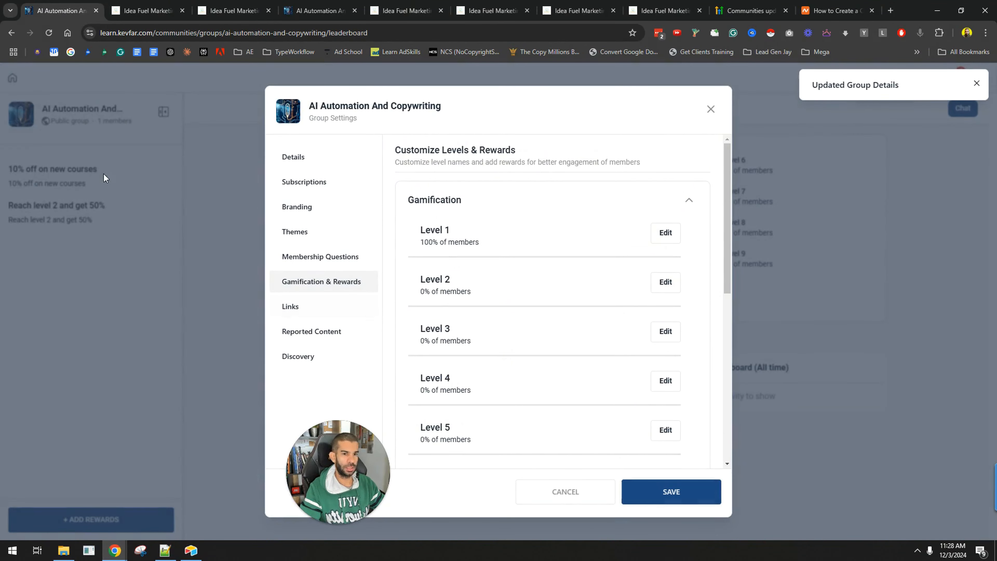
{"action": "left_click", "coordinate": [710, 108]}
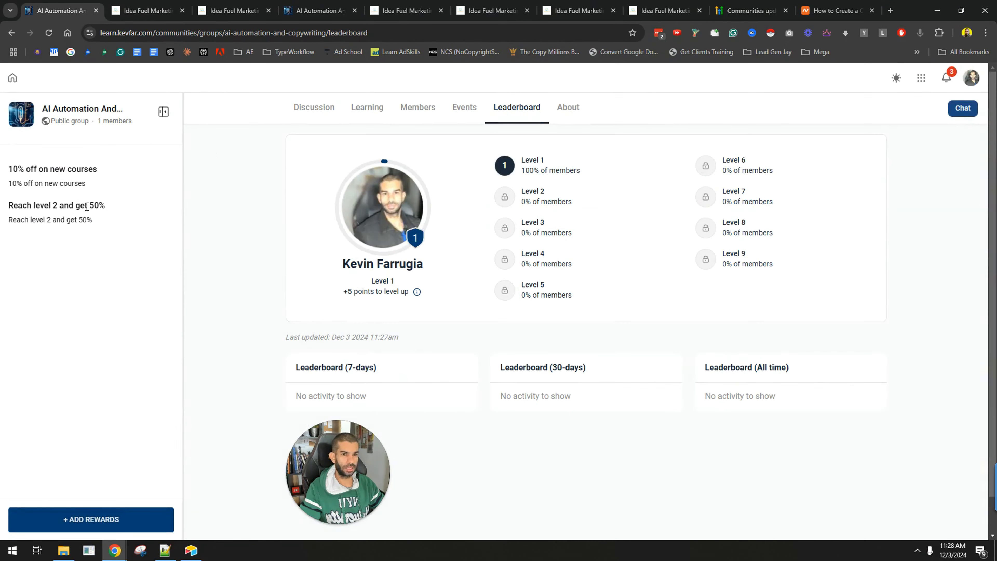
Examine the rewards listed in the leaderboard's rewards sidebar
{"action": "left_click_drag", "start_coordinate": [27, 168], "coordinate": [101, 197]}
{"action": "left_click", "coordinate": [81, 249]}
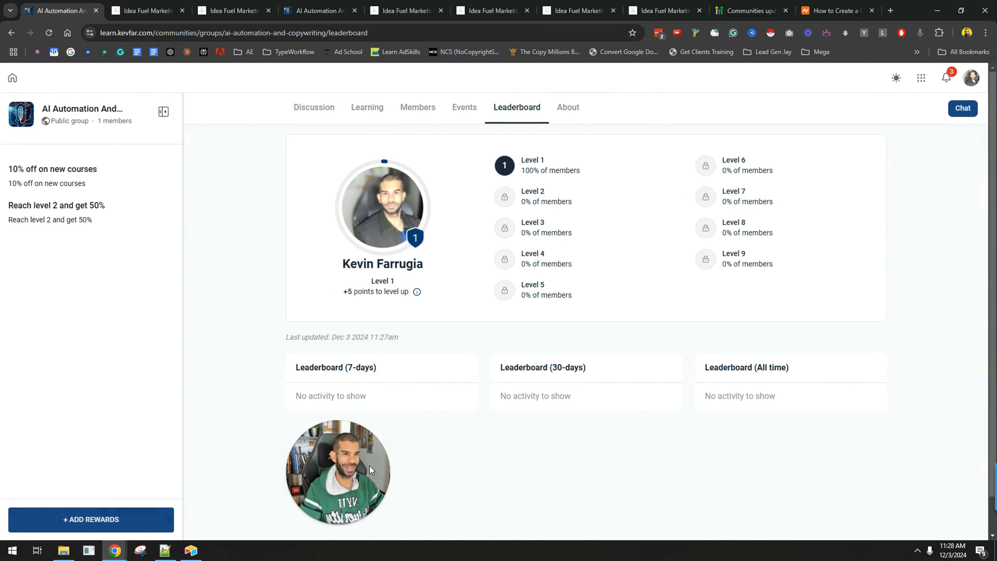
{"action": "left_click_drag", "start_coordinate": [18, 170], "coordinate": [69, 184]}
{"action": "left_click", "coordinate": [92, 267]}
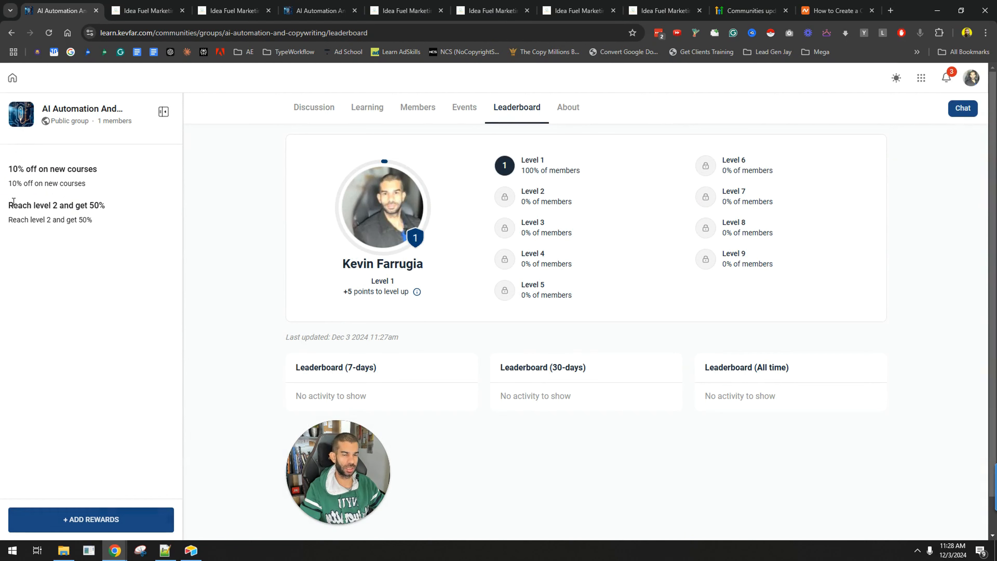
{"action": "left_click_drag", "start_coordinate": [13, 202], "coordinate": [73, 250]}
{"action": "left_click", "coordinate": [75, 274]}
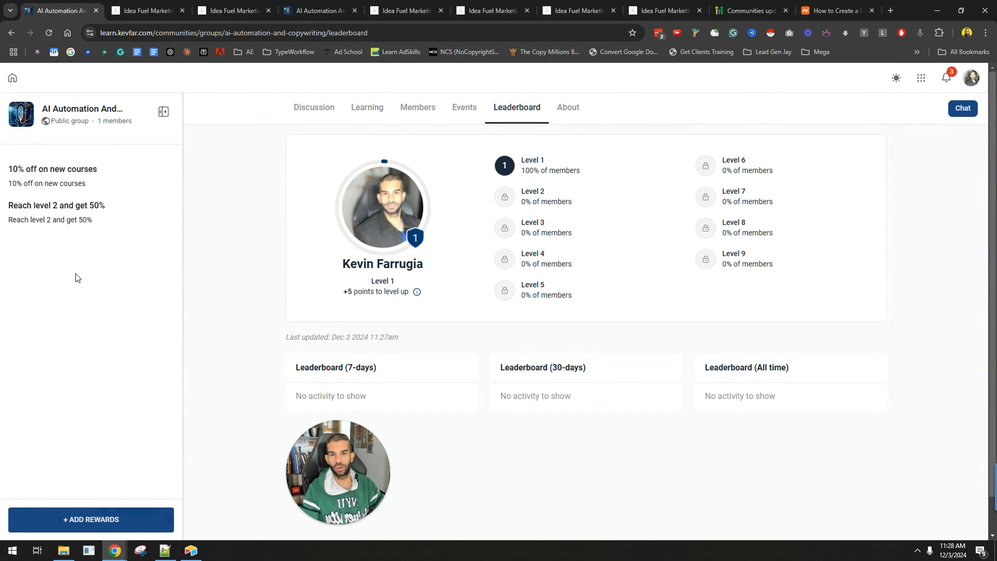
{"action": "left_click_drag", "start_coordinate": [31, 206], "coordinate": [91, 206]}
{"action": "left_click", "coordinate": [51, 217]}
{"action": "left_click_drag", "start_coordinate": [9, 220], "coordinate": [89, 221]}
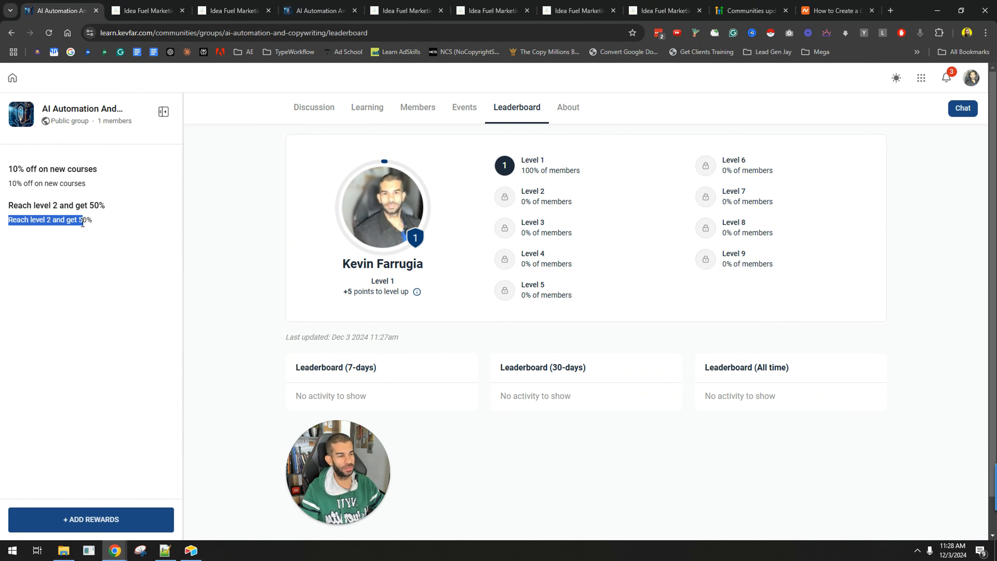
{"action": "left_click", "coordinate": [229, 357]}
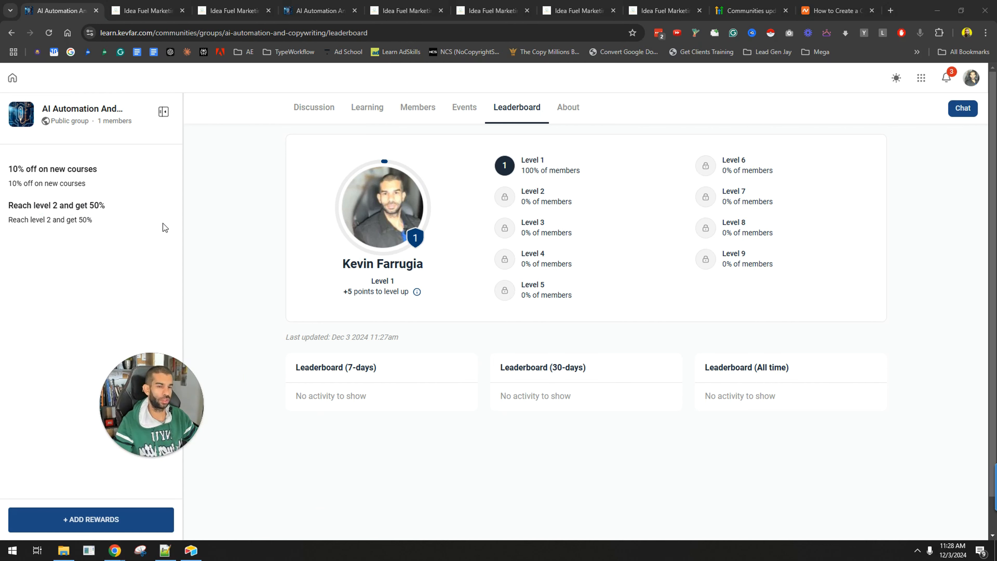
{"action": "left_click_drag", "start_coordinate": [22, 204], "coordinate": [76, 222]}
{"action": "left_click", "coordinate": [71, 216]}
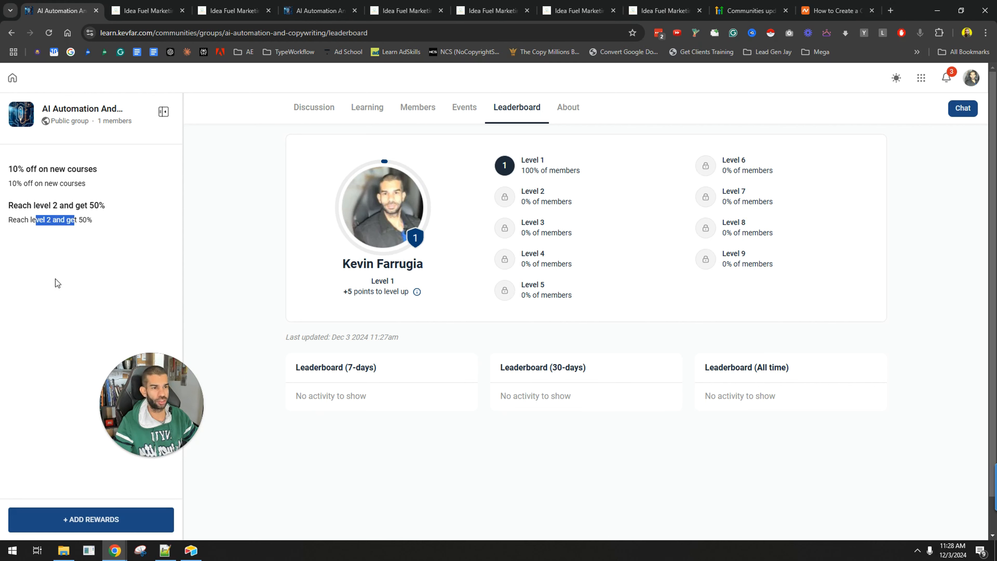
{"action": "left_click", "coordinate": [56, 279]}
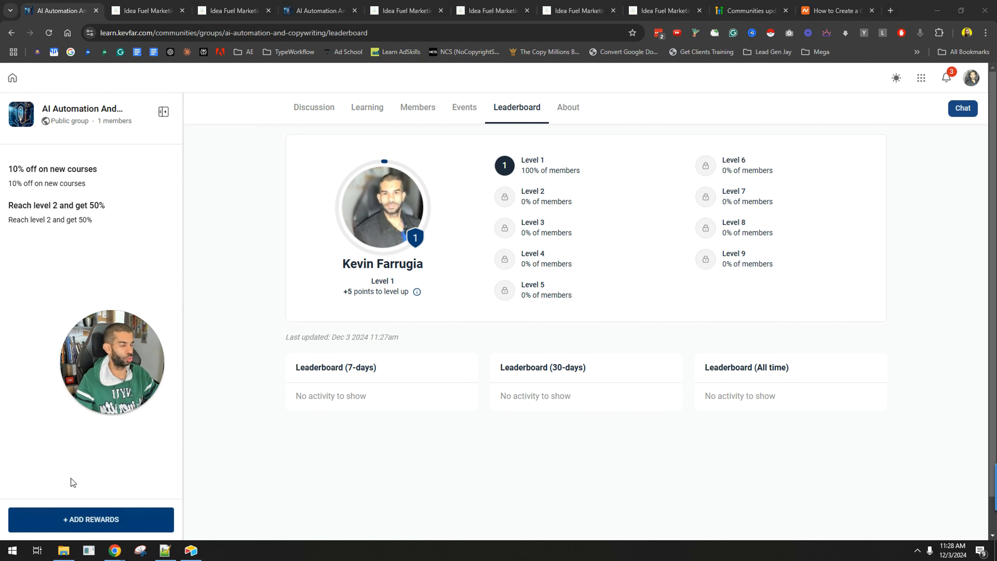
Reopen the Gamification & Rewards settings and name Level 1 "noob"
{"action": "left_click", "coordinate": [115, 521]}
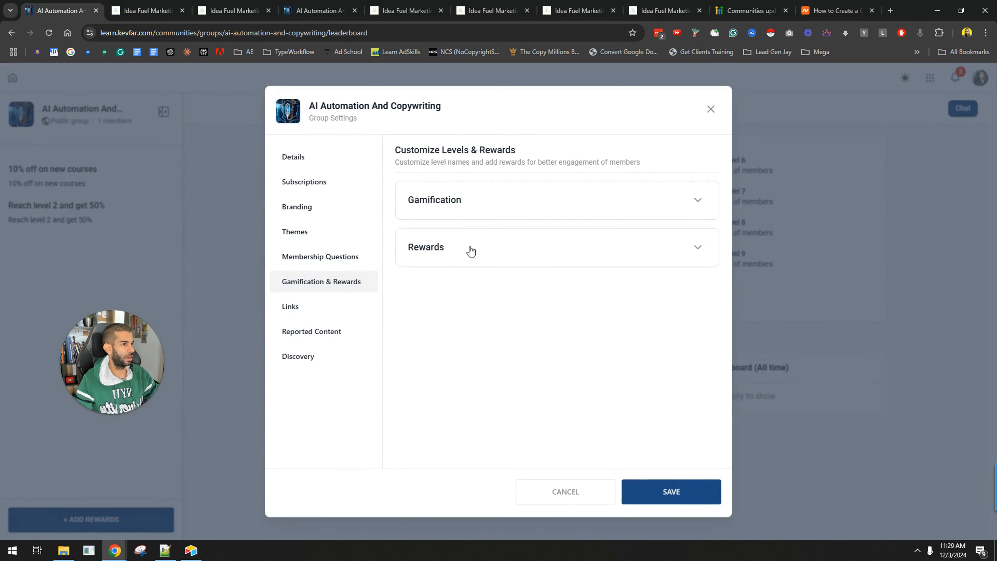
{"action": "left_click", "coordinate": [698, 199]}
{"action": "left_click", "coordinate": [667, 236]}
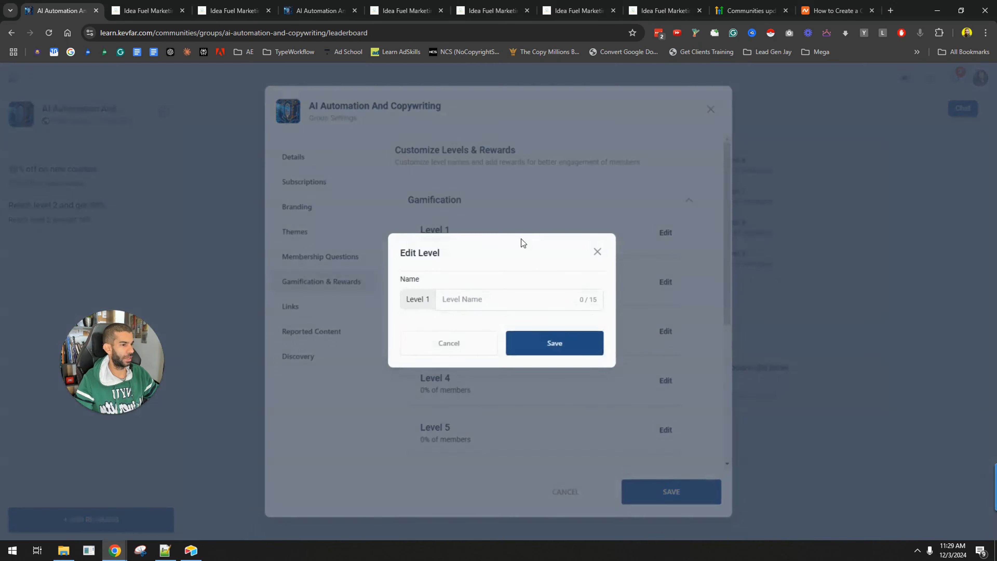
{"action": "type", "text": "noob"}
{"action": "left_click", "coordinate": [552, 348]}
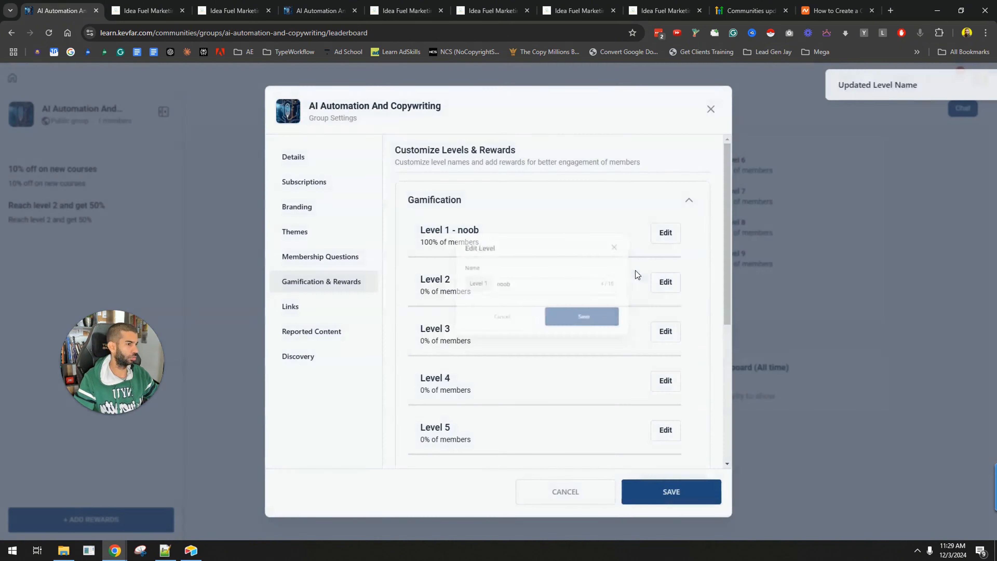
Name Level 2 "super" and save the group settings
{"action": "left_click", "coordinate": [666, 282]}
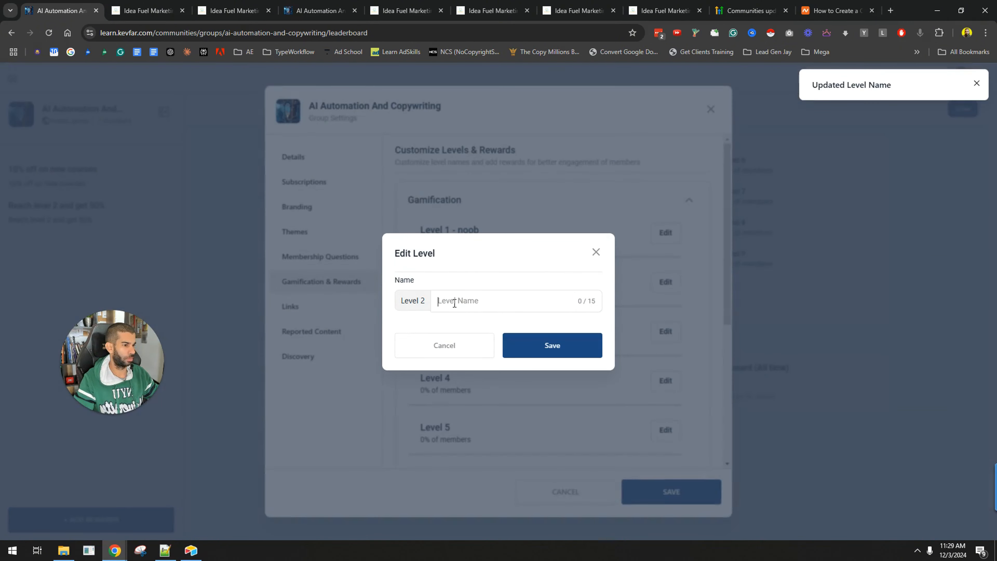
{"action": "type", "text": "super"}
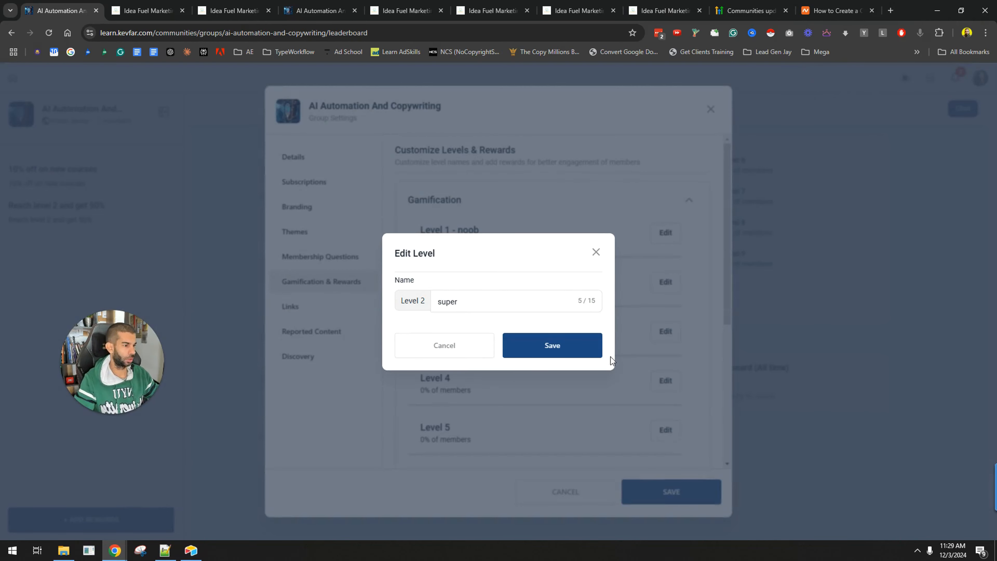
{"action": "left_click", "coordinate": [598, 353]}
{"action": "left_click", "coordinate": [656, 500]}
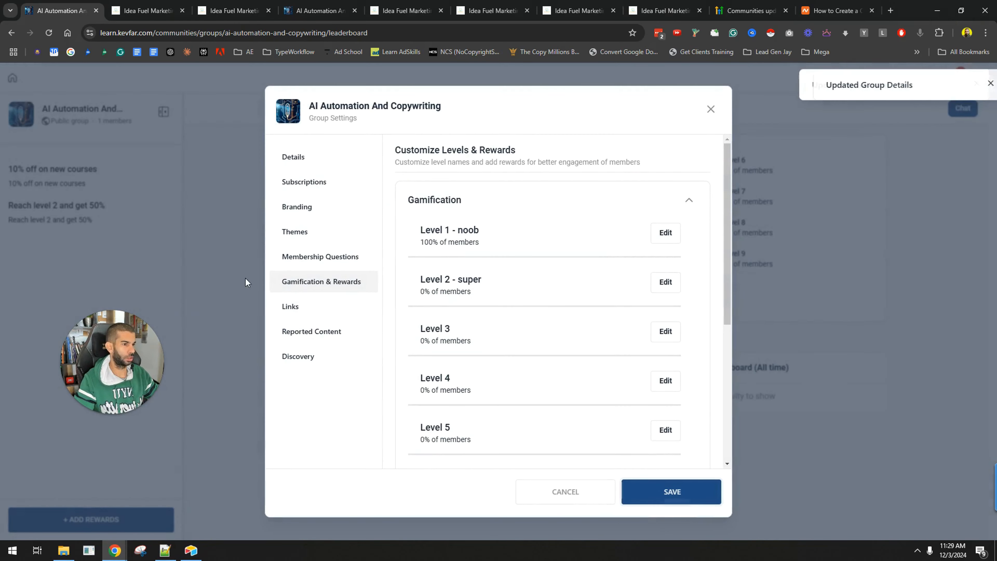
Turn off the group's Accessible from switcher option in the Details settings
{"action": "left_click", "coordinate": [318, 162]}
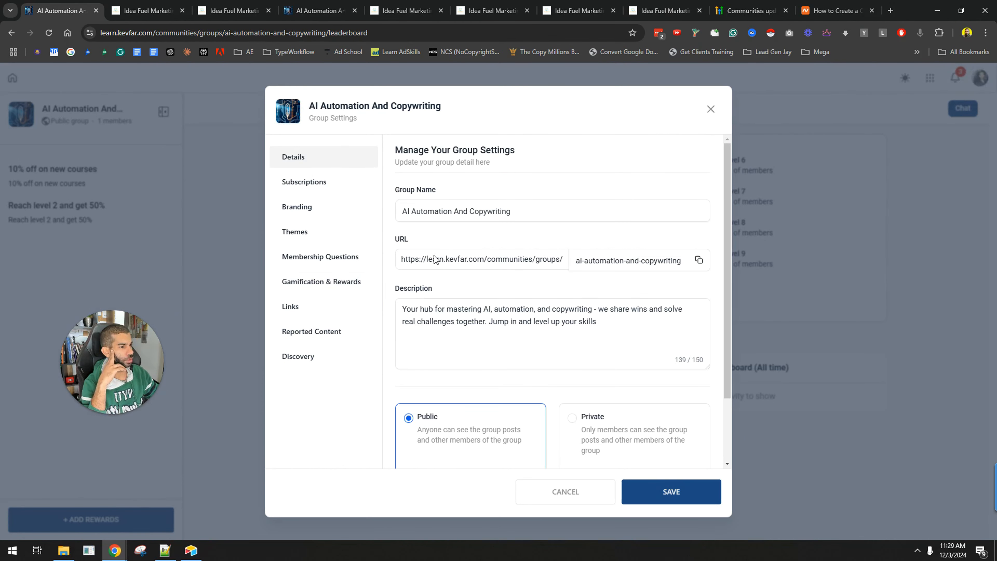
{"action": "scroll", "coordinate": [448, 253], "scroll_direction": "down", "scroll_amount": 2}
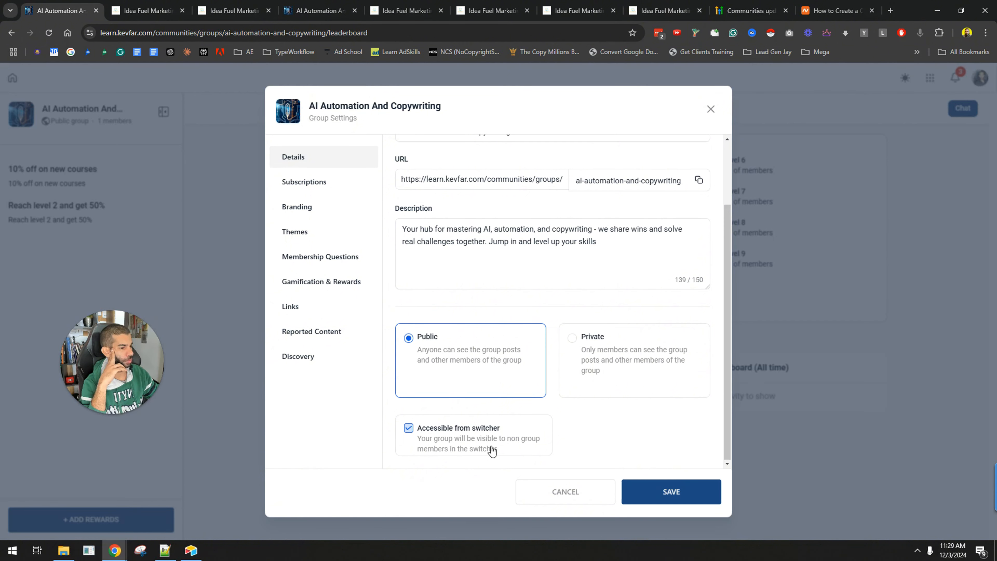
{"action": "left_click", "coordinate": [408, 431]}
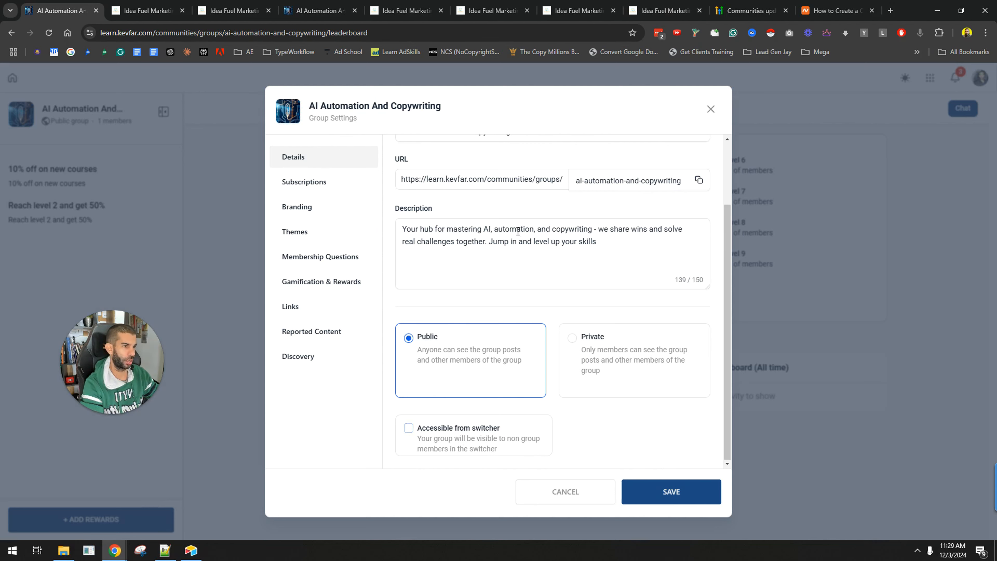
{"action": "scroll", "coordinate": [553, 306], "scroll_direction": "up", "scroll_amount": 2}
{"action": "scroll", "coordinate": [463, 298], "scroll_direction": "down", "scroll_amount": 2}
Add a $20 USD recurring monthly subscription price with 0 trial days
{"action": "left_click", "coordinate": [319, 183]}
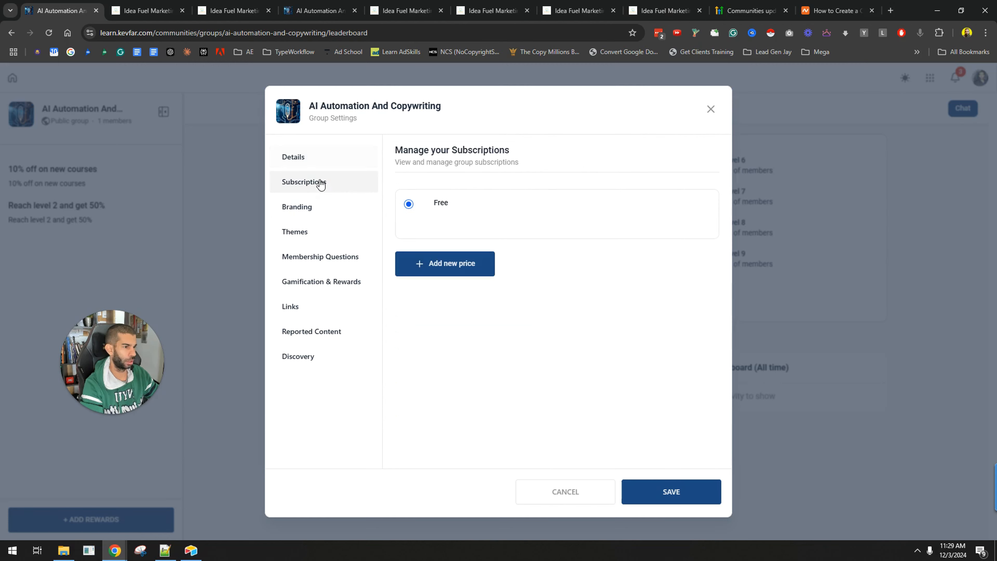
{"action": "left_click", "coordinate": [451, 278]}
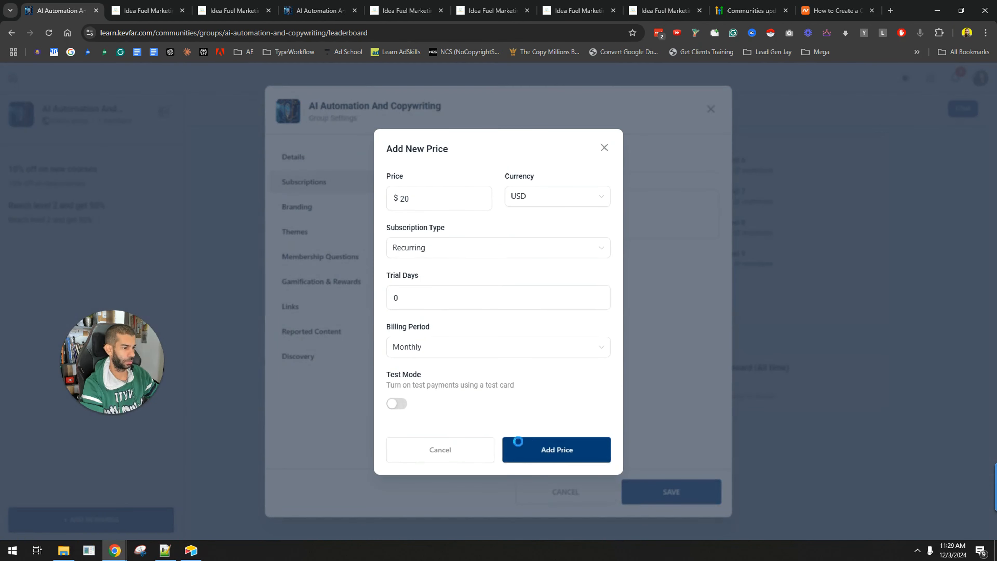
{"action": "left_click", "coordinate": [557, 450]}
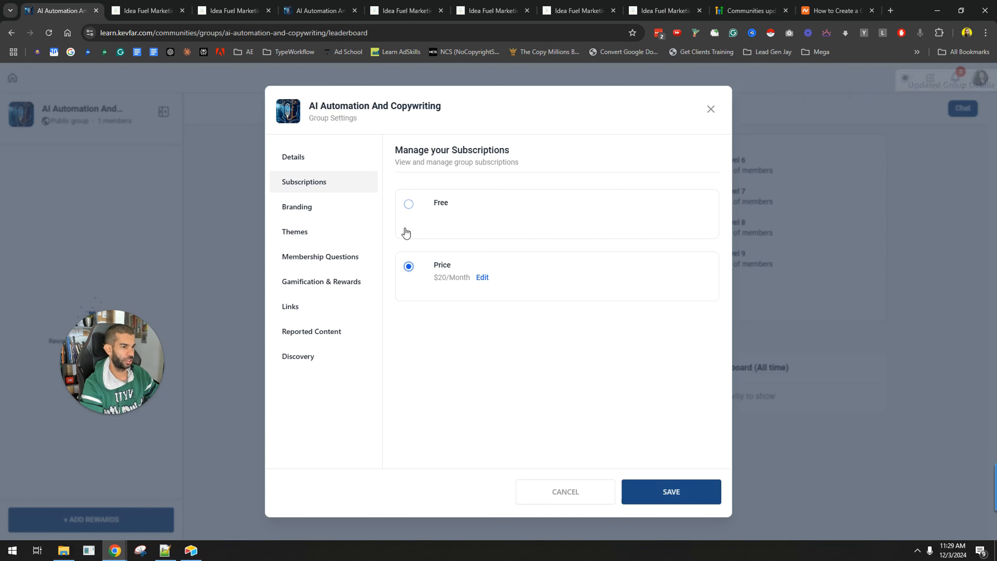
Switch the group appearance to Dark mode with the Azure Dreams community theme
{"action": "left_click", "coordinate": [311, 207]}
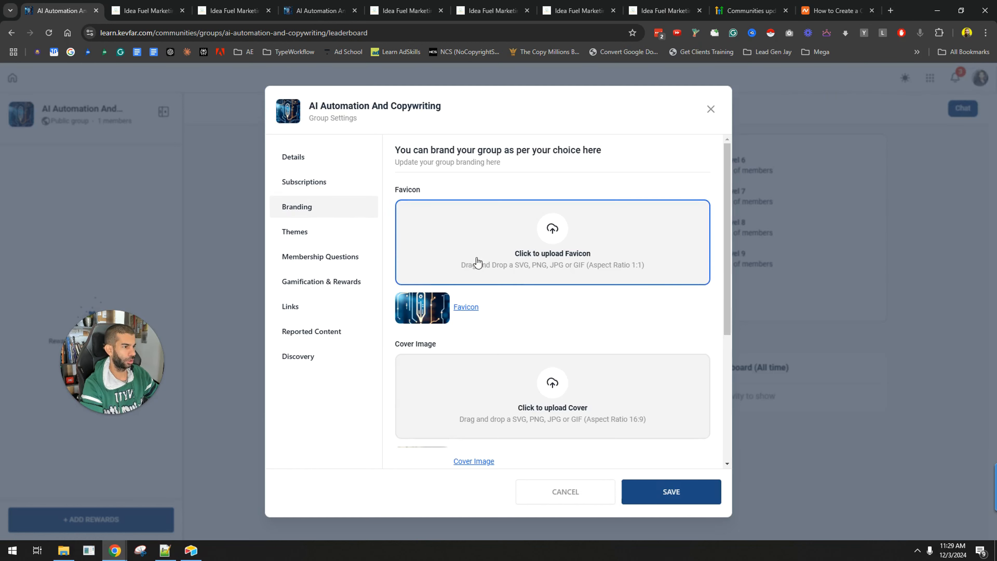
{"action": "scroll", "coordinate": [474, 275], "scroll_direction": "down", "scroll_amount": 5}
{"action": "left_click", "coordinate": [319, 234]}
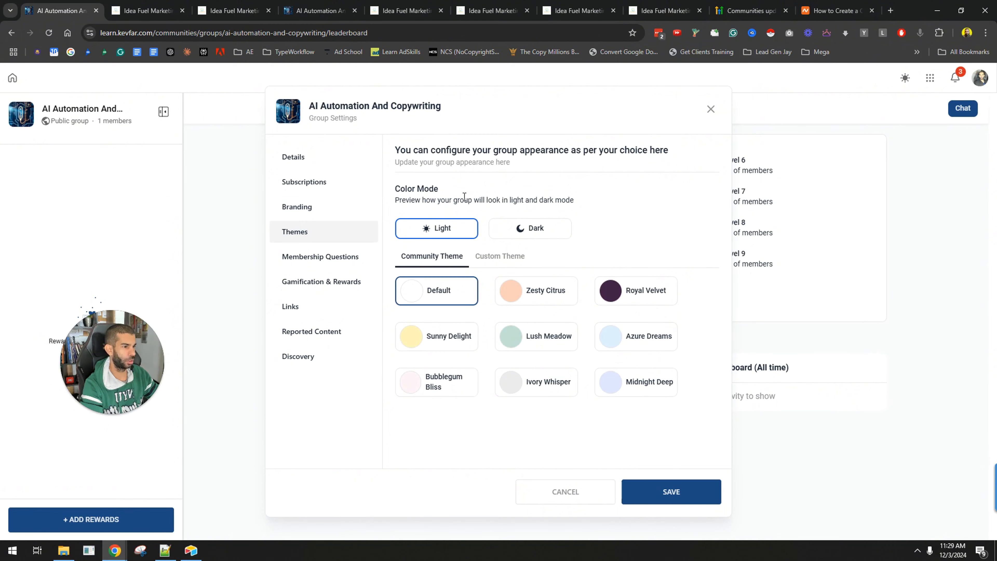
{"action": "left_click", "coordinate": [522, 232]}
{"action": "left_click", "coordinate": [534, 290]}
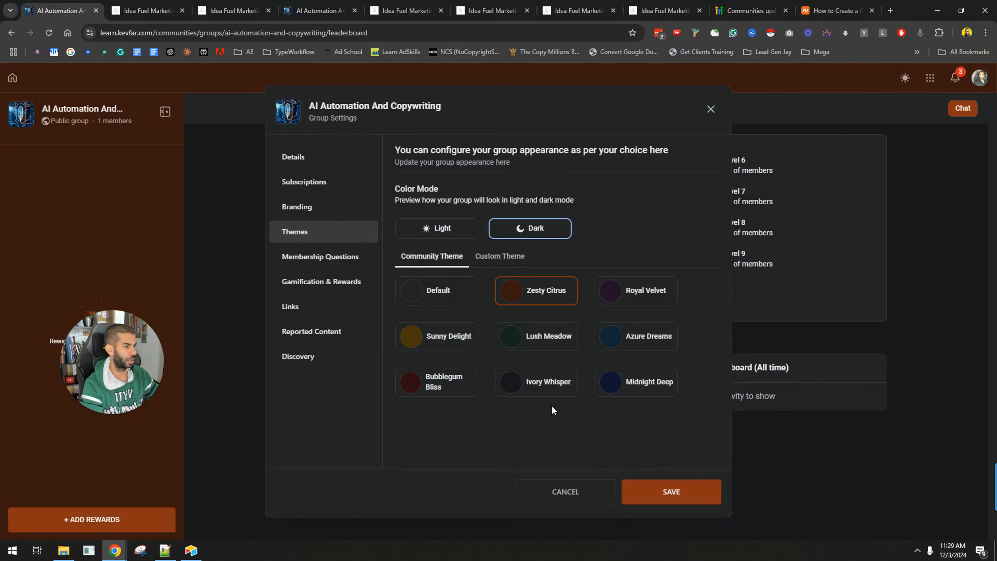
{"action": "left_click", "coordinate": [624, 340]}
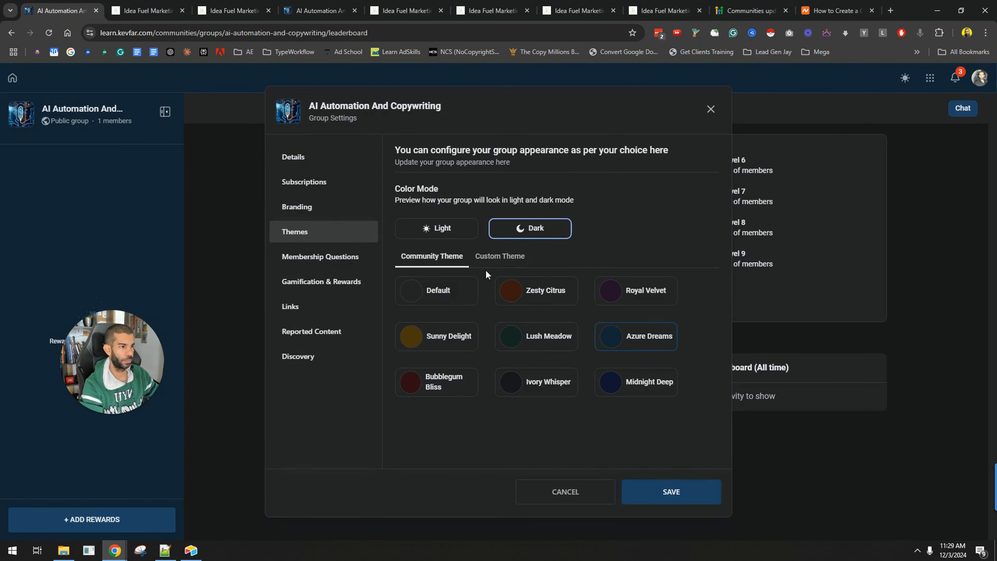
Add the textbox membership question "what's your name?" and enable Membership Questions
{"action": "left_click", "coordinate": [331, 258]}
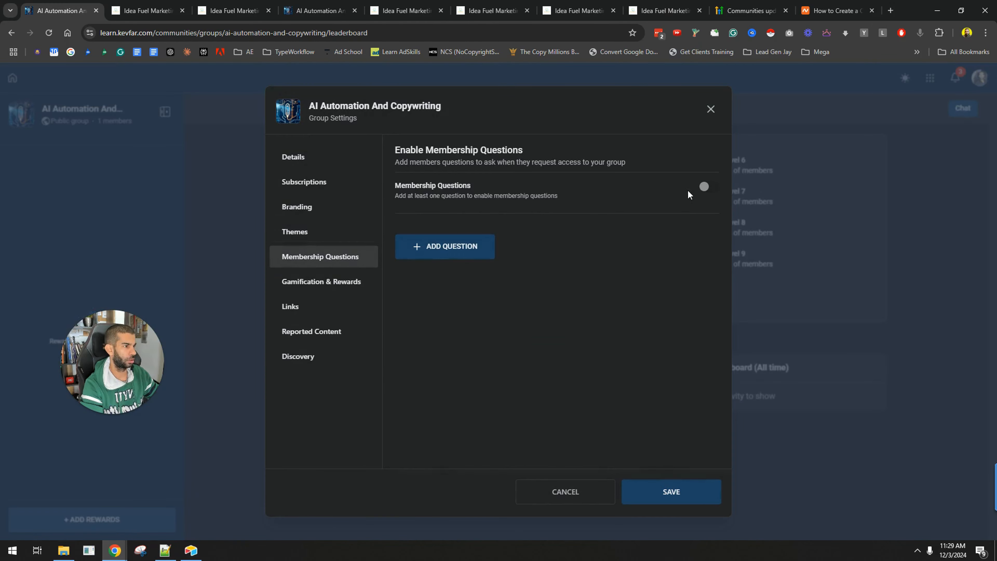
{"action": "left_click", "coordinate": [436, 247]}
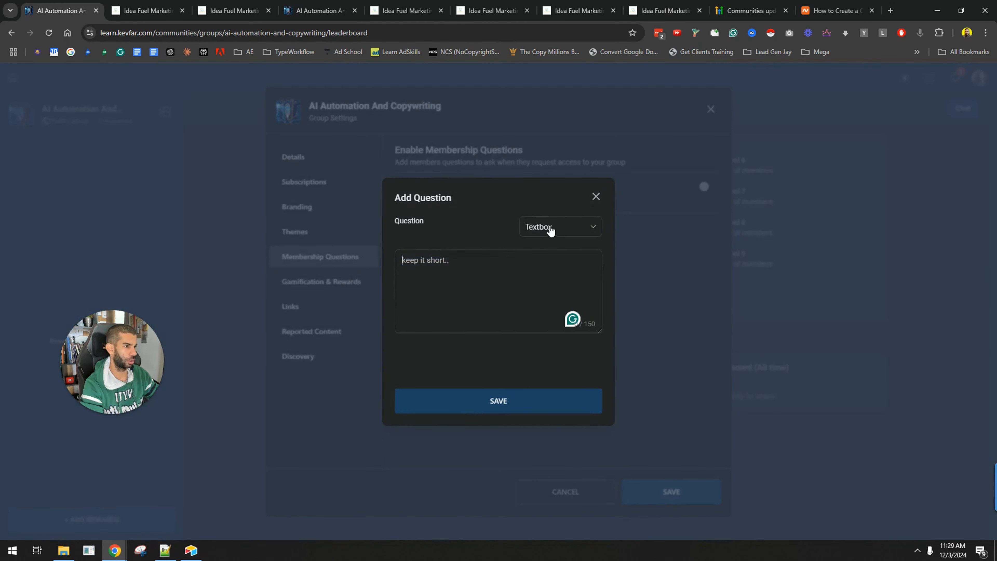
{"action": "type", "text": "what's your name?"}
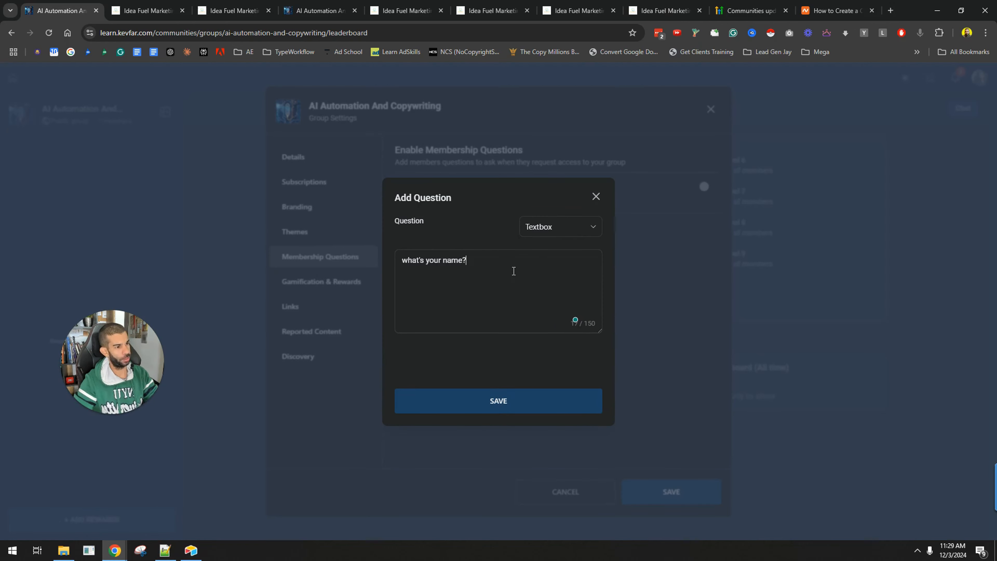
{"action": "left_click", "coordinate": [534, 404]}
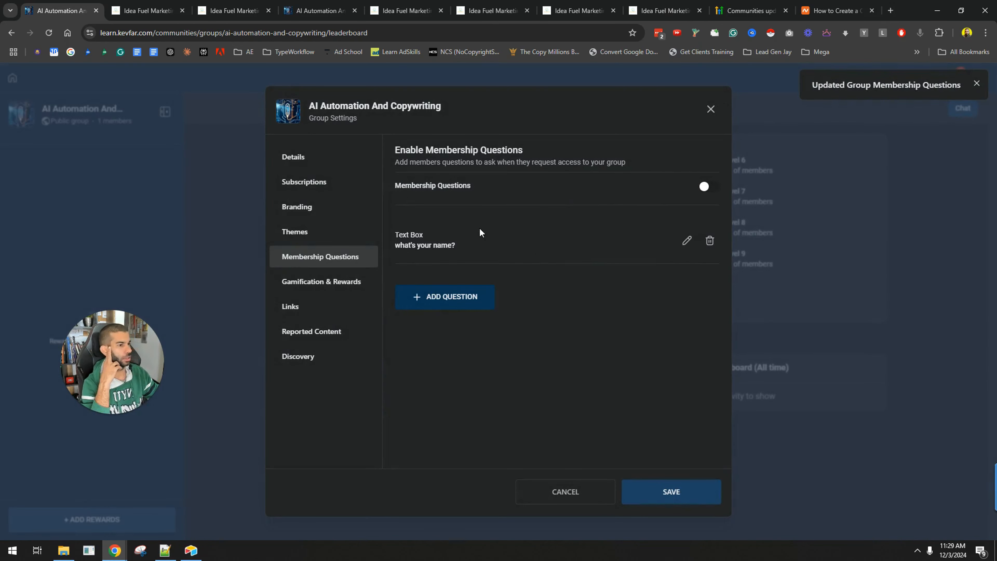
{"action": "left_click", "coordinate": [709, 186]}
{"action": "left_click_drag", "start_coordinate": [416, 161], "coordinate": [599, 164]}
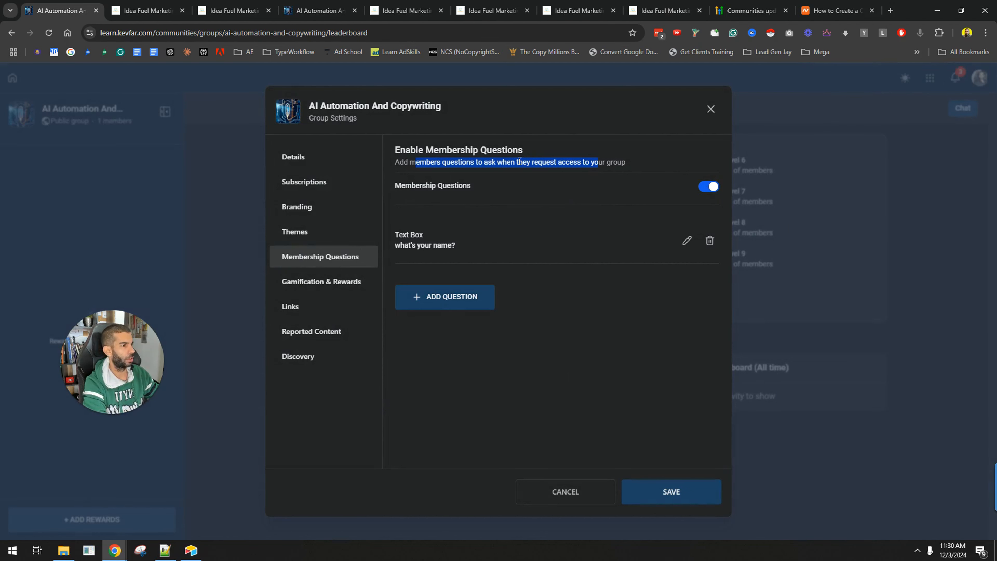
Browse the Links and Reported Content sections of the group settings
{"action": "left_click", "coordinate": [312, 282]}
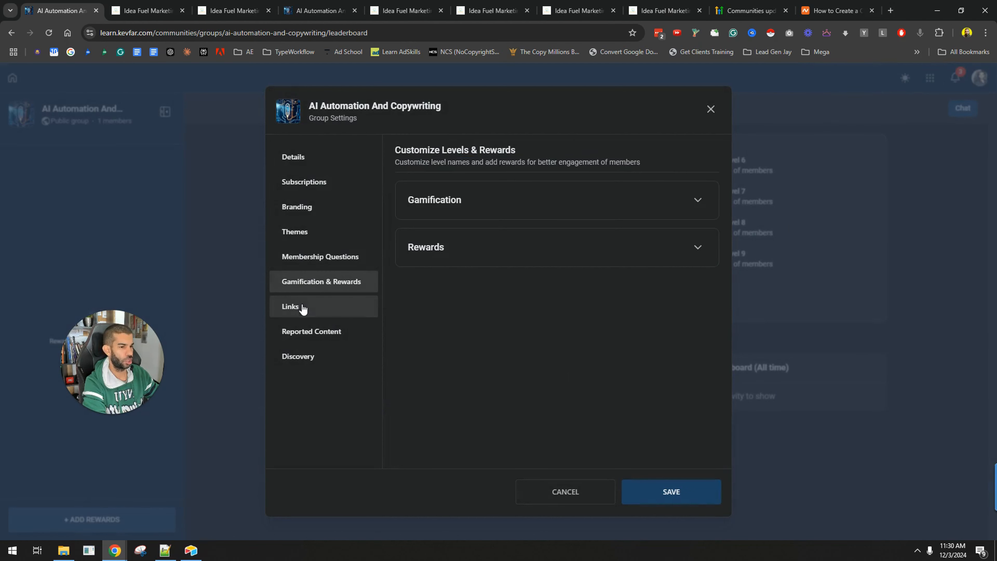
{"action": "left_click", "coordinate": [312, 309]}
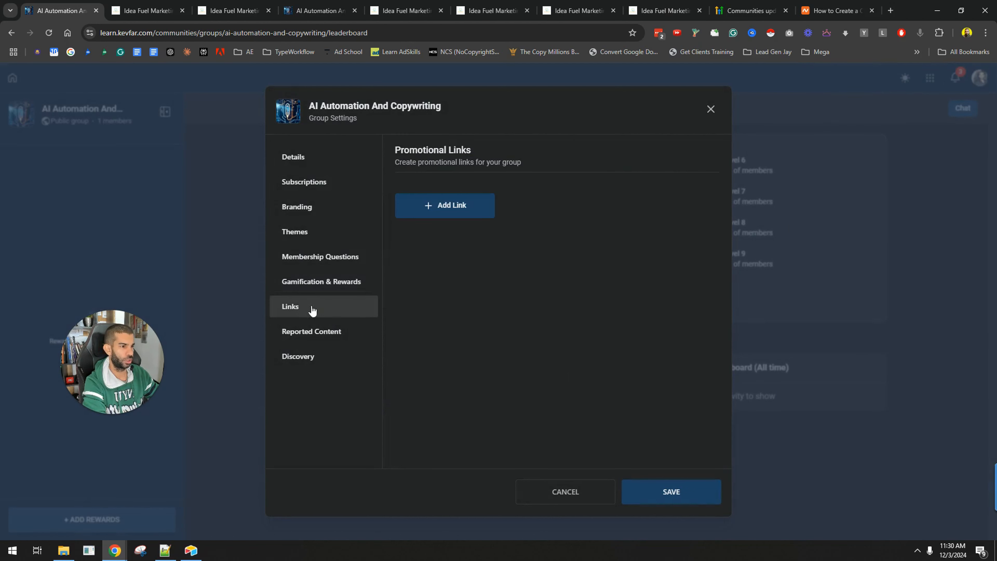
{"action": "left_click", "coordinate": [469, 214]}
{"action": "left_click", "coordinate": [440, 380]}
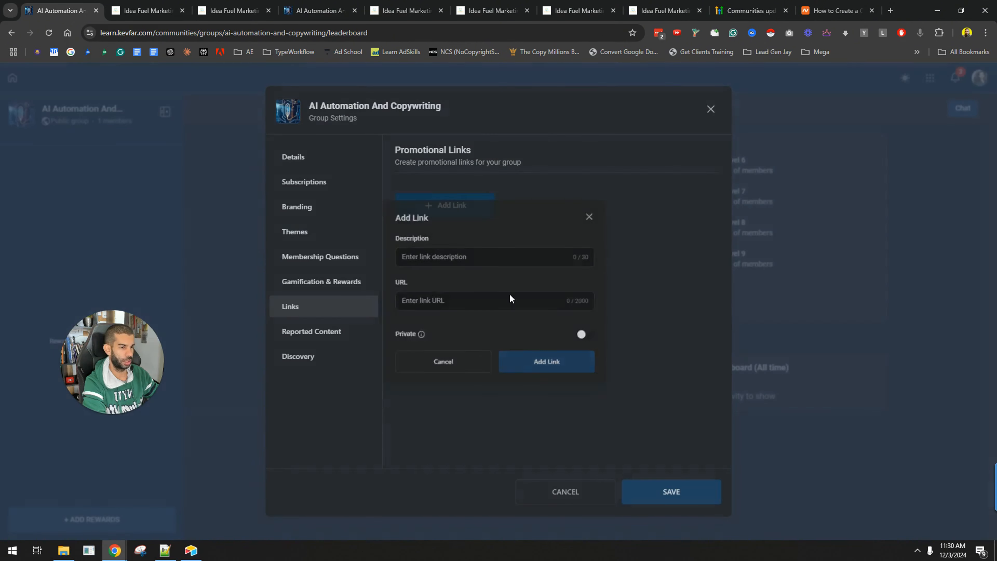
{"action": "left_click", "coordinate": [353, 339]}
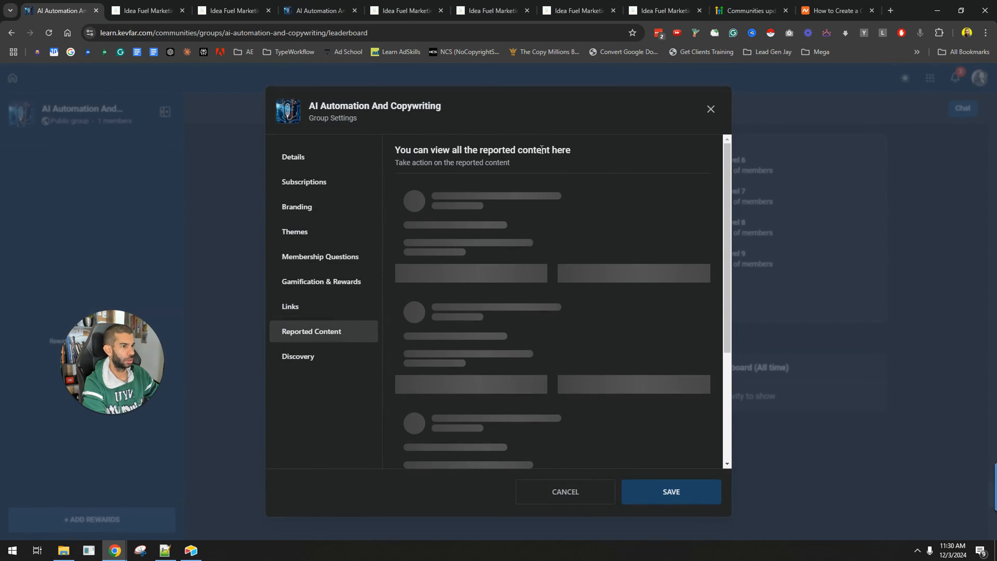
Enable Discovery for the group in the group settings, then save and confirm the changes
{"action": "left_click_drag", "start_coordinate": [421, 150], "coordinate": [547, 186]}
{"action": "left_click", "coordinate": [544, 191]}
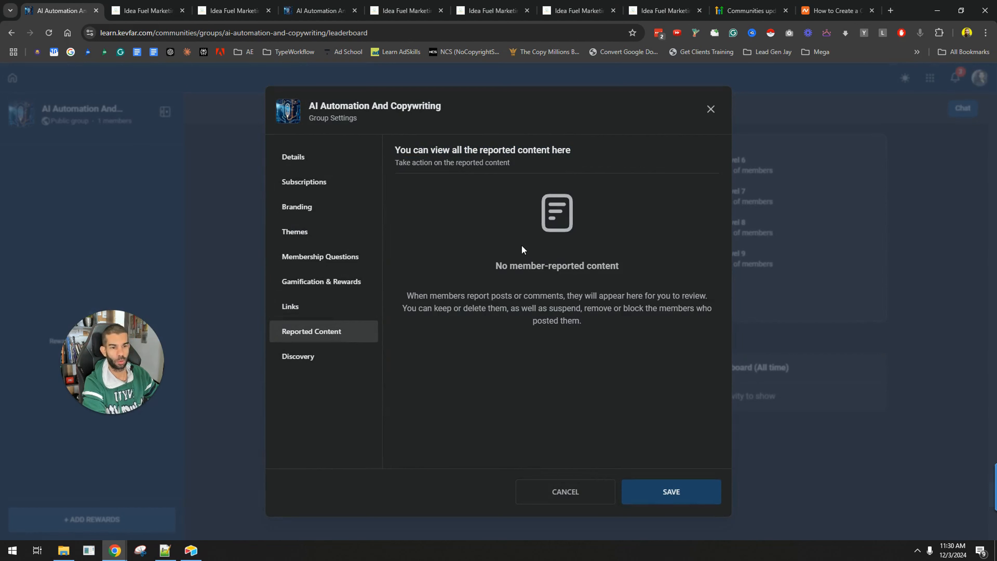
{"action": "left_click", "coordinate": [303, 358]}
{"action": "left_click", "coordinate": [454, 154]}
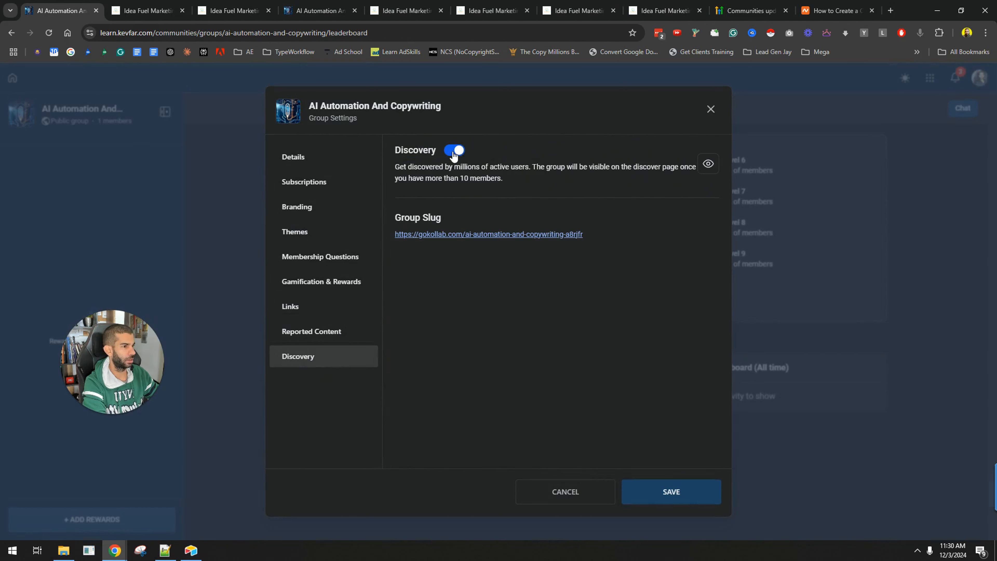
{"action": "left_click_drag", "start_coordinate": [426, 168], "coordinate": [561, 179]}
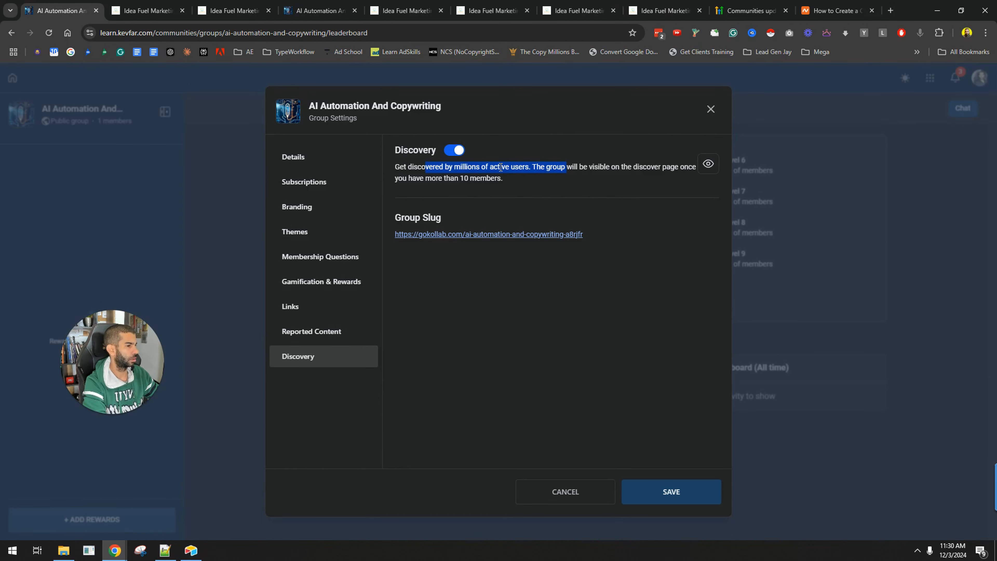
{"action": "left_click", "coordinate": [561, 166]}
{"action": "left_click", "coordinate": [680, 487]}
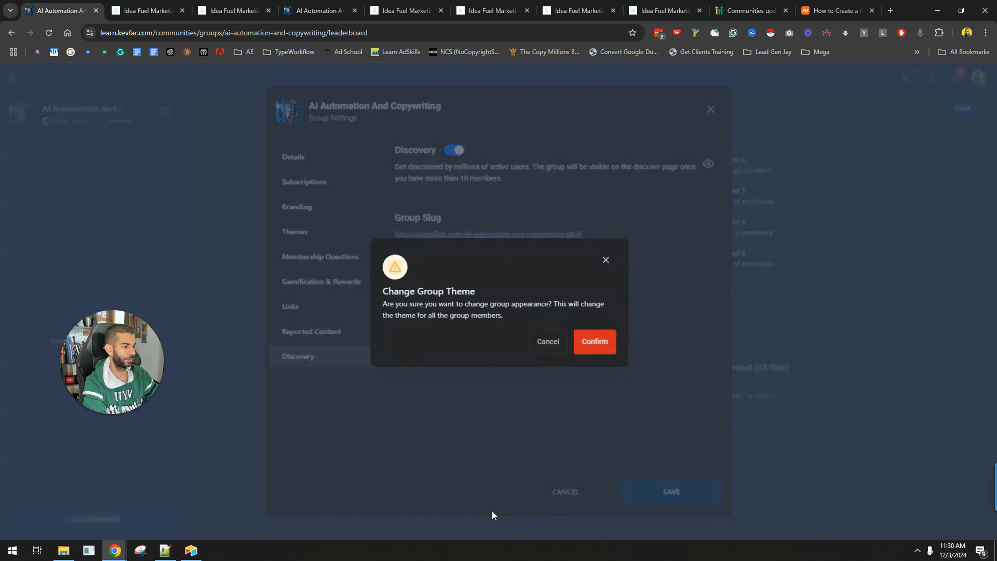
{"action": "left_click", "coordinate": [594, 341]}
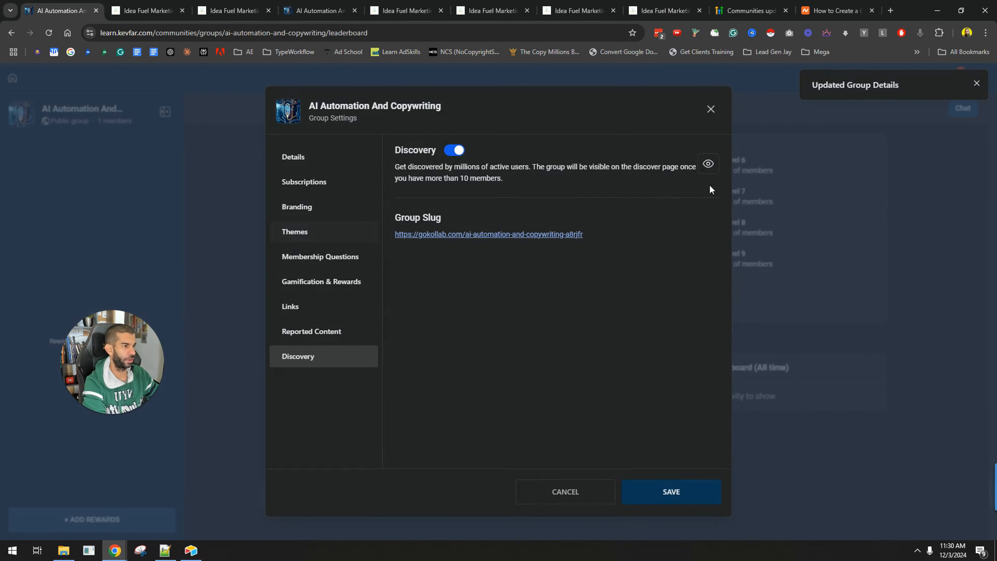
{"action": "left_click", "coordinate": [711, 109]}
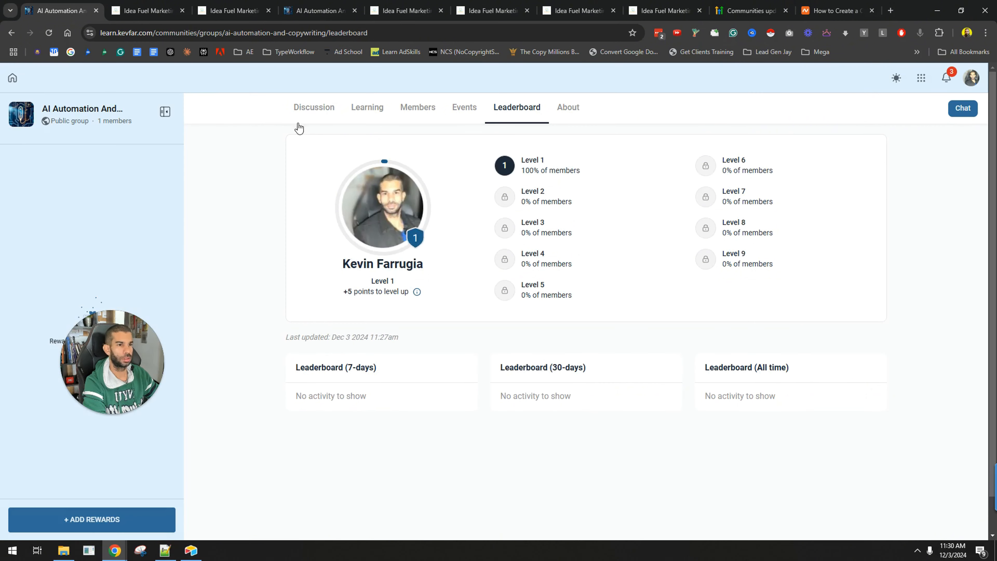
Browse the group's Discussion, Members, About, Events and Leaderboard pages
{"action": "left_click", "coordinate": [304, 112]}
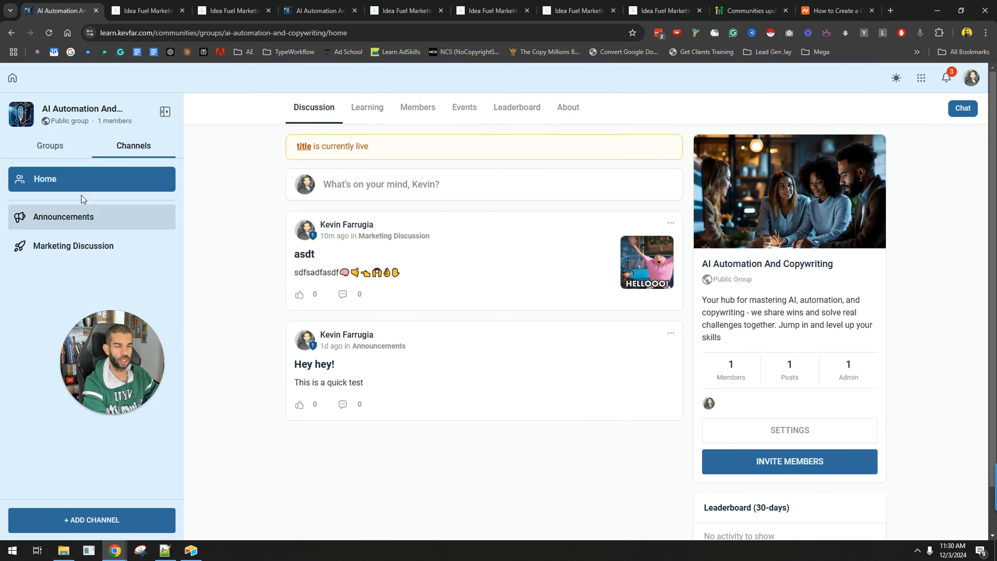
{"action": "left_click", "coordinate": [466, 111]}
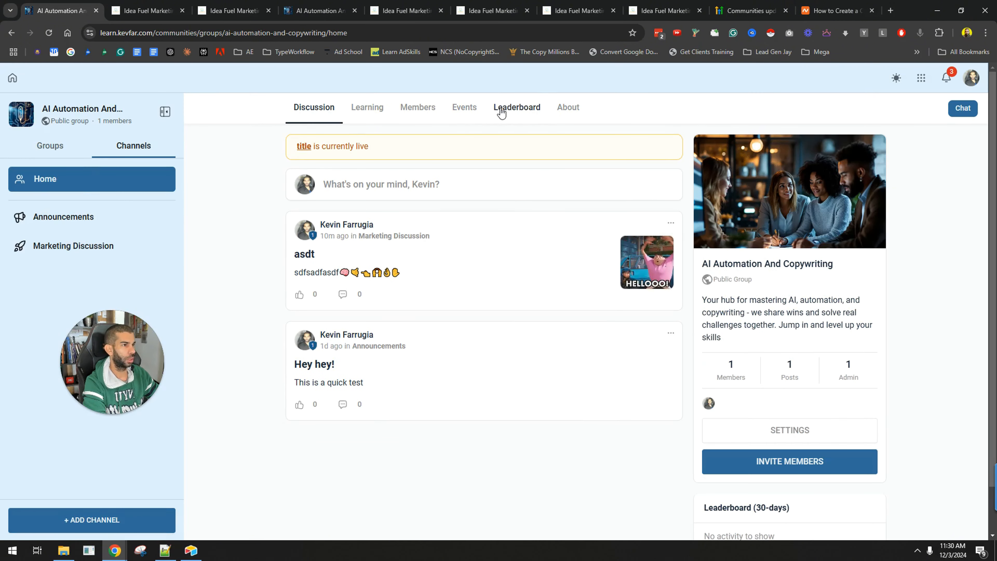
{"action": "left_click", "coordinate": [410, 112]}
{"action": "left_click", "coordinate": [580, 109]}
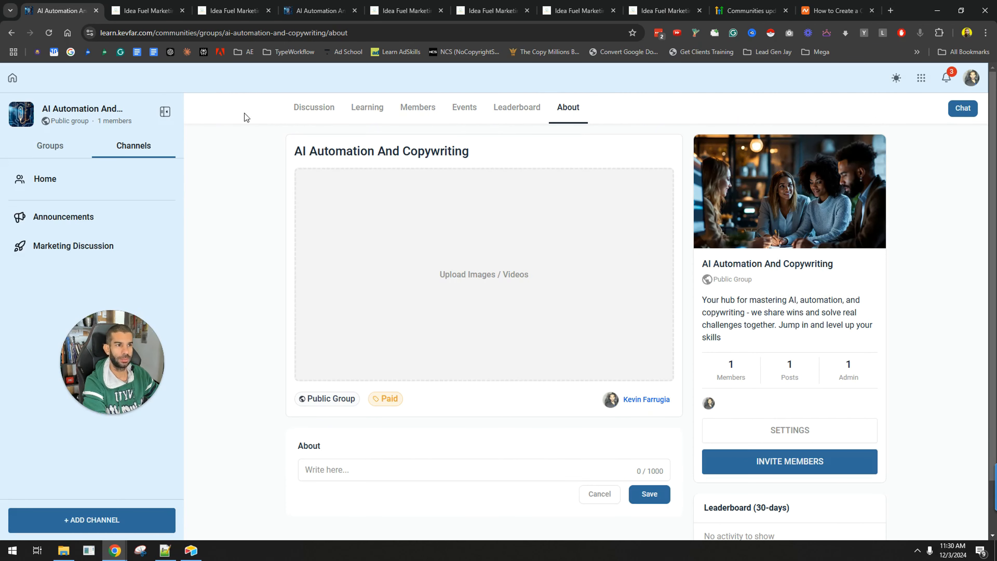
{"action": "left_click", "coordinate": [319, 112]}
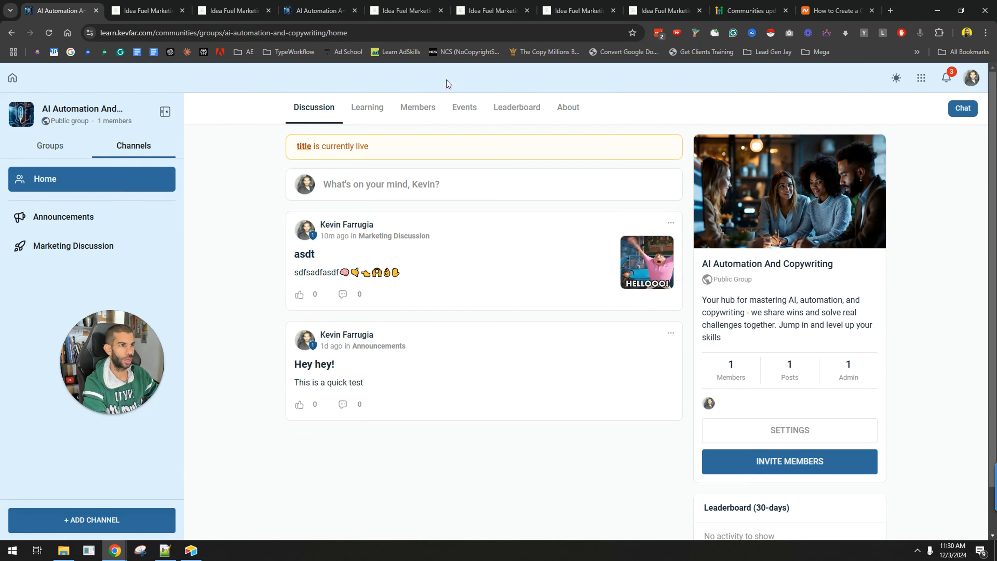
{"action": "left_click", "coordinate": [462, 110]}
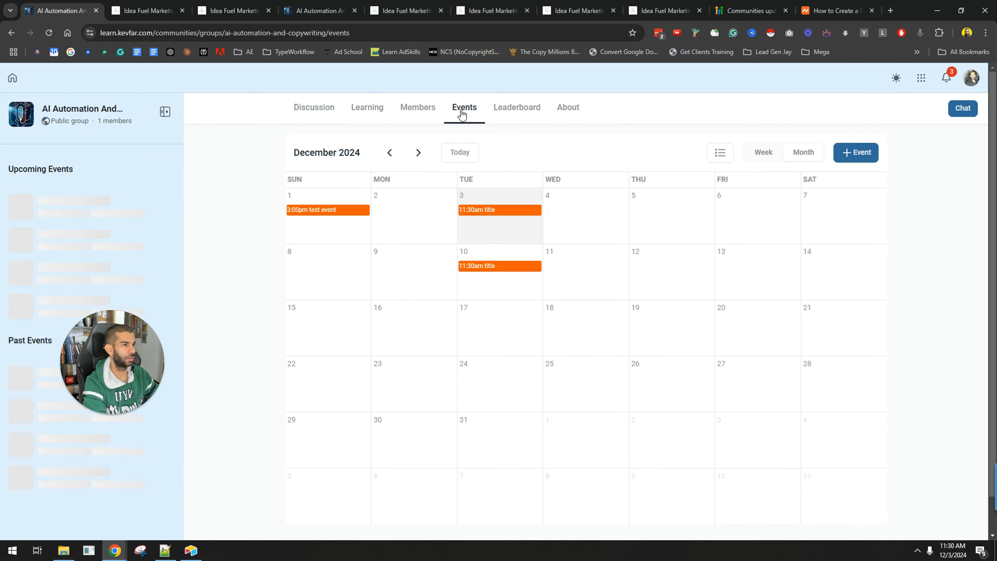
{"action": "left_click", "coordinate": [532, 110]}
Switch the group appearance to Dark mode with the Royal Velvet community theme, then save and confirm
{"action": "left_click", "coordinate": [162, 519]}
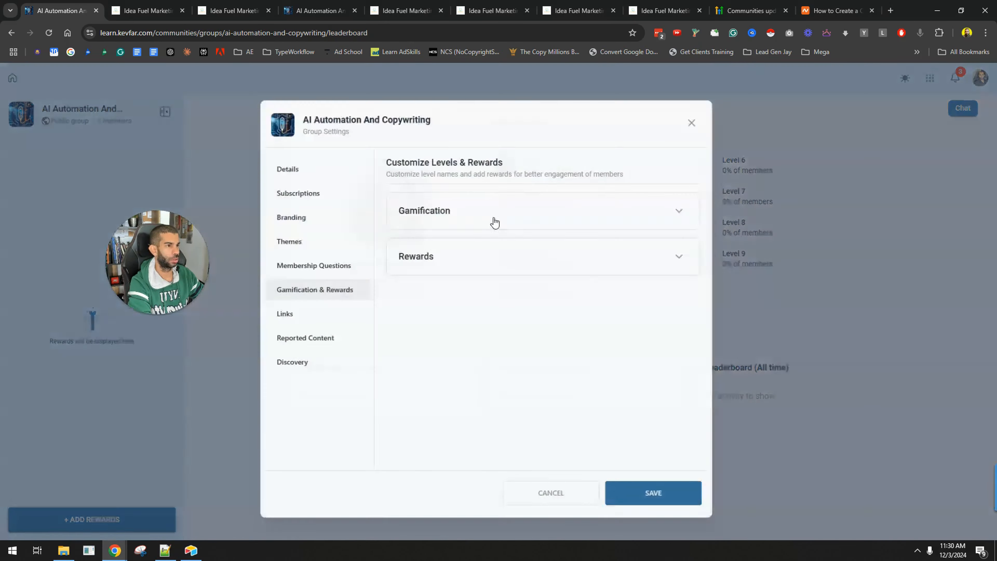
{"action": "left_click", "coordinate": [311, 235]}
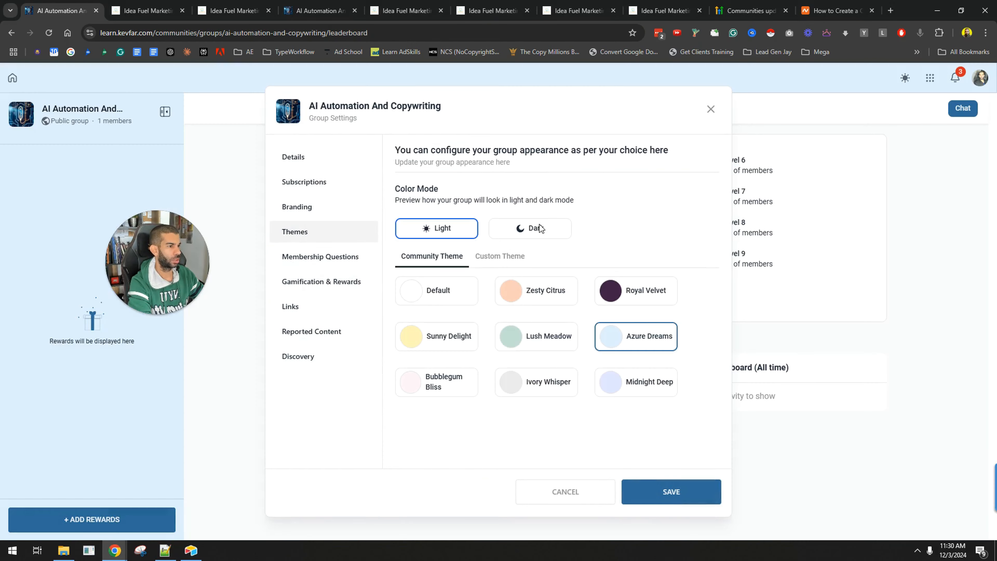
{"action": "left_click", "coordinate": [541, 228]}
{"action": "left_click", "coordinate": [637, 293]}
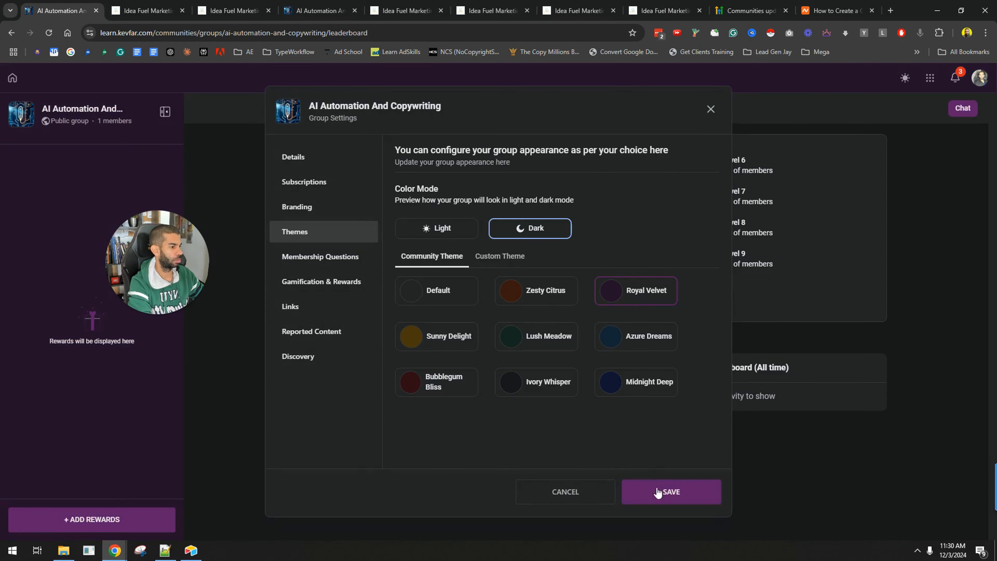
{"action": "left_click", "coordinate": [662, 507]}
{"action": "left_click", "coordinate": [595, 341]}
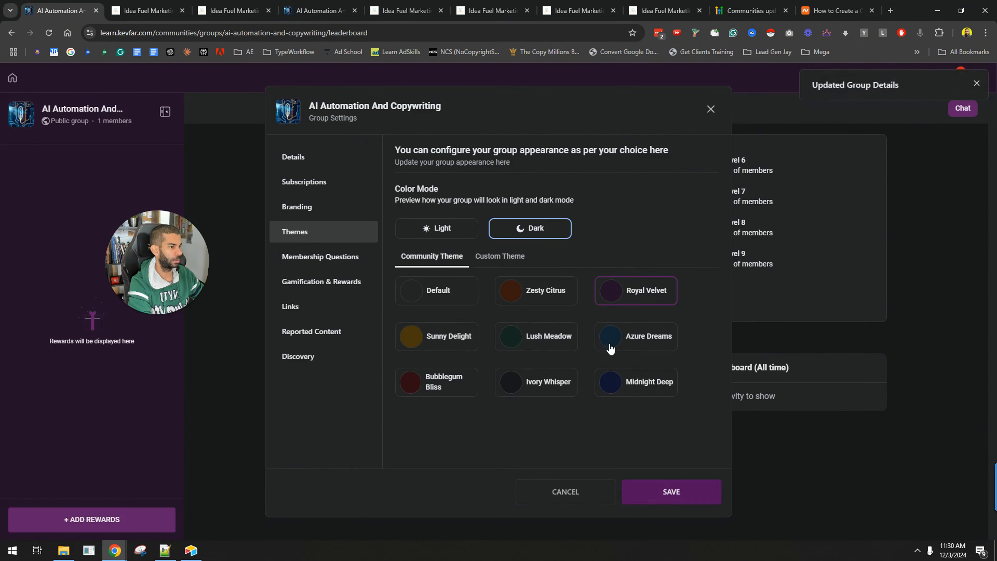
{"action": "left_click", "coordinate": [712, 109]}
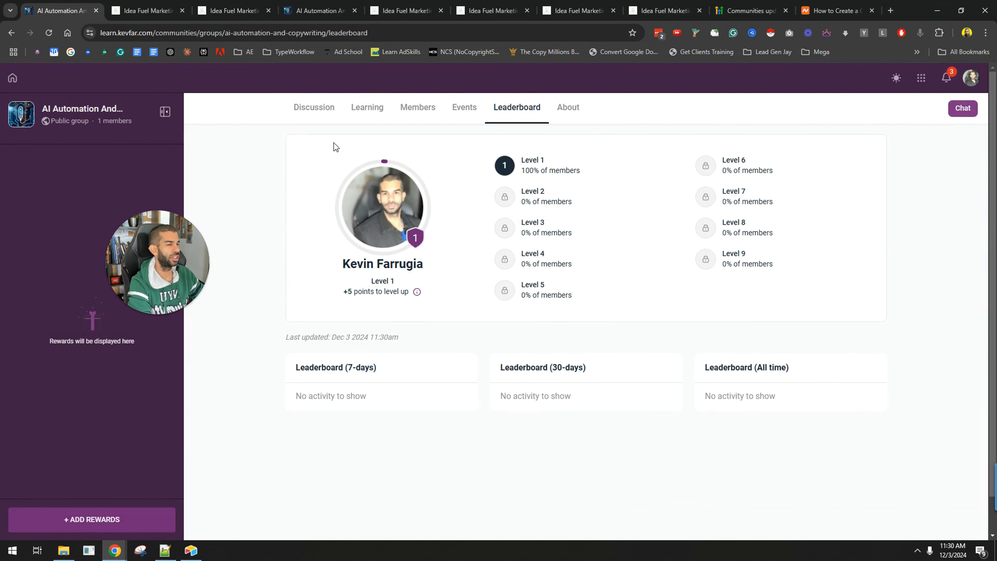
Return to the Discussion feed and review the notifications list
{"action": "left_click", "coordinate": [316, 108]}
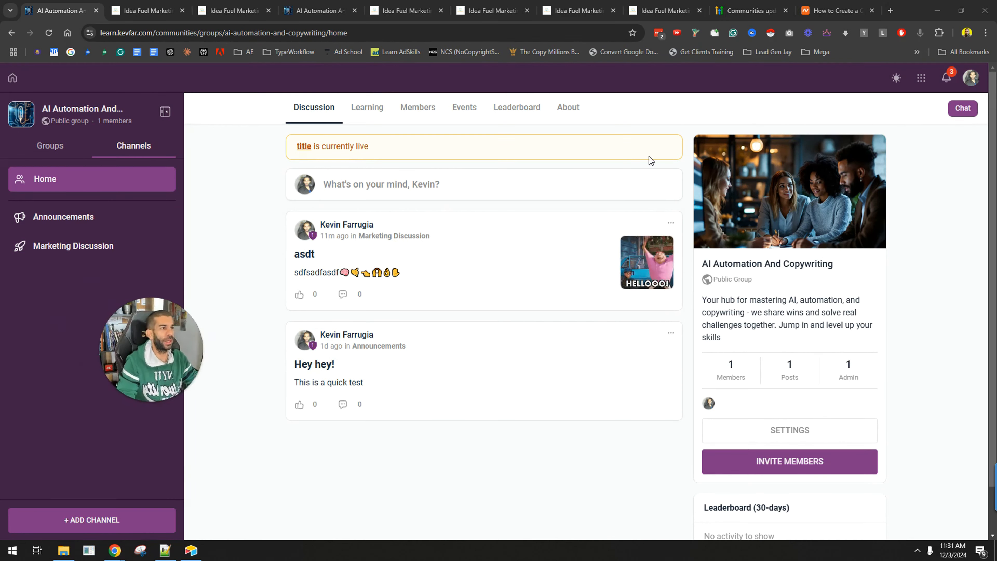
{"action": "scroll", "coordinate": [527, 308], "scroll_direction": "down", "scroll_amount": 2}
{"action": "scroll", "coordinate": [721, 415], "scroll_direction": "up", "scroll_amount": 2}
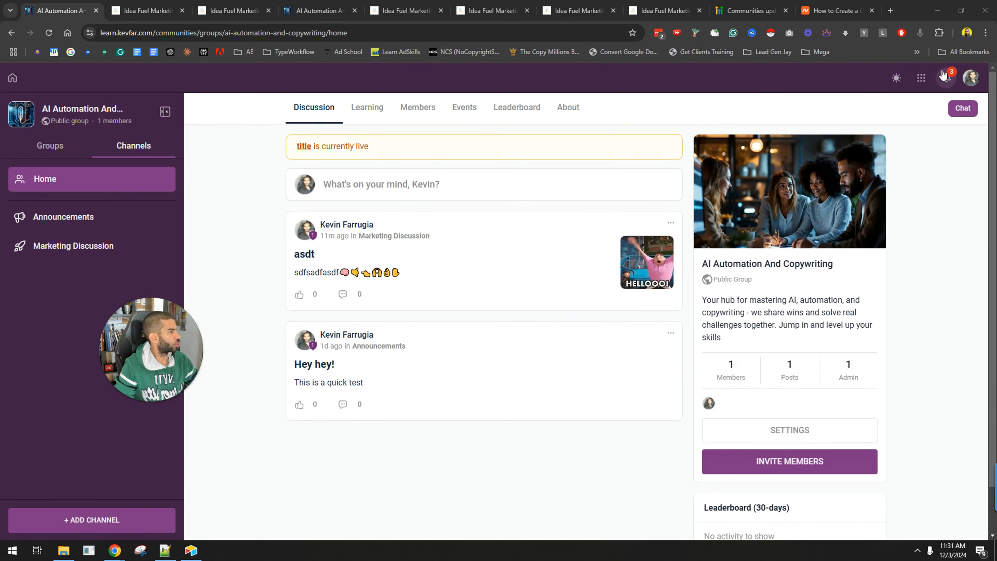
{"action": "left_click", "coordinate": [946, 78]}
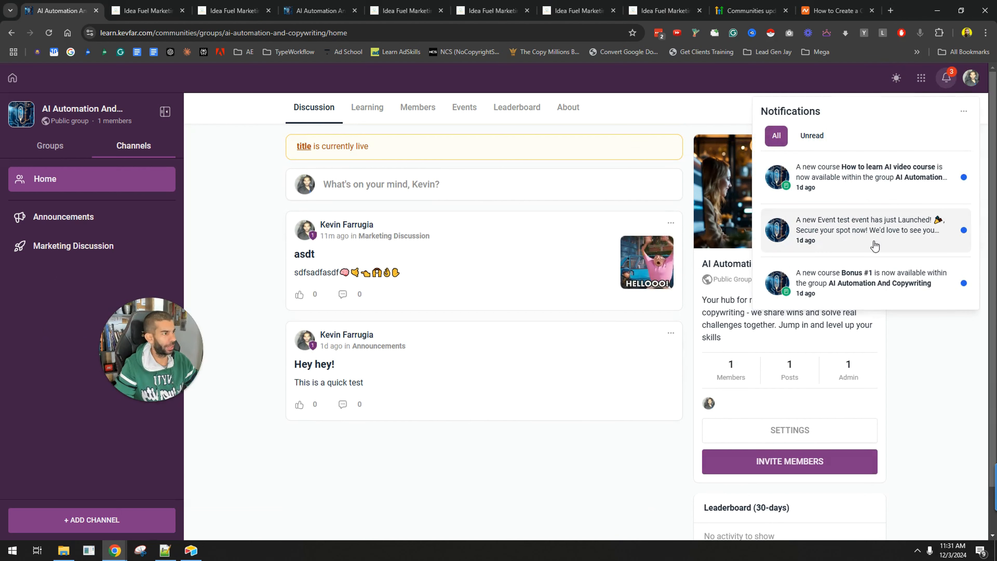
{"action": "left_click", "coordinate": [458, 484]}
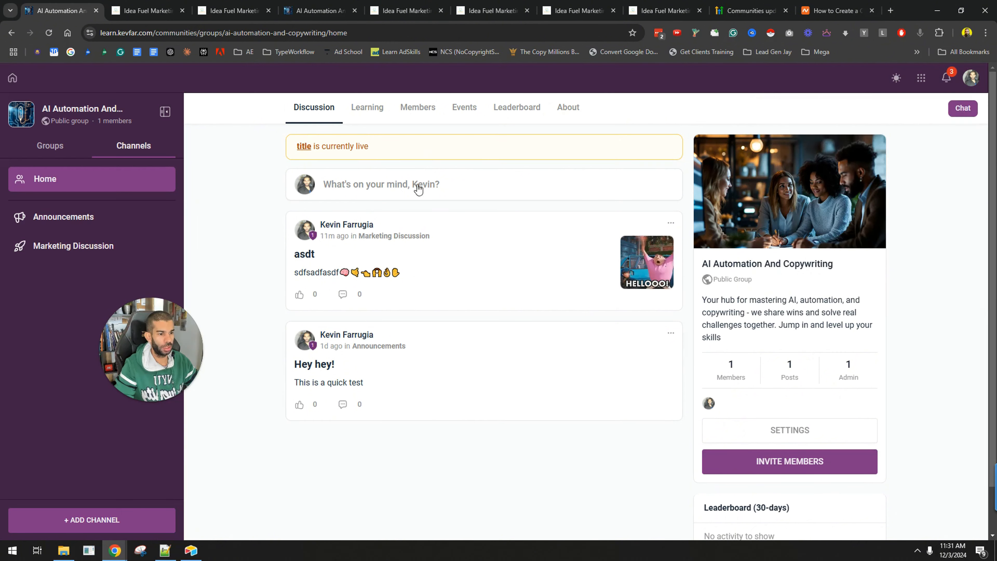
{"action": "left_click", "coordinate": [373, 196]}
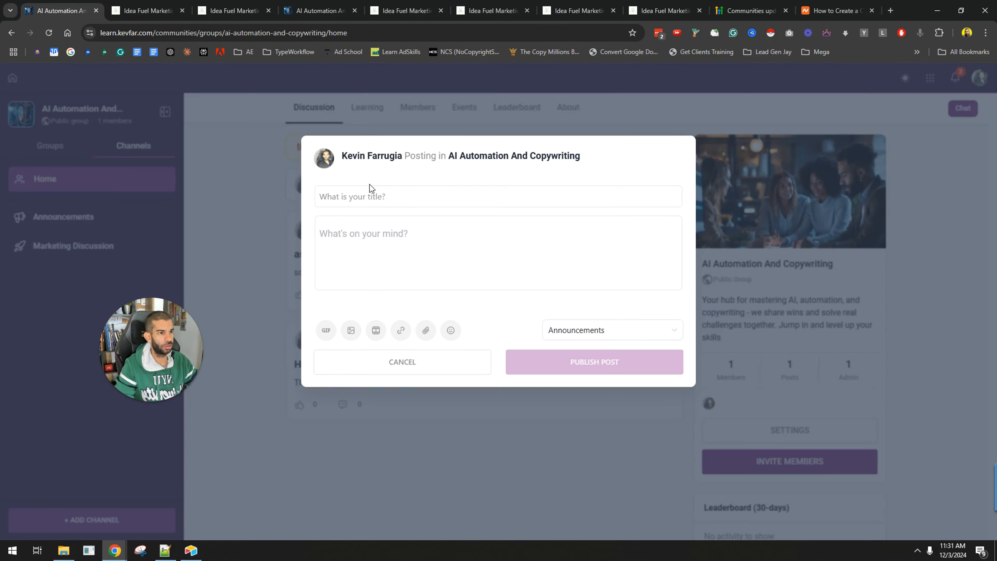
{"action": "left_click", "coordinate": [417, 250]}
{"action": "type", "text": "@"}
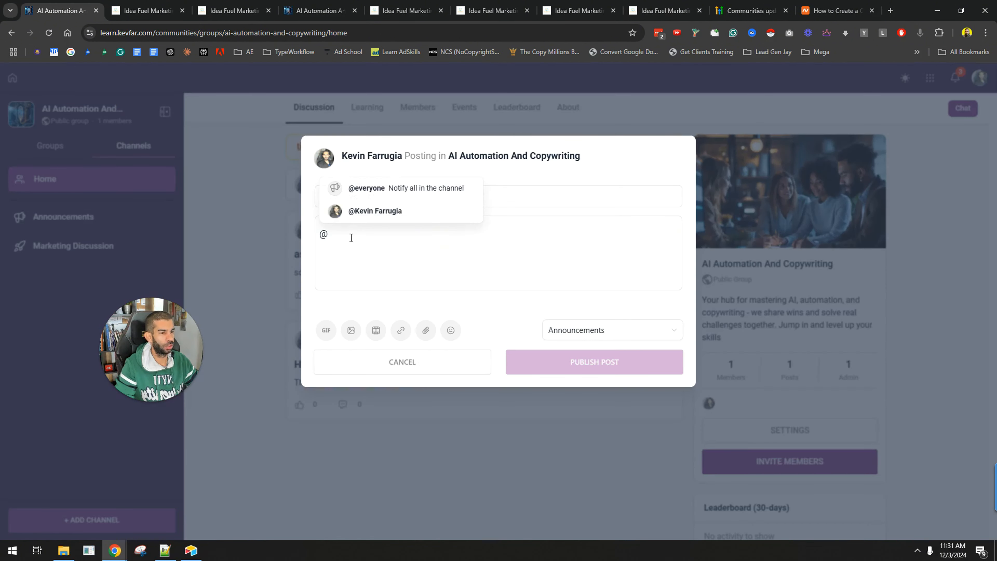
{"action": "left_click", "coordinate": [403, 210]}
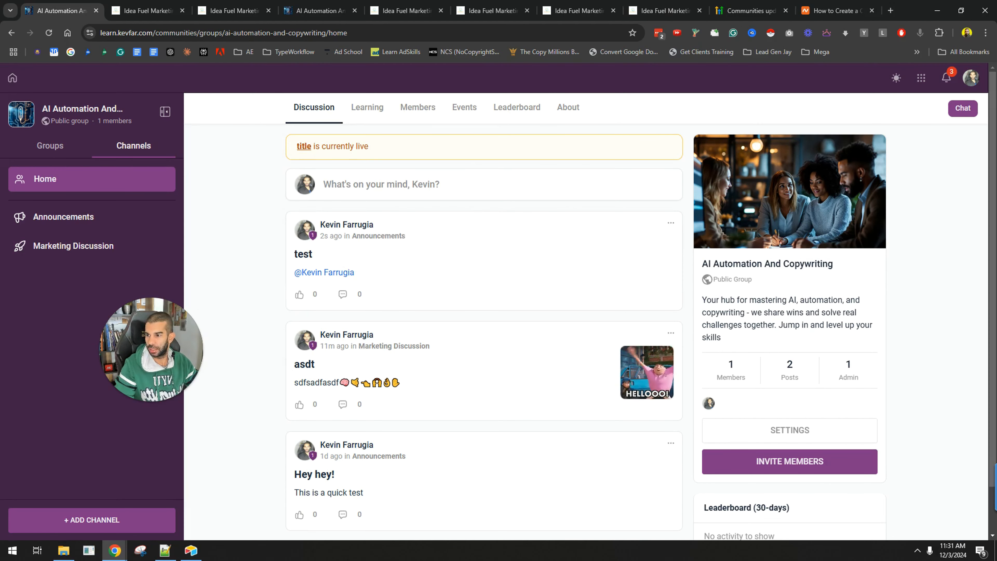
View the Groups list in the sidebar and return to the Discussion feed
{"action": "key", "text": "alt+Tab"}
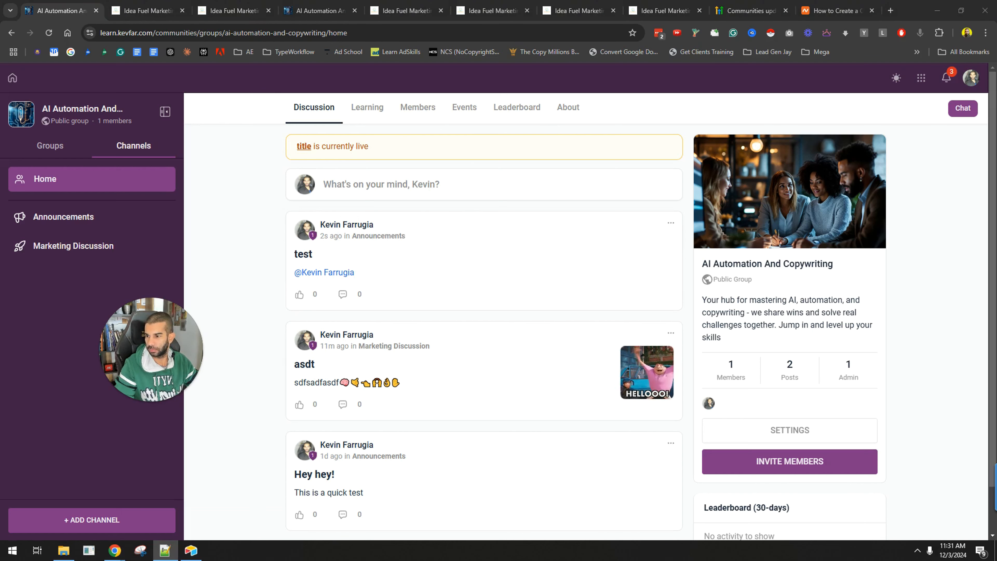
{"action": "scroll", "coordinate": [430, 327], "scroll_direction": "down", "scroll_amount": 2}
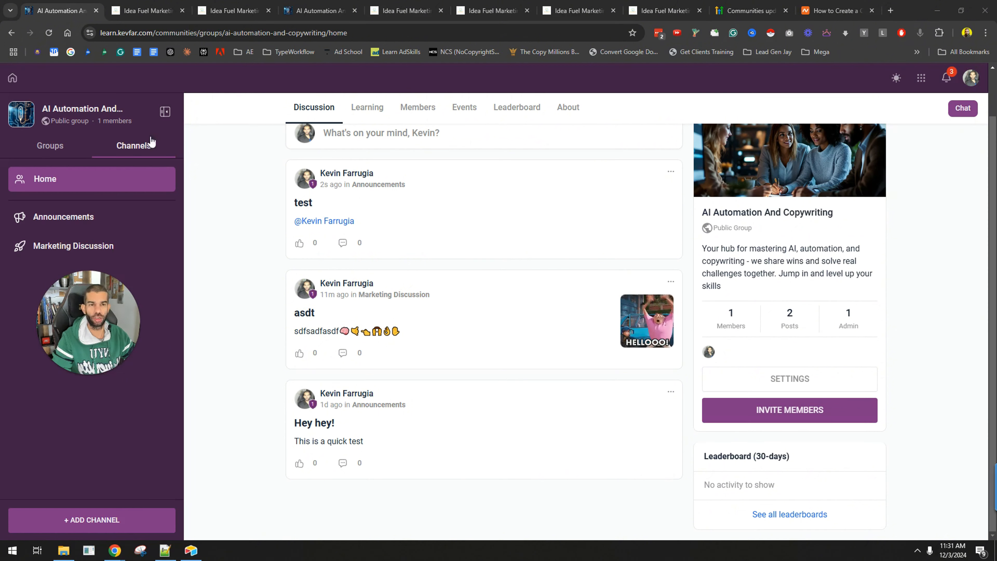
{"action": "left_click", "coordinate": [47, 149]}
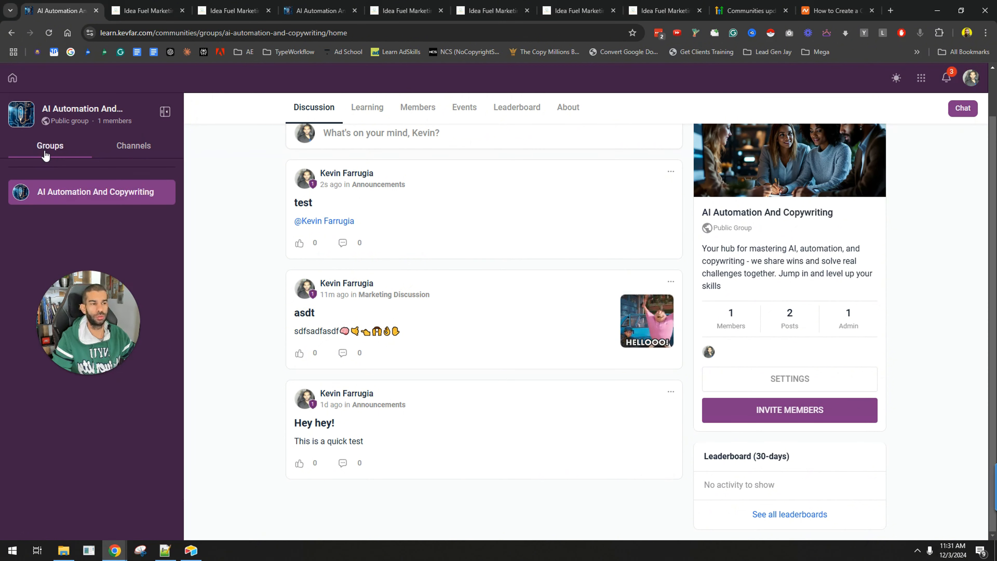
{"action": "scroll", "coordinate": [589, 276], "scroll_direction": "up", "scroll_amount": 2}
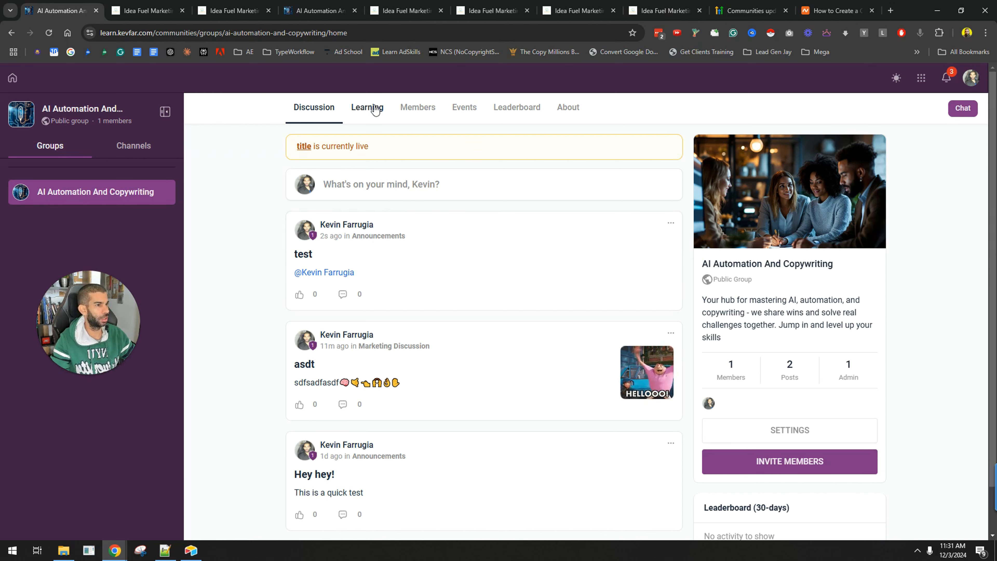
{"action": "left_click", "coordinate": [366, 107]}
{"action": "left_click", "coordinate": [316, 110]}
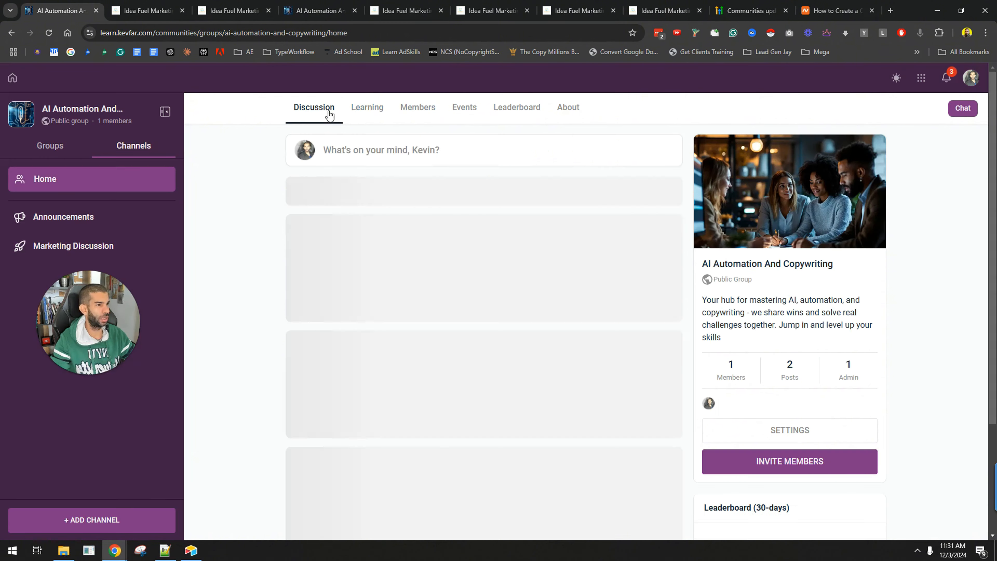